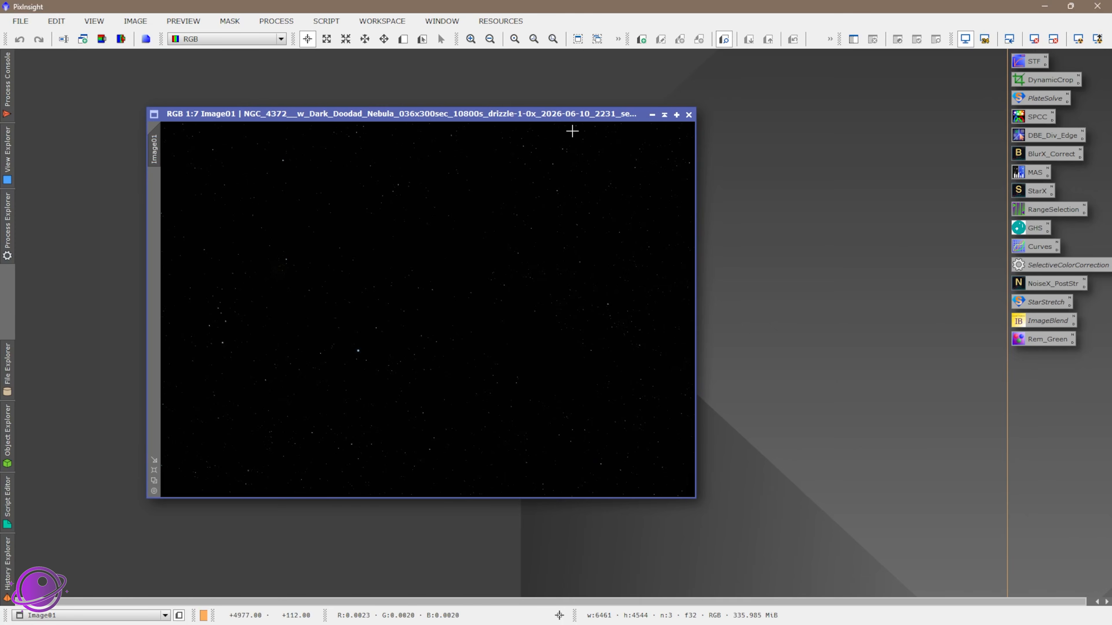
Step: Apply an automatic ScreenTransferFunction stretch to the nebula image and place the stretch window clear of the picture
{"action": "left_click_drag", "start_coordinate": [569, 115], "coordinate": [528, 137]}
{"action": "double_click", "coordinate": [1020, 65]}
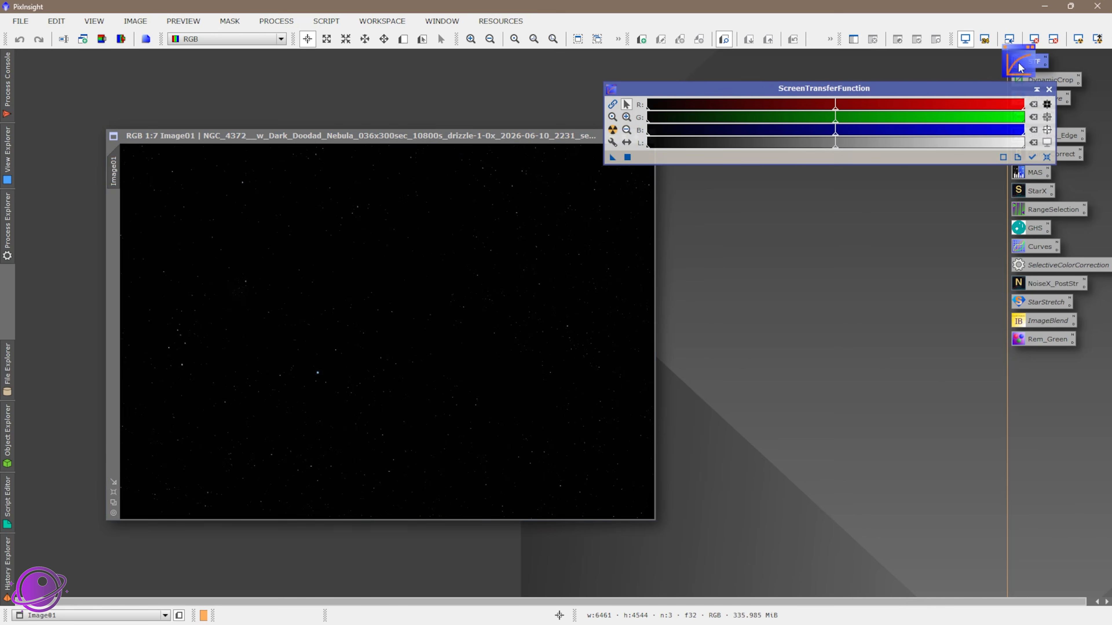
{"action": "left_click", "coordinate": [613, 130]}
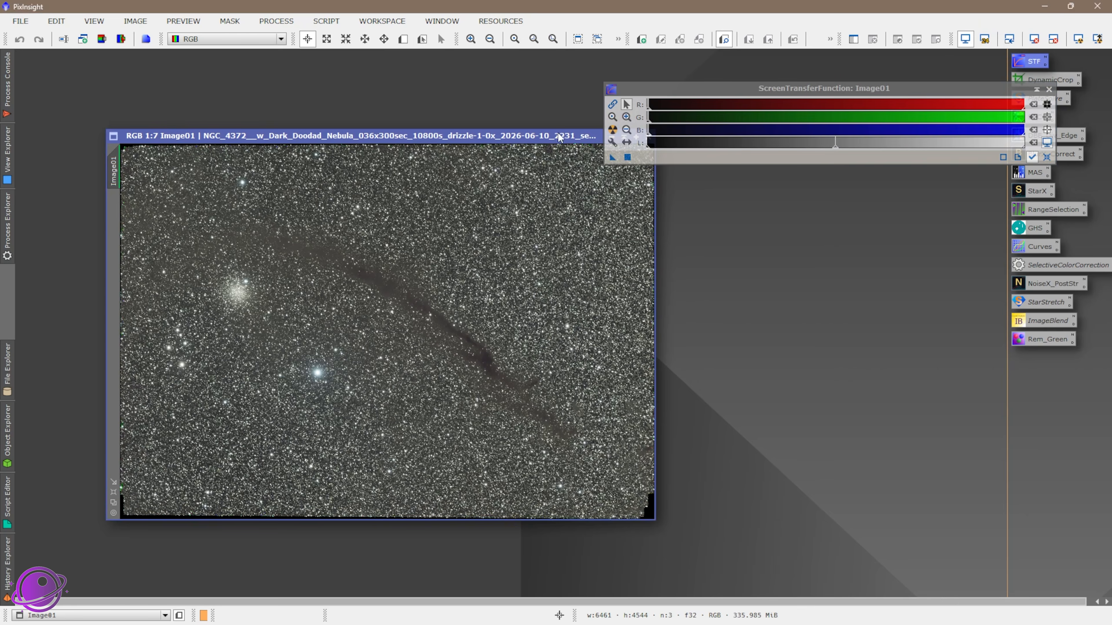
{"action": "left_click_drag", "start_coordinate": [558, 137], "coordinate": [503, 138]}
{"action": "left_click_drag", "start_coordinate": [812, 84], "coordinate": [750, 57]}
{"action": "left_click_drag", "start_coordinate": [432, 135], "coordinate": [454, 158]}
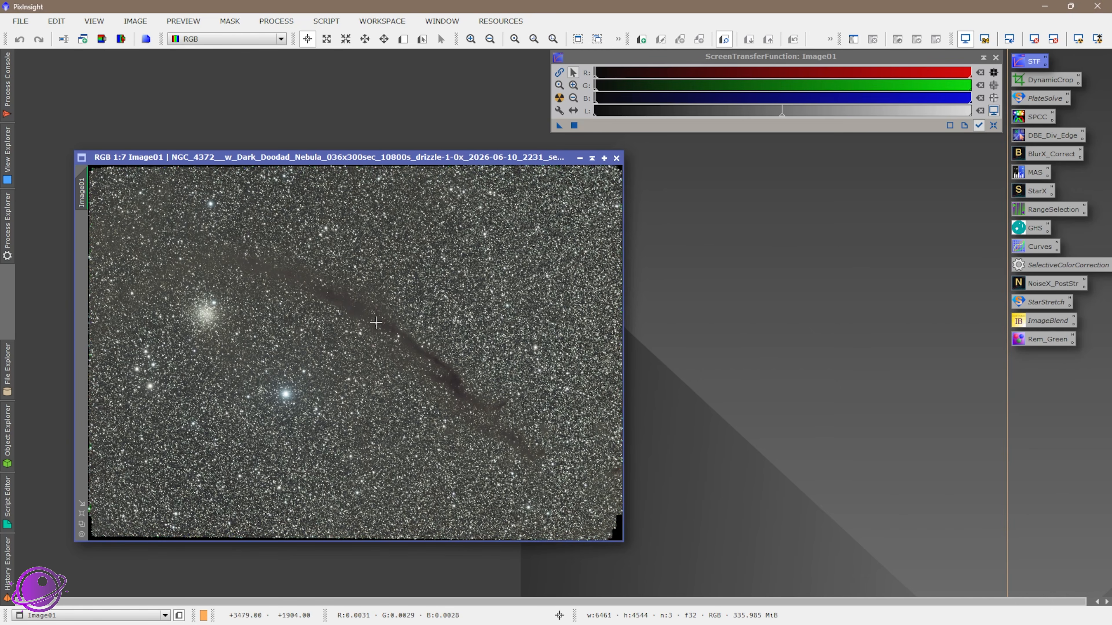
Step: Mirror the nebula image horizontally
{"action": "left_click", "coordinate": [135, 21]}
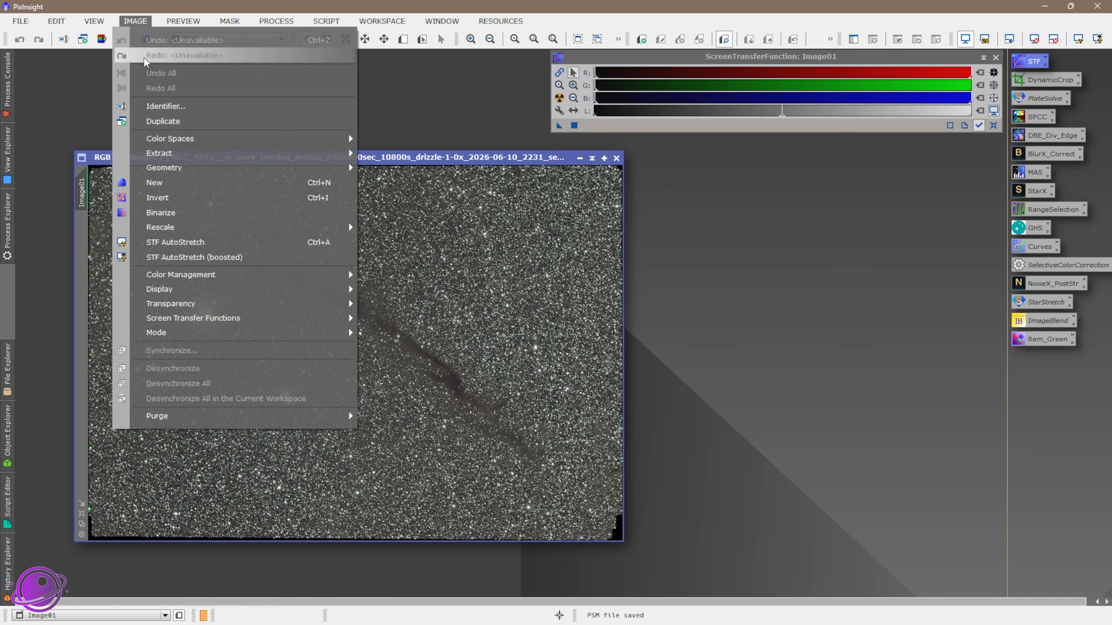
{"action": "mouse_move", "coordinate": [162, 168]}
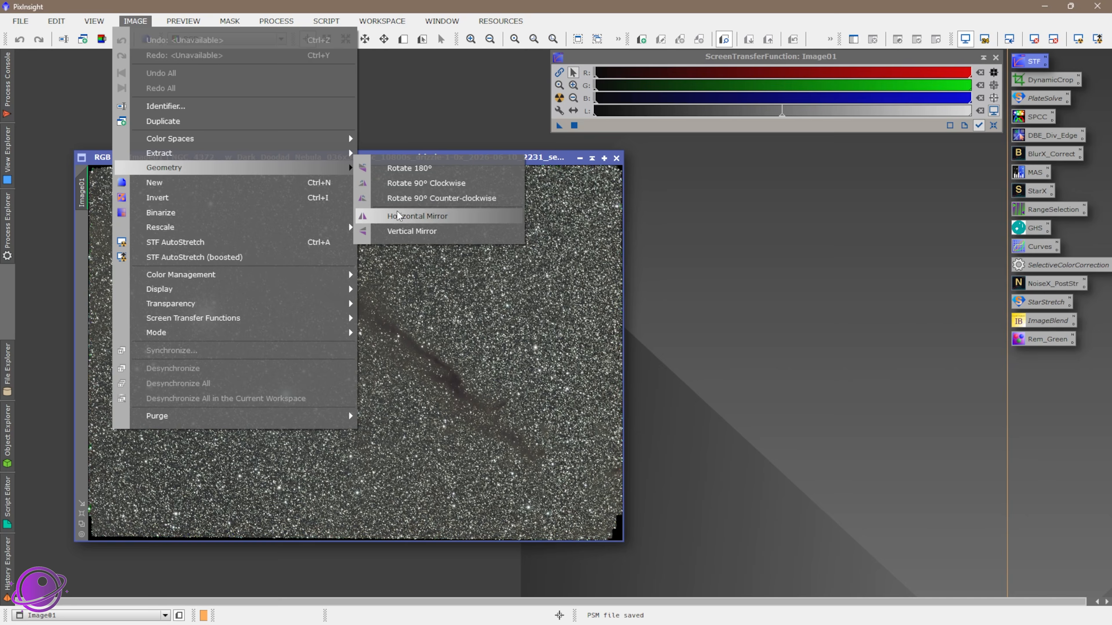
{"action": "left_click", "coordinate": [418, 216]}
{"action": "left_click", "coordinate": [571, 359]}
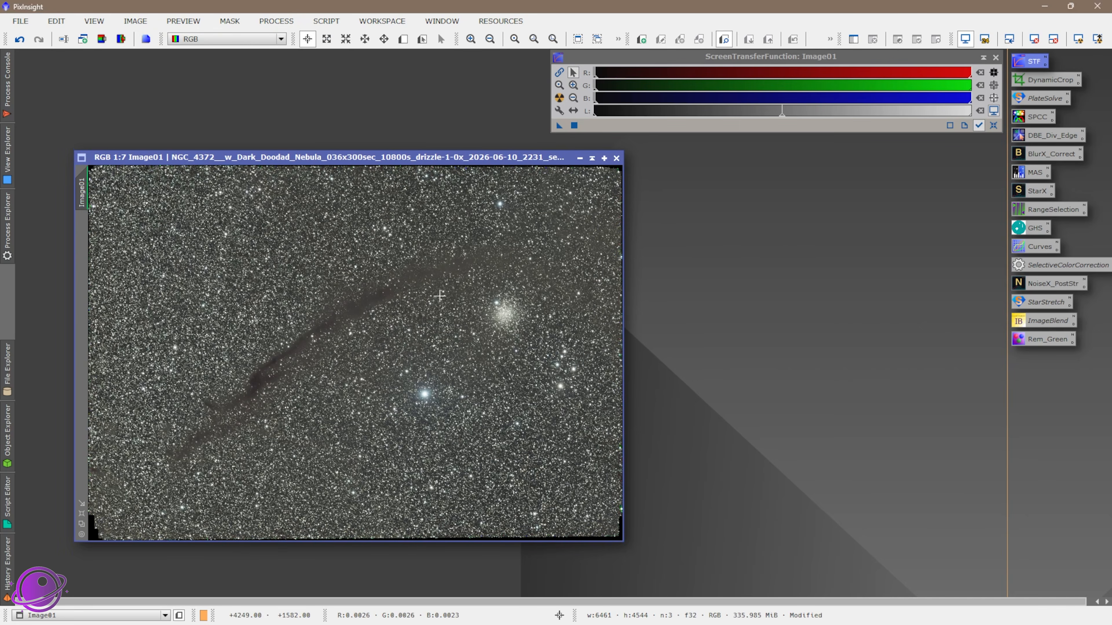
Step: Reposition the image window and enlarge it to leave an empty margin around the whole picture
{"action": "left_click_drag", "start_coordinate": [421, 157], "coordinate": [456, 134]}
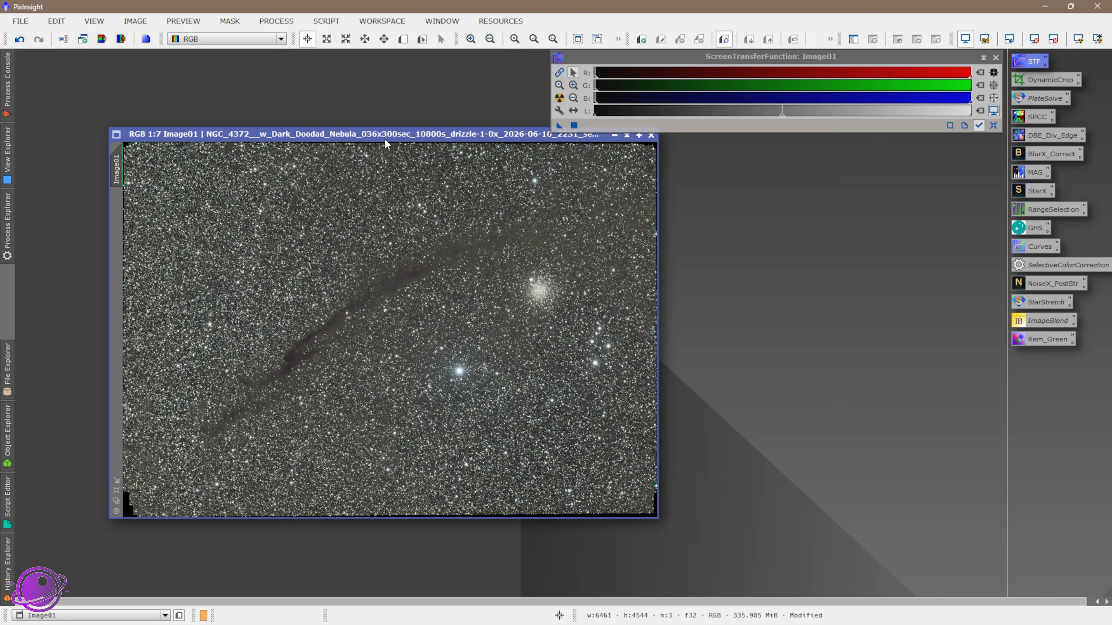
{"action": "left_click_drag", "start_coordinate": [383, 134], "coordinate": [355, 148]}
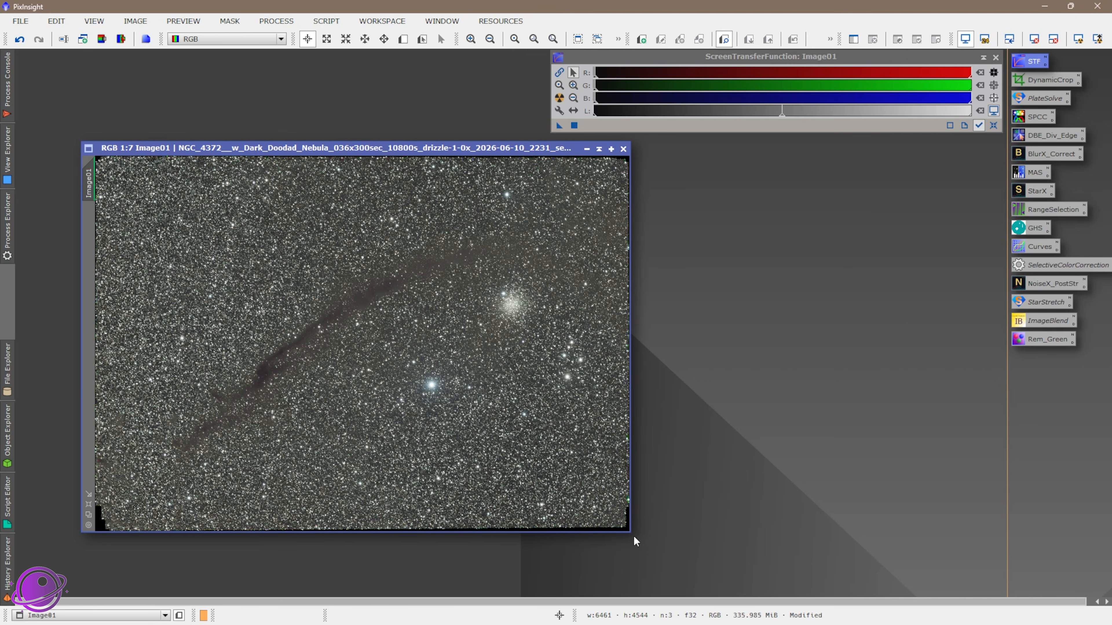
{"action": "left_click_drag", "start_coordinate": [630, 532], "coordinate": [764, 568]}
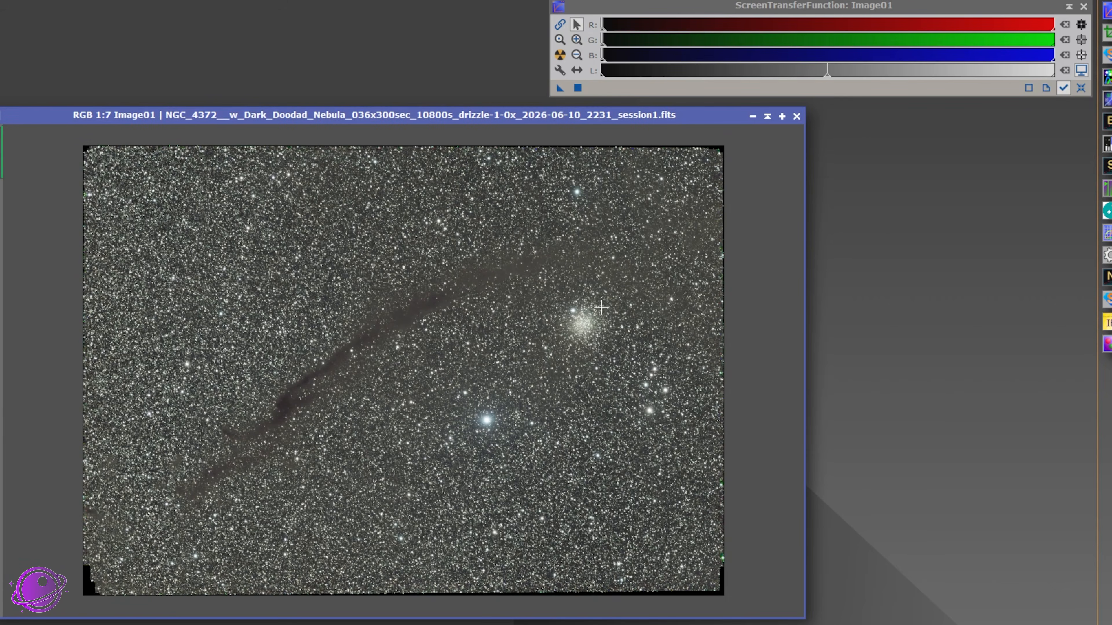
{"action": "left_click_drag", "start_coordinate": [601, 125], "coordinate": [574, 123]}
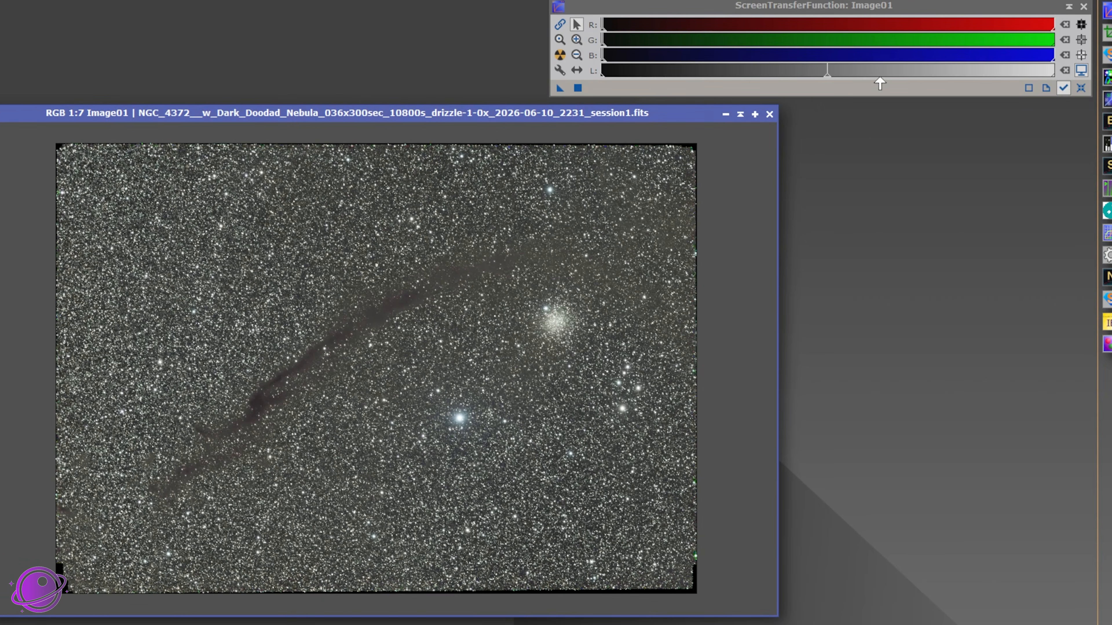
Step: Crop off the ragged stacking edges with DynamicCrop, using a 6042 × 4208 frame anchored at X 3304, Y 2233
{"action": "double_click", "coordinate": [1107, 32]}
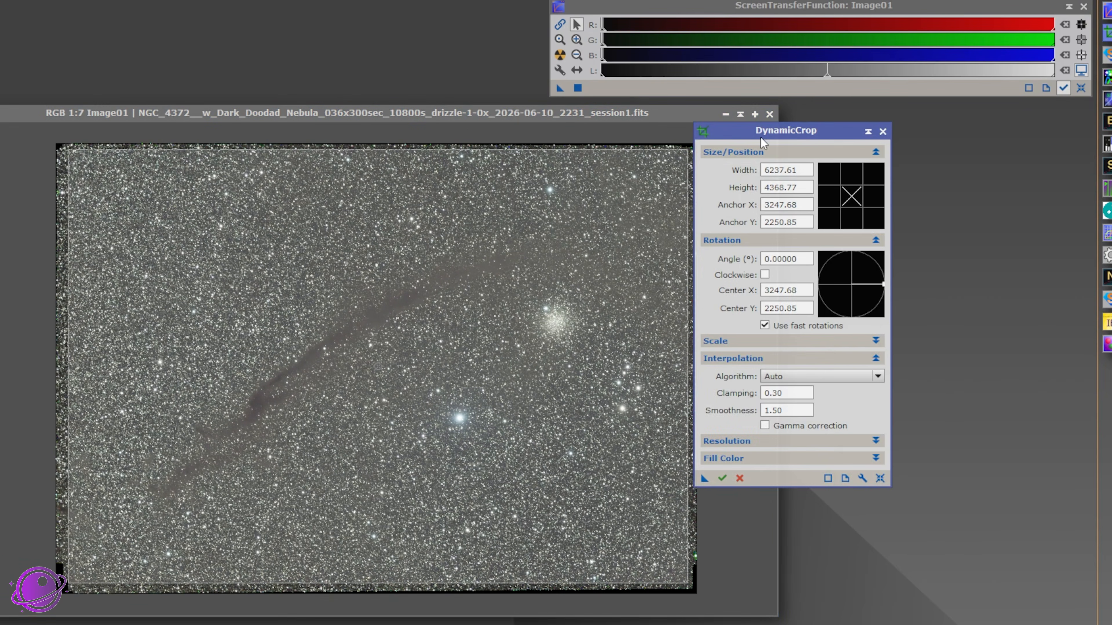
{"action": "left_click_drag", "start_coordinate": [762, 131], "coordinate": [860, 127]}
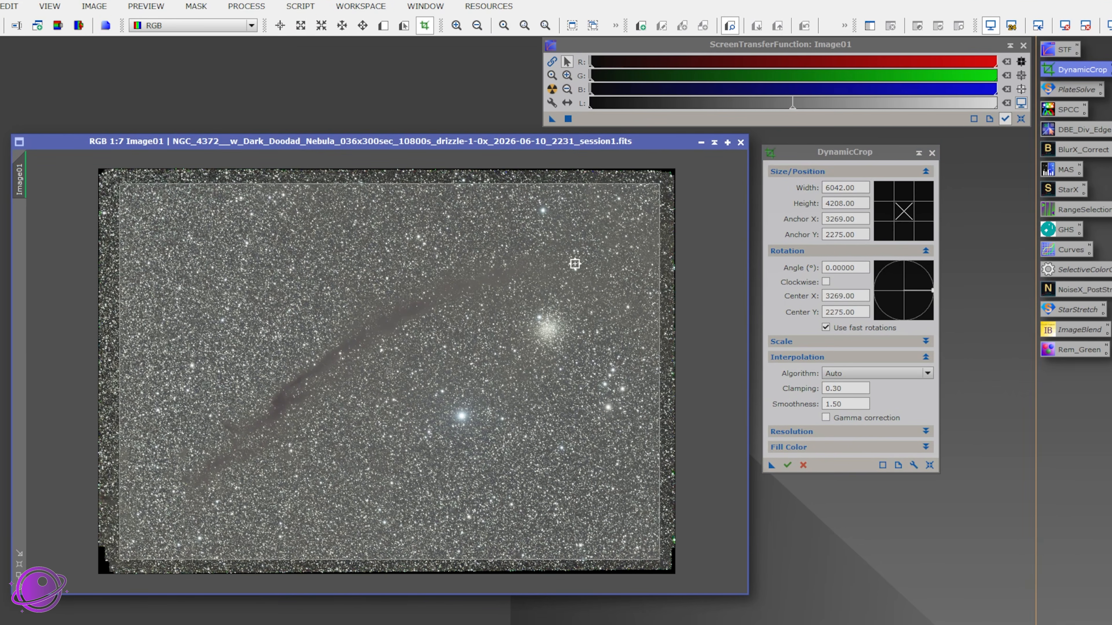
{"action": "left_click_drag", "start_coordinate": [575, 263], "coordinate": [579, 259]}
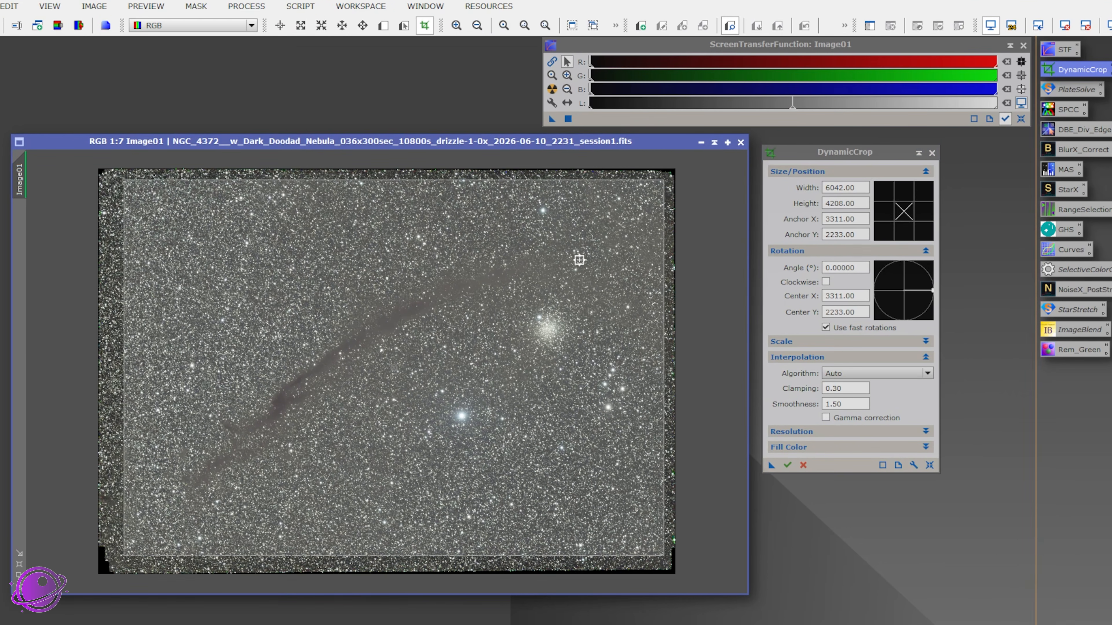
{"action": "left_click", "coordinate": [788, 465]}
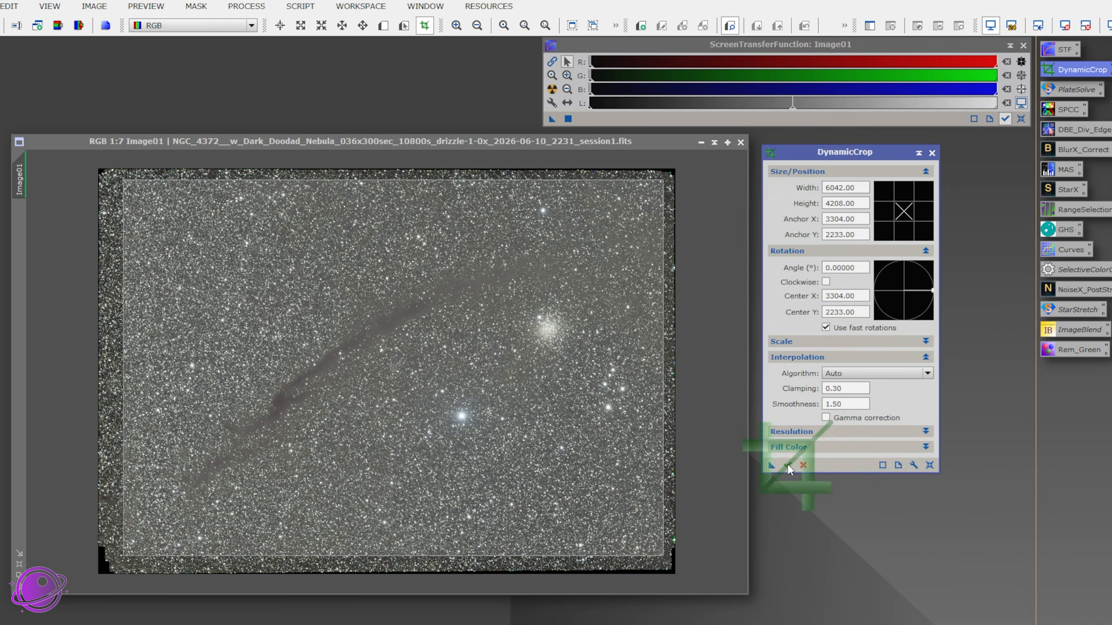
Step: Plate solve the cropped image with the ImageSolver script on the active window, keeping its parameters, and close the script window
{"action": "double_click", "coordinate": [1064, 91]}
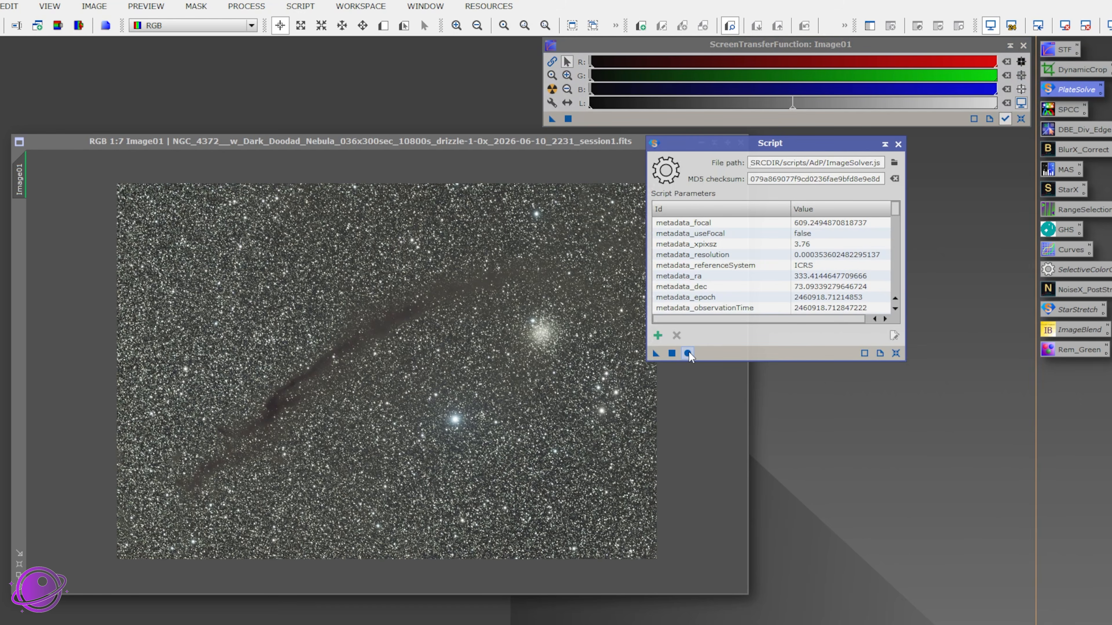
{"action": "left_click", "coordinate": [301, 6]}
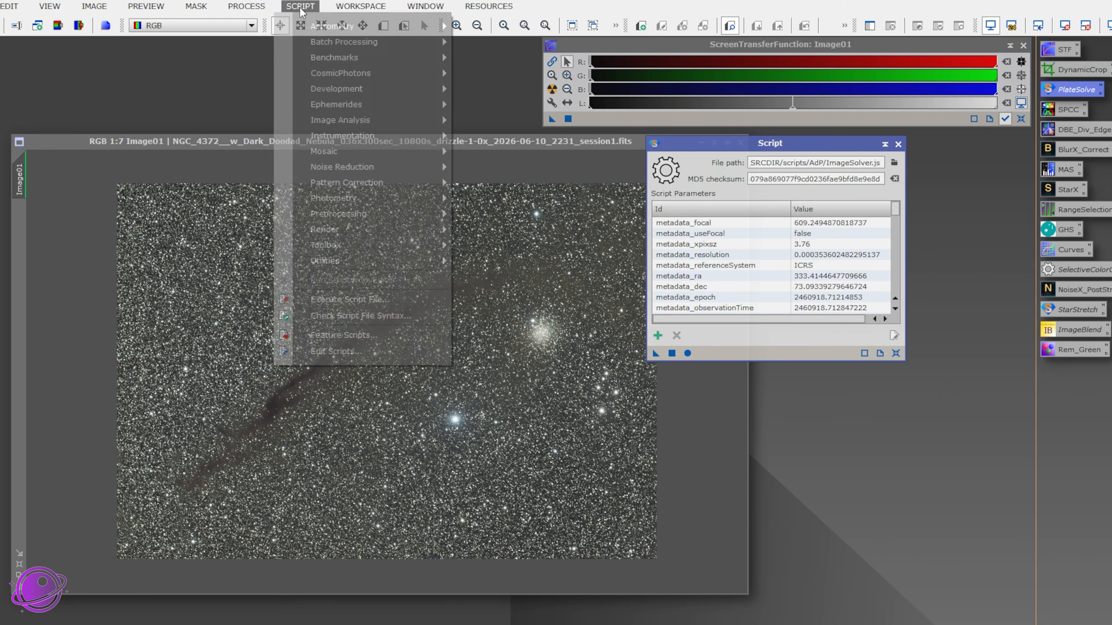
{"action": "mouse_move", "coordinate": [332, 26]}
{"action": "left_click", "coordinate": [764, 143]}
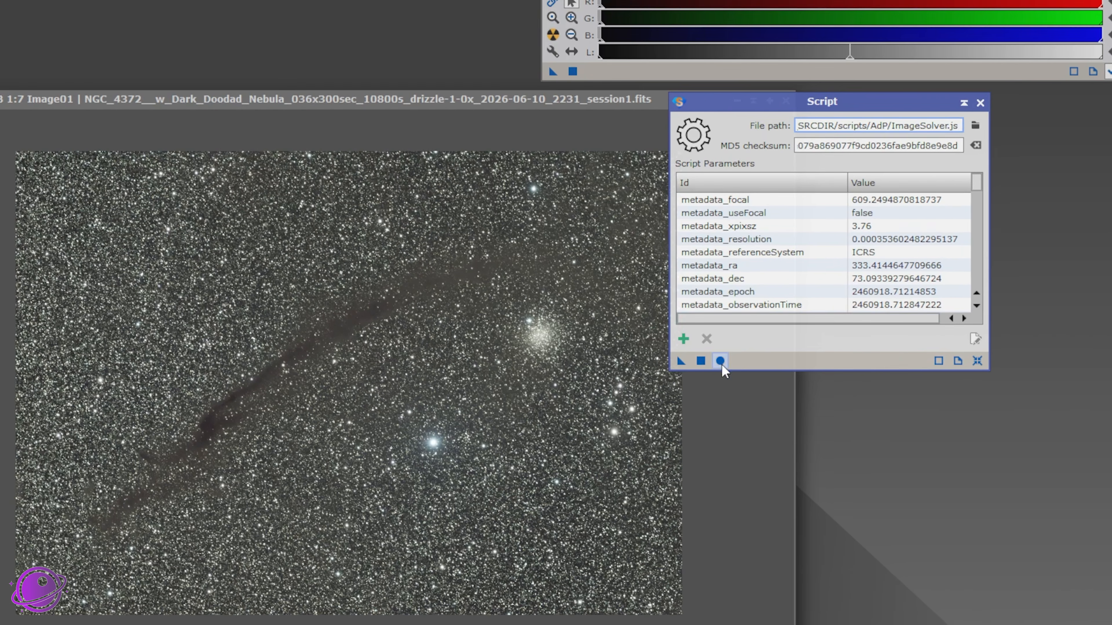
{"action": "left_click", "coordinate": [688, 353]}
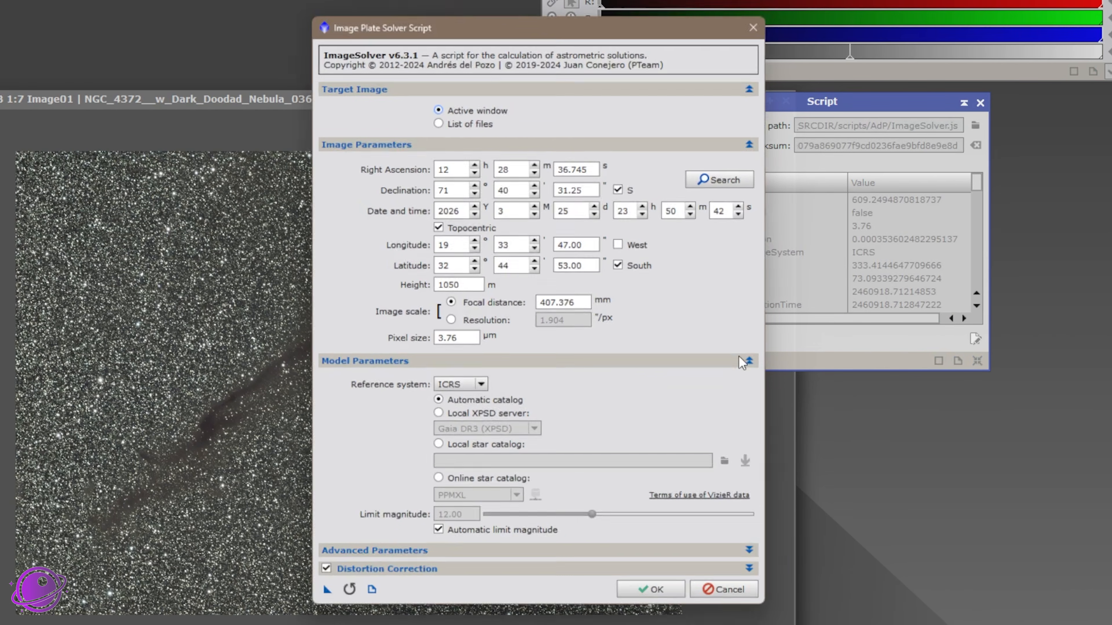
{"action": "left_click_drag", "start_coordinate": [585, 20], "coordinate": [772, 19]}
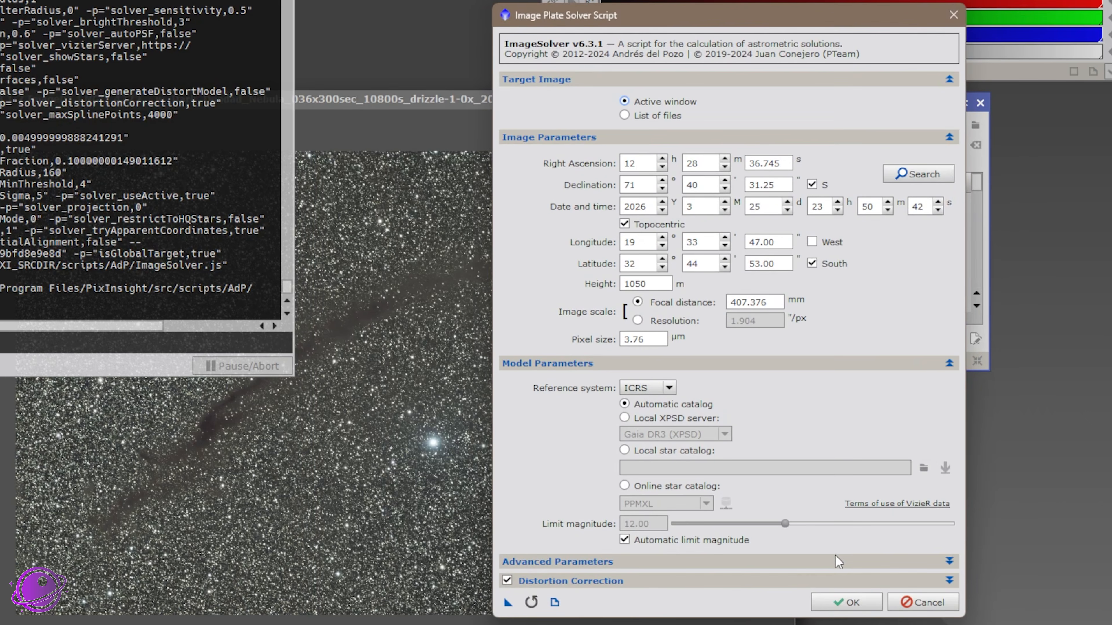
{"action": "left_click", "coordinate": [831, 606]}
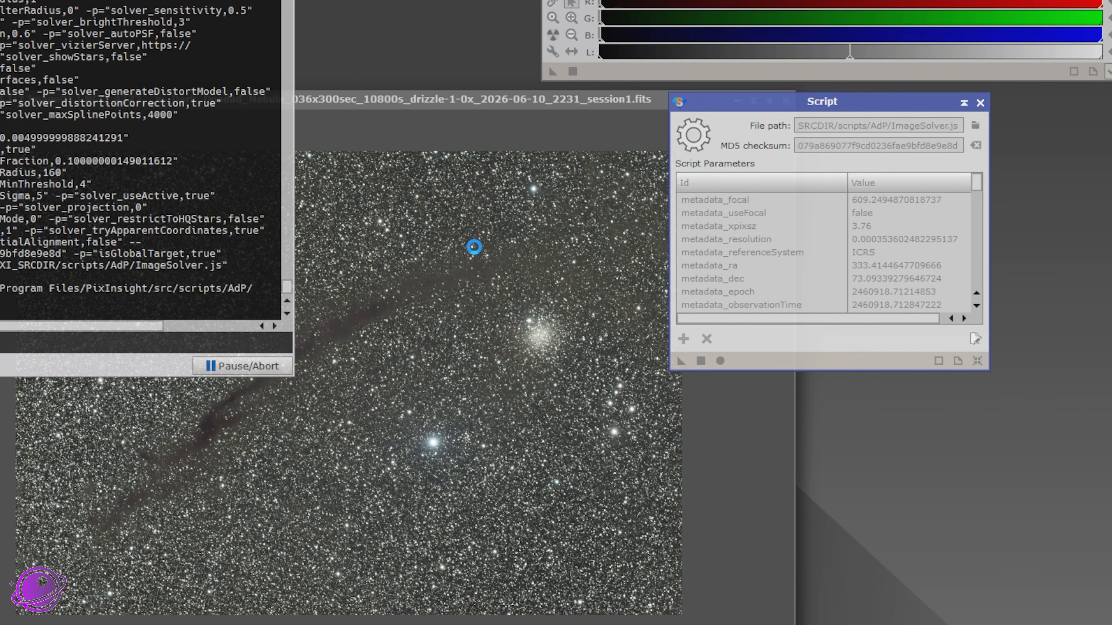
{"action": "left_click_drag", "start_coordinate": [814, 105], "coordinate": [860, 94]}
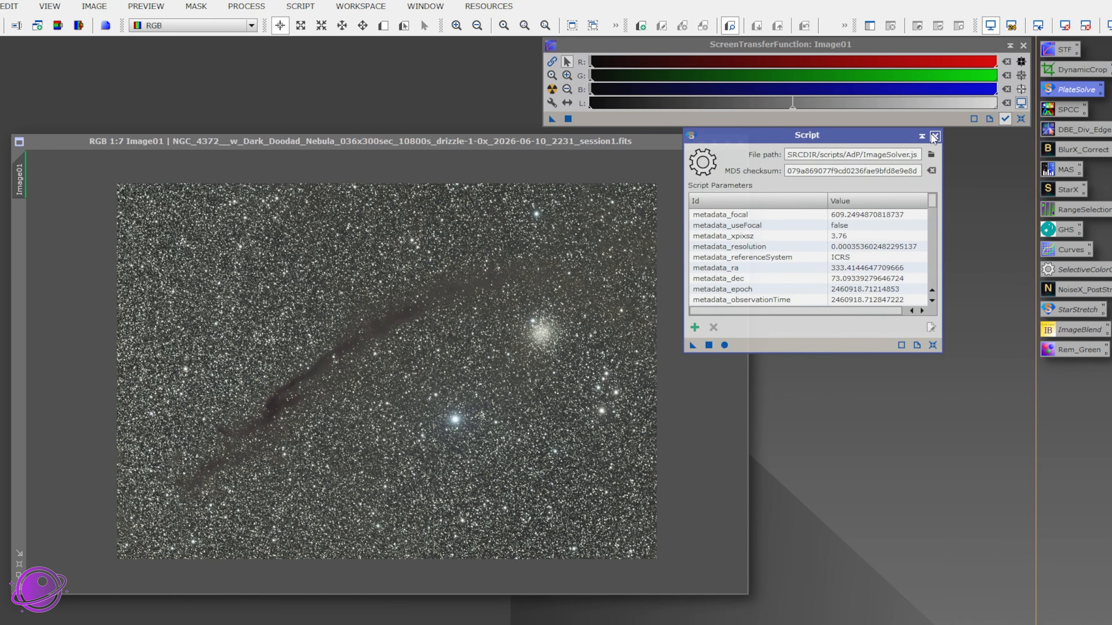
{"action": "left_click", "coordinate": [1024, 93]}
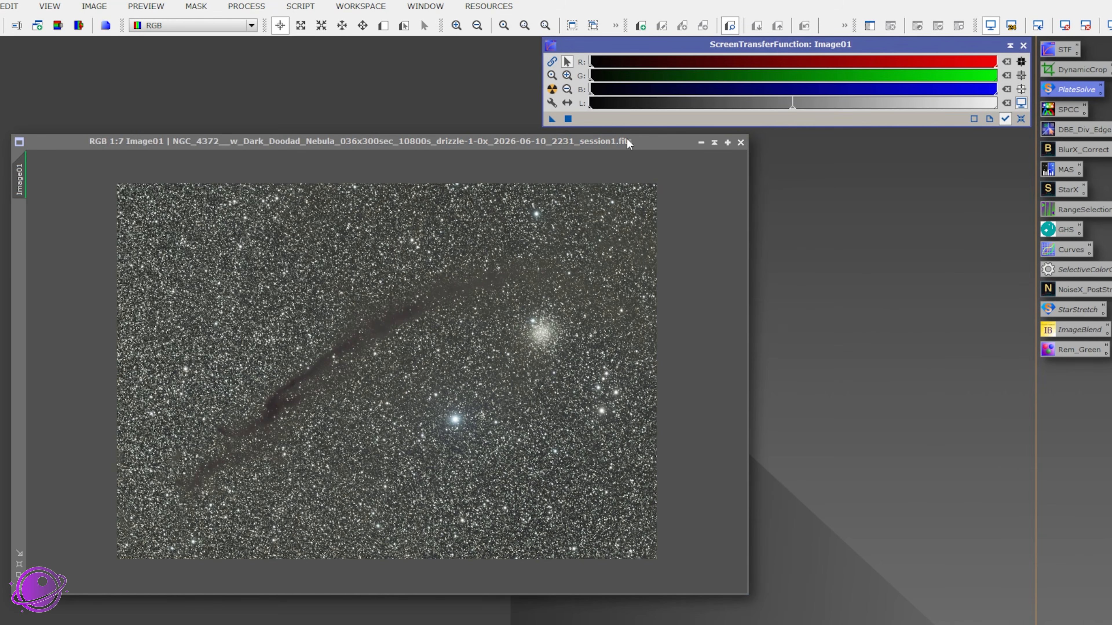
Step: Open the saved SpectrophotometricColorCalibration process and place its window beside the star field at 1:2 magnification
{"action": "left_click_drag", "start_coordinate": [628, 143], "coordinate": [627, 144]}
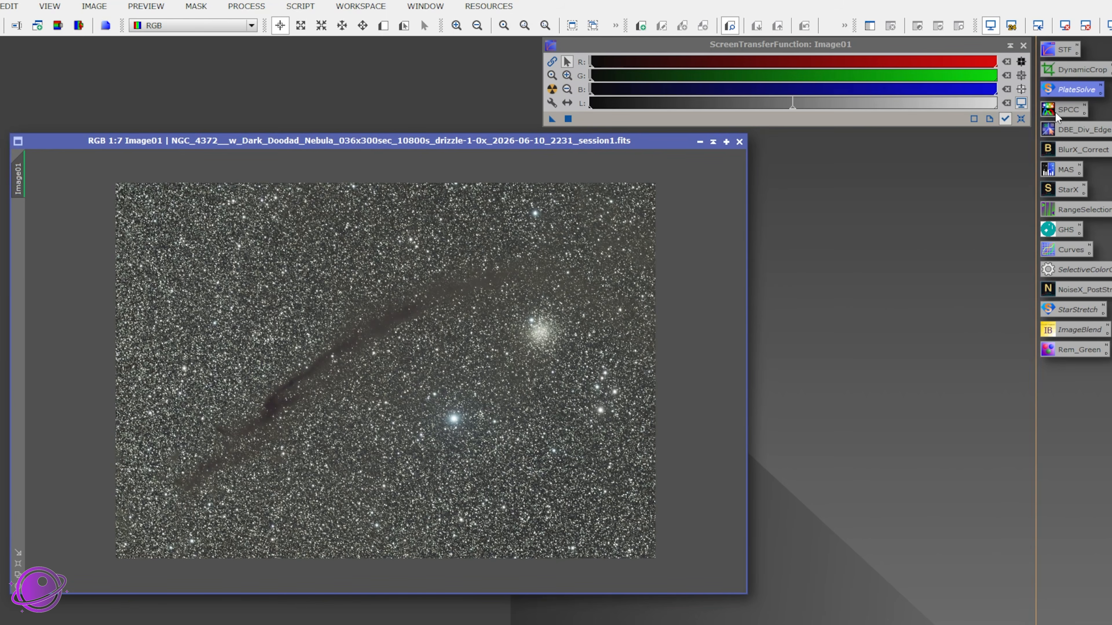
{"action": "scroll", "coordinate": [528, 326], "scroll_direction": "up", "scroll_amount": 6}
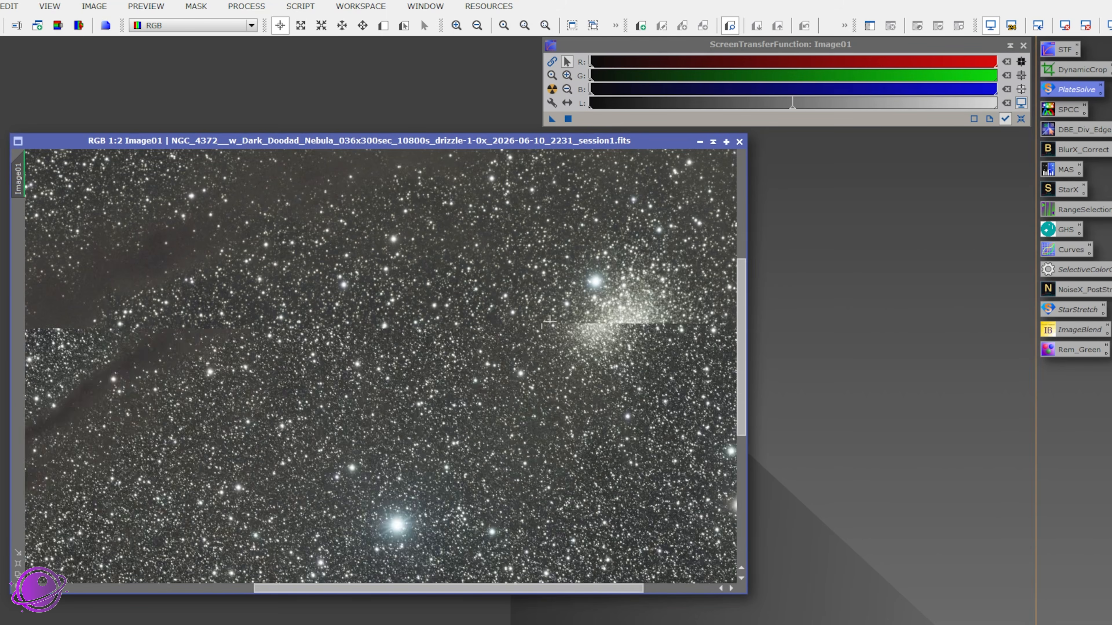
{"action": "scroll", "coordinate": [648, 335], "scroll_direction": "down", "scroll_amount": 2}
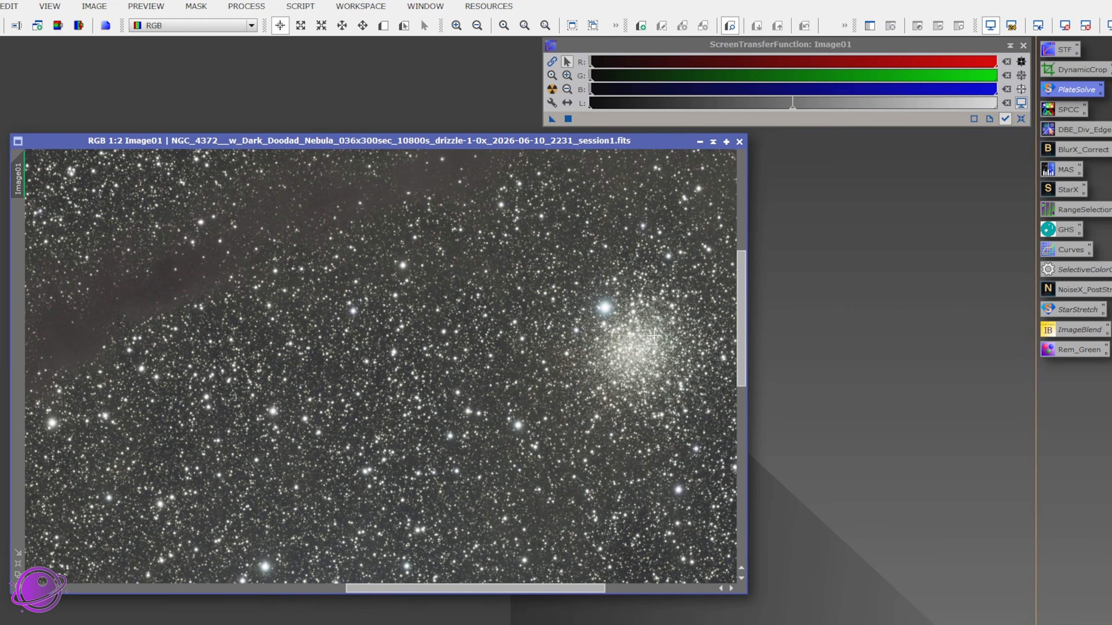
{"action": "double_click", "coordinate": [1068, 110]}
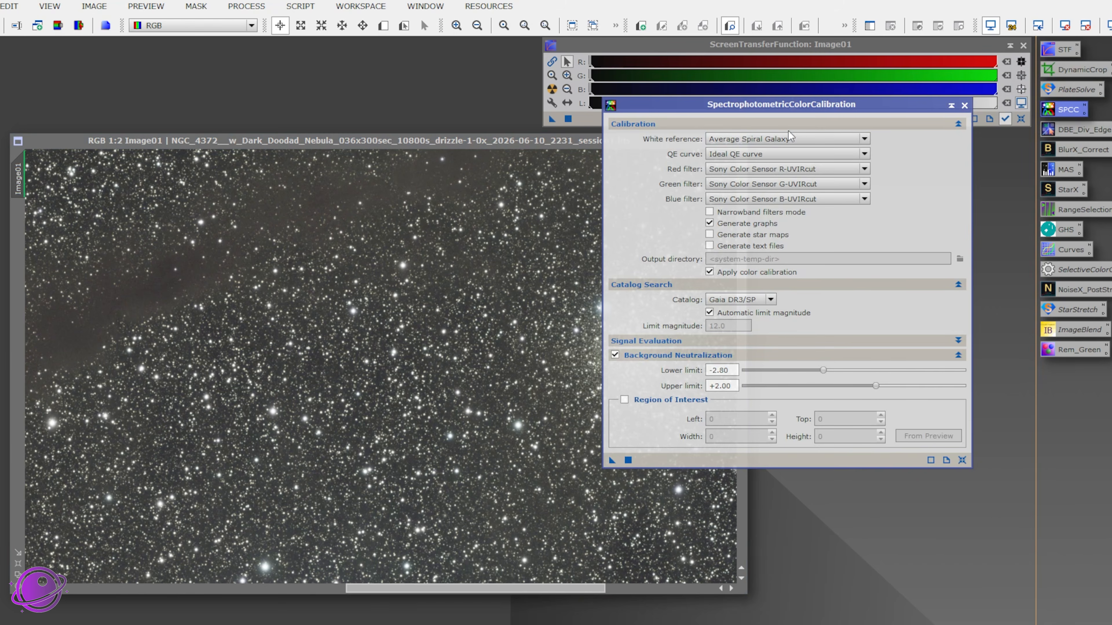
{"action": "left_click_drag", "start_coordinate": [810, 108], "coordinate": [766, 128]}
{"action": "left_click", "coordinate": [246, 6]}
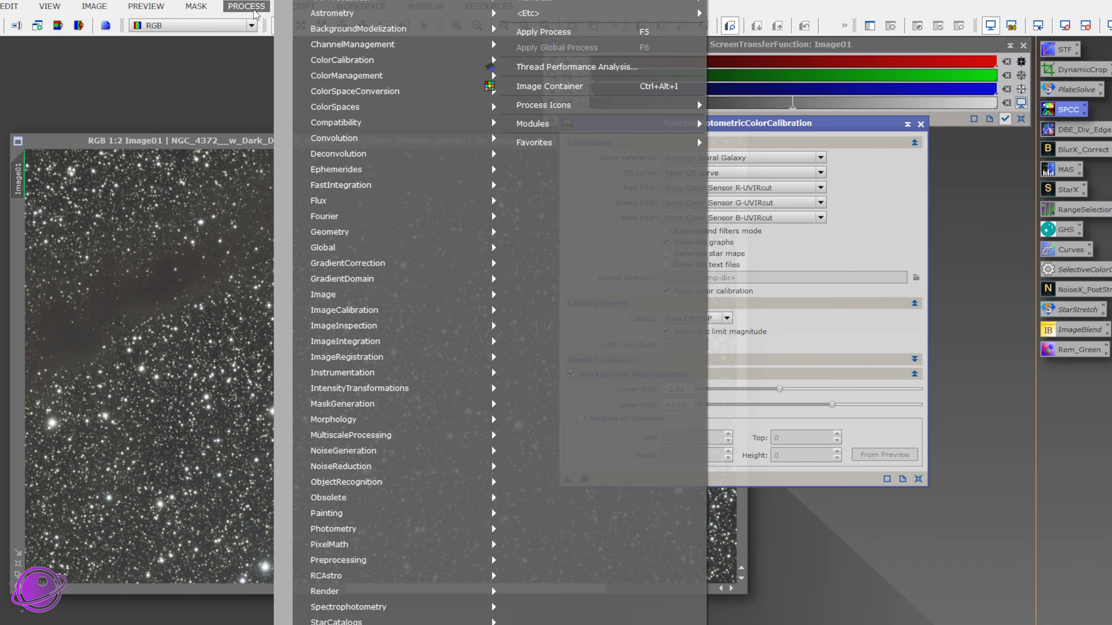
{"action": "mouse_move", "coordinate": [326, 4]}
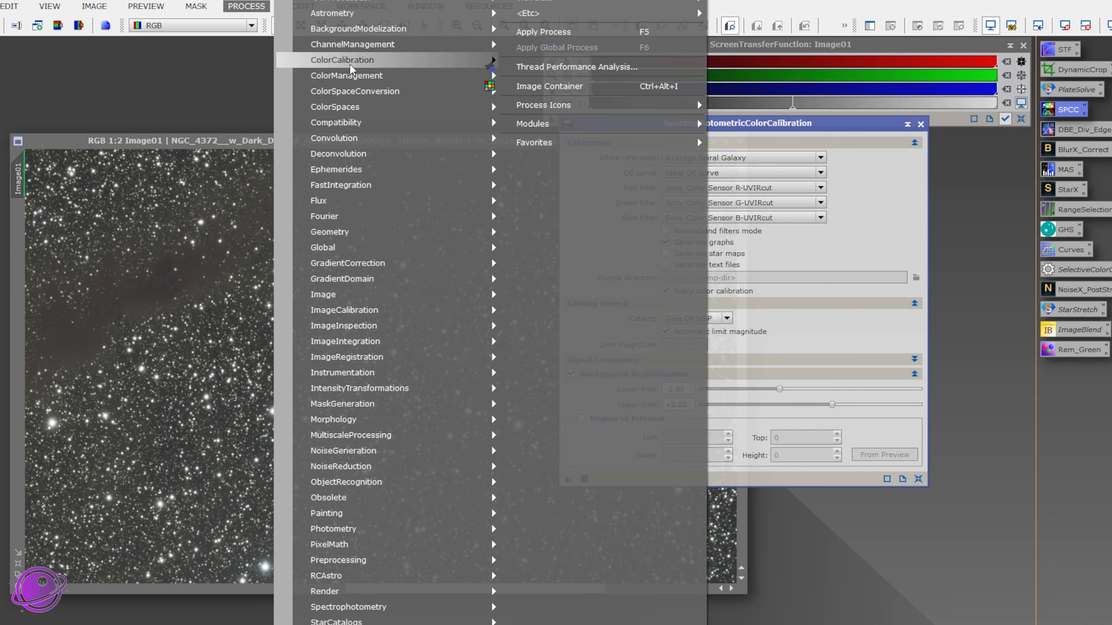
{"action": "mouse_move", "coordinate": [354, 65]}
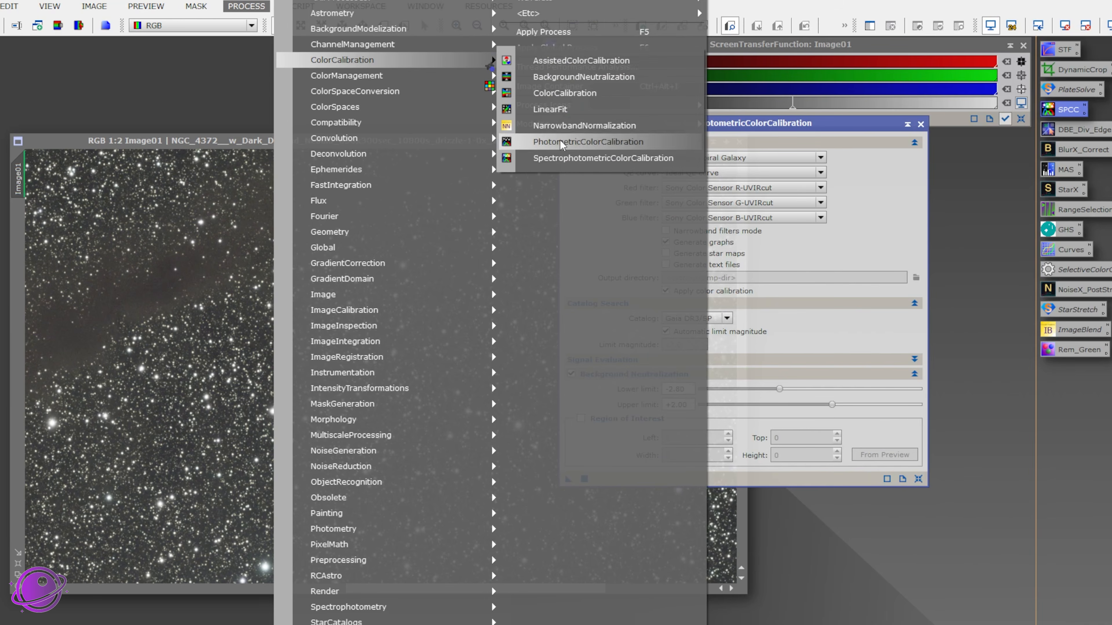
{"action": "left_click", "coordinate": [780, 133]}
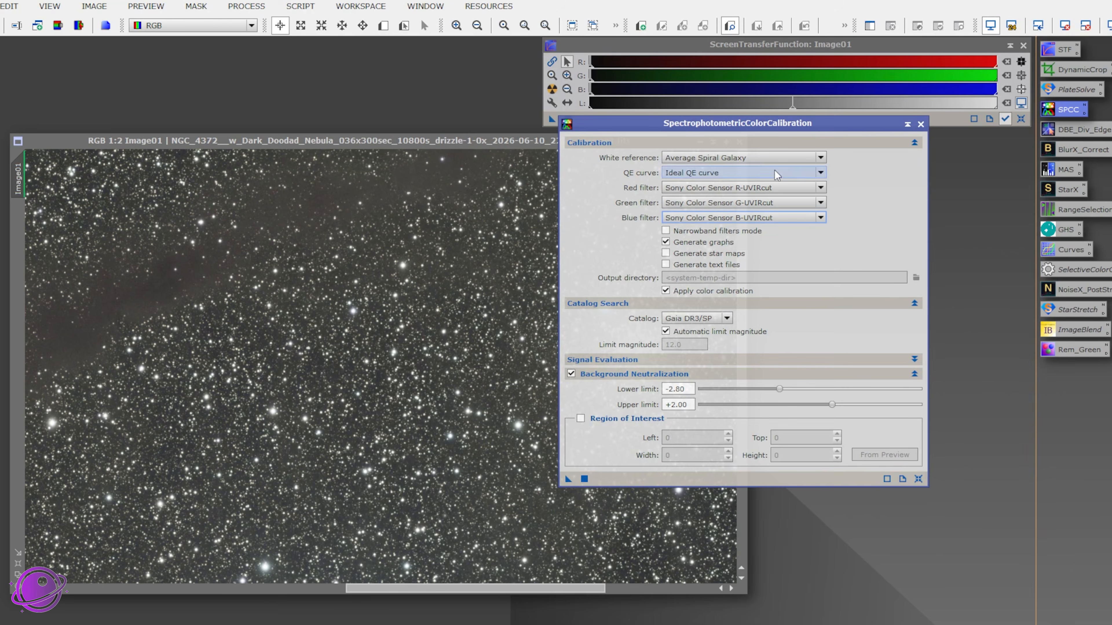
{"action": "left_click_drag", "start_coordinate": [693, 125], "coordinate": [738, 136]}
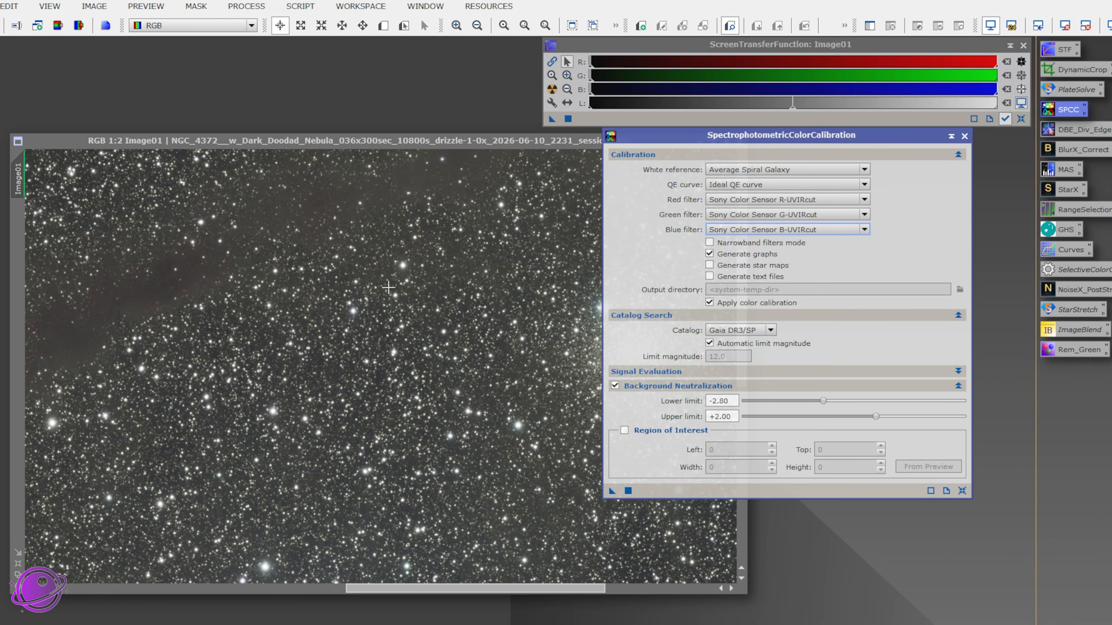
Step: Set the red, green and blue filters to Sony Color Sensor R, G and B, and apply the colour calibration to the image
{"action": "left_click", "coordinate": [818, 200]}
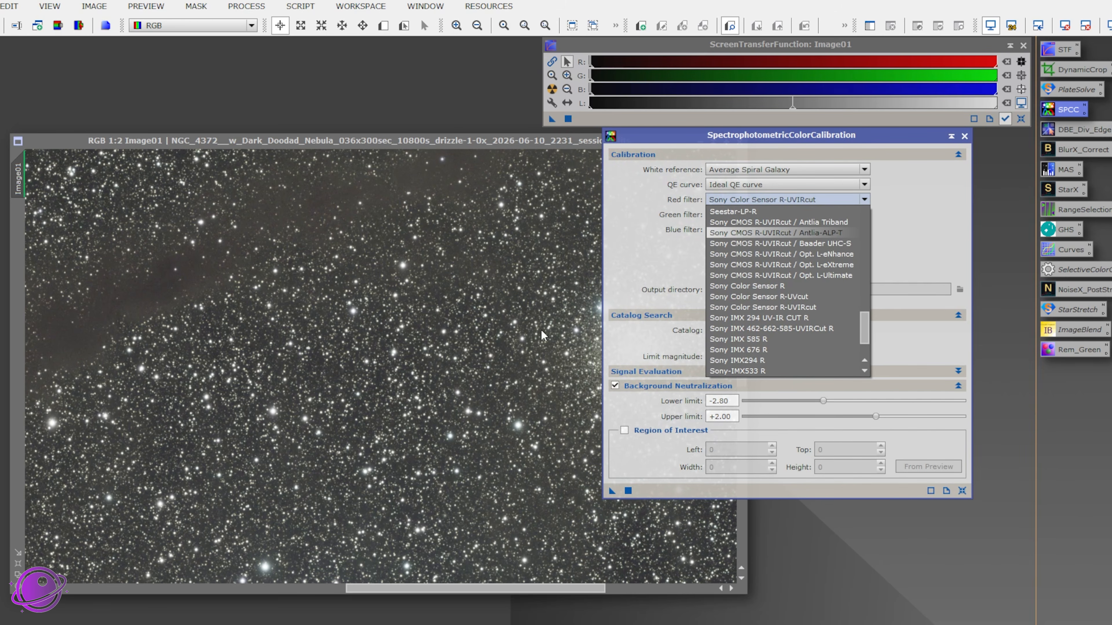
{"action": "left_click", "coordinate": [727, 288]}
{"action": "left_click", "coordinate": [772, 216]}
{"action": "left_click", "coordinate": [789, 364]}
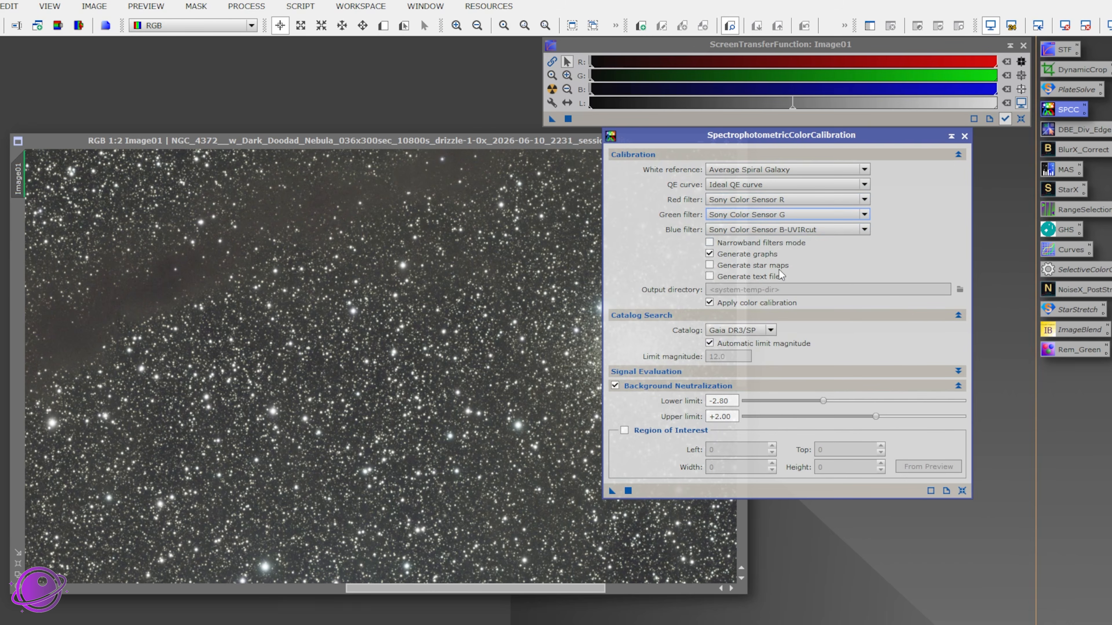
{"action": "left_click", "coordinate": [785, 229]}
{"action": "left_click", "coordinate": [788, 378]}
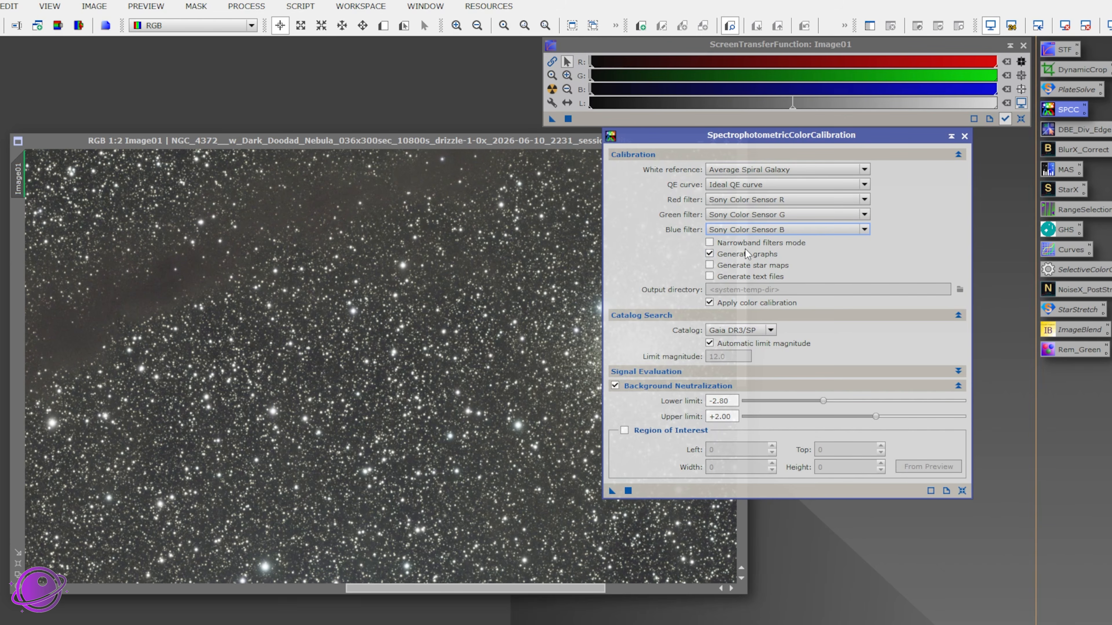
{"action": "left_click_drag", "start_coordinate": [612, 491], "coordinate": [324, 383]}
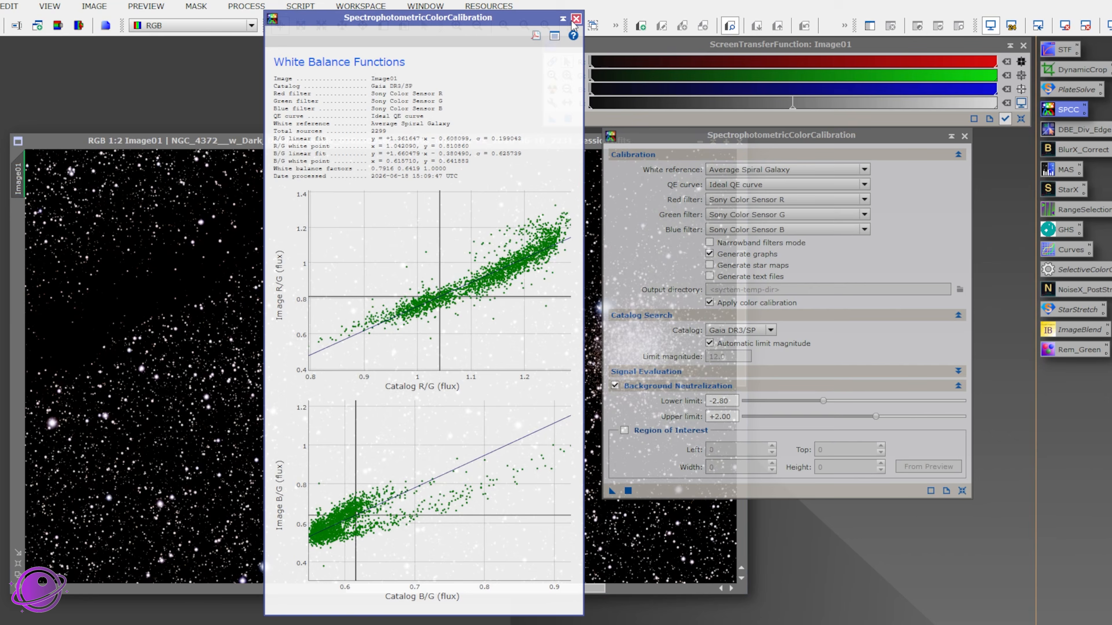
Step: Close the white balance graphs and the SpectrophotometricColorCalibration window, and auto-stretch the screen display of the calibrated image
{"action": "left_click", "coordinate": [571, 19]}
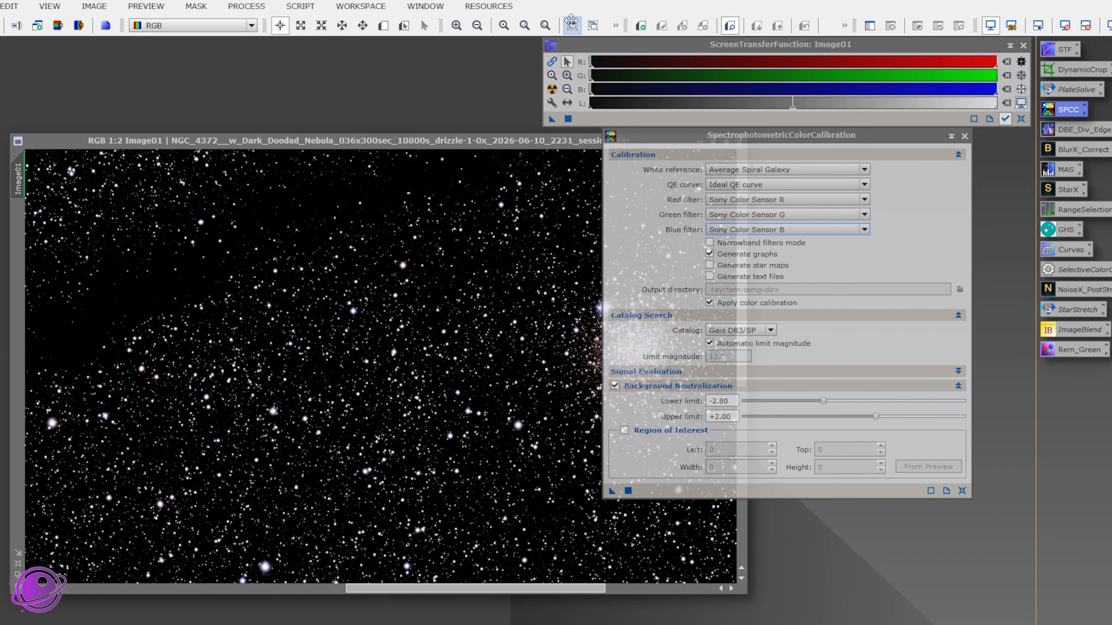
{"action": "left_click", "coordinate": [965, 136]}
{"action": "scroll", "coordinate": [657, 333], "scroll_direction": "down", "scroll_amount": 3}
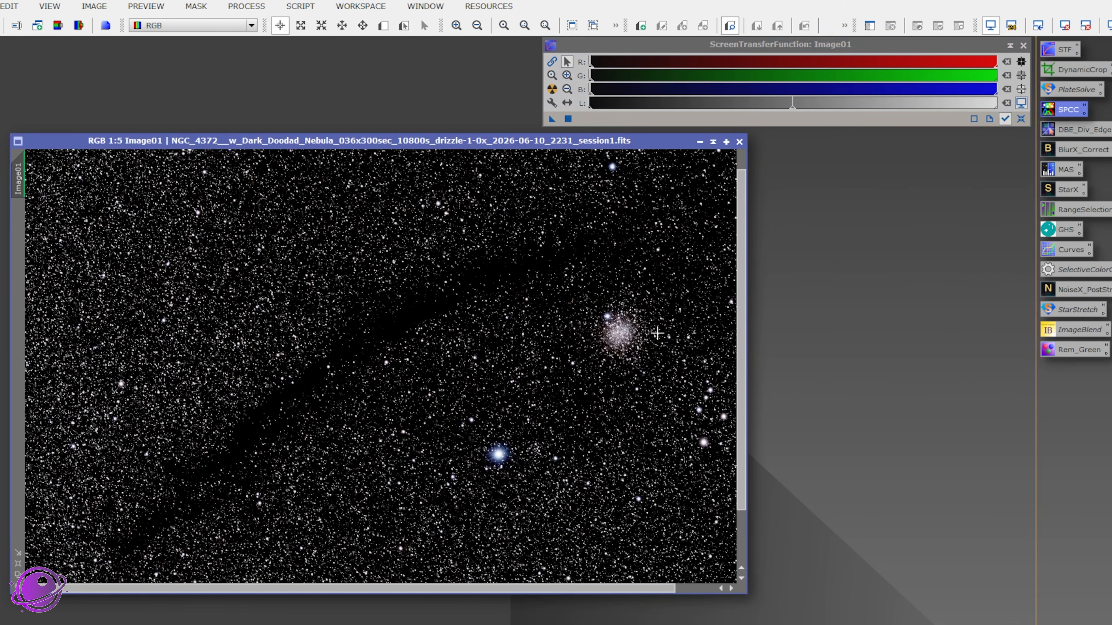
{"action": "scroll", "coordinate": [657, 333], "scroll_direction": "down", "scroll_amount": 1}
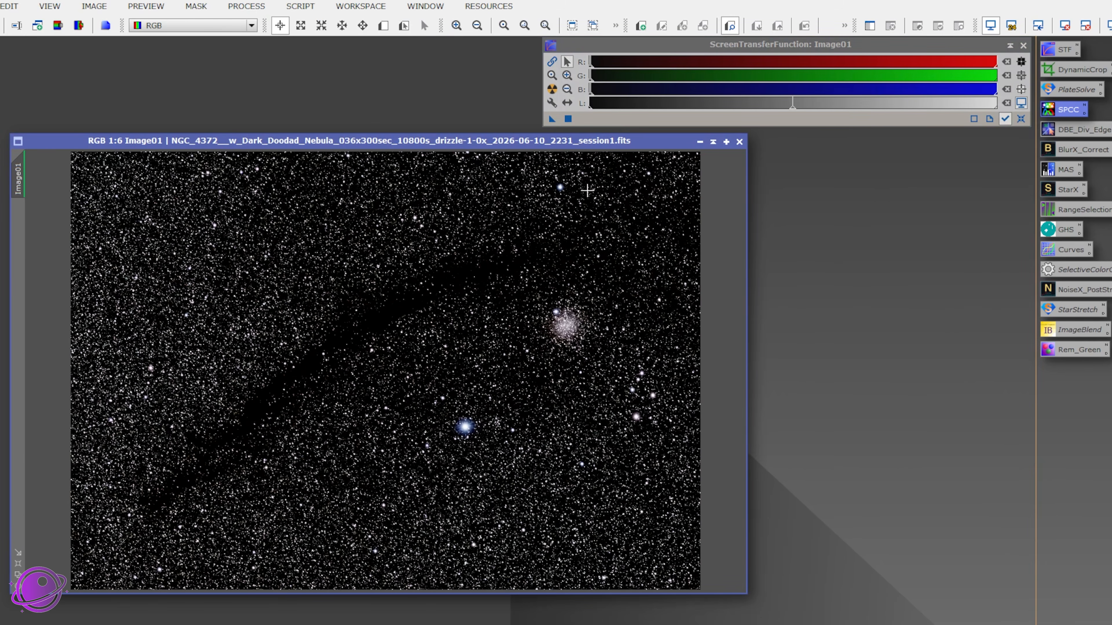
{"action": "left_click", "coordinate": [552, 91]}
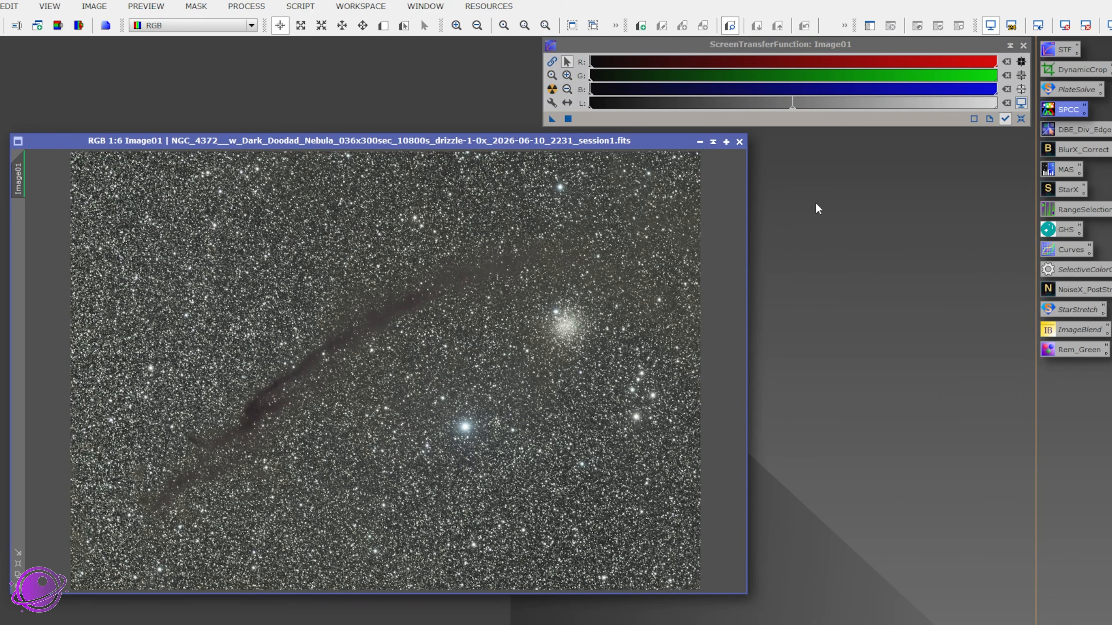
Step: Open the saved DBE_Div_Edge background extraction process on the image and place its window beside the image
{"action": "double_click", "coordinate": [1067, 131]}
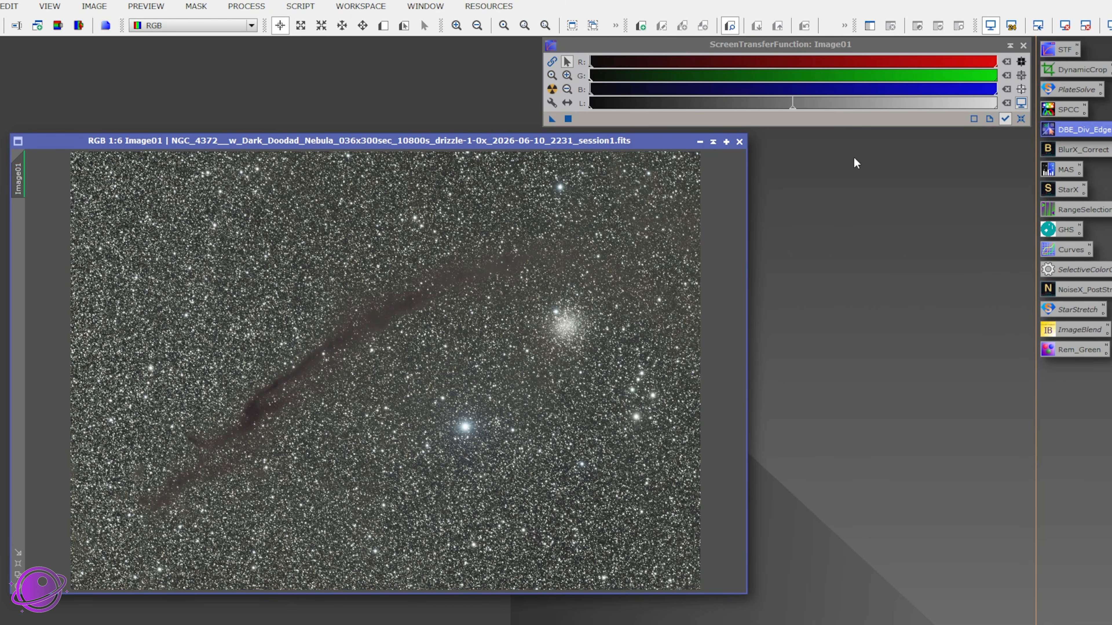
{"action": "double_click", "coordinate": [1085, 131]}
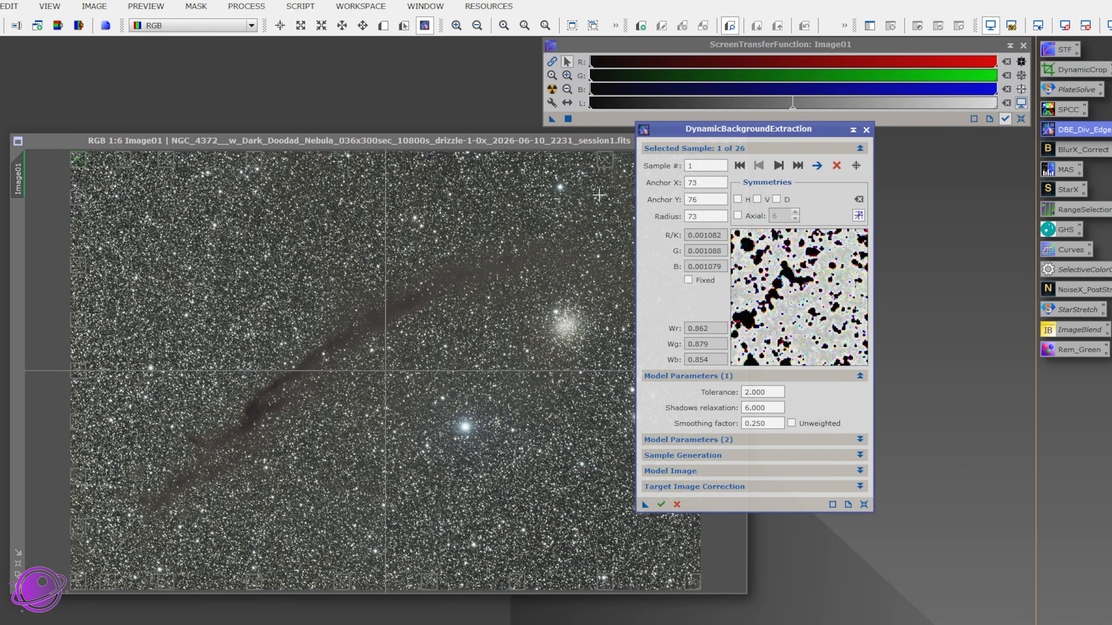
{"action": "left_click_drag", "start_coordinate": [757, 128], "coordinate": [873, 145]}
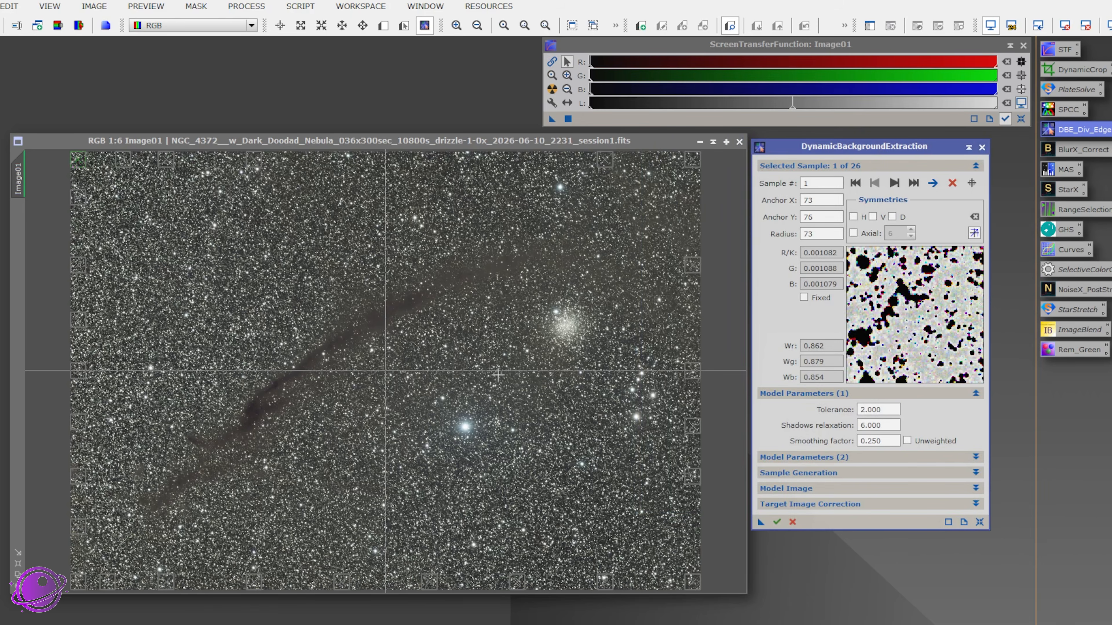
Step: Examine where the background samples sit along the frame edges relative to the stars, cluster and dark nebula, and close DynamicBackgroundExtraction
{"action": "scroll", "coordinate": [678, 214], "scroll_direction": "up", "scroll_amount": 6}
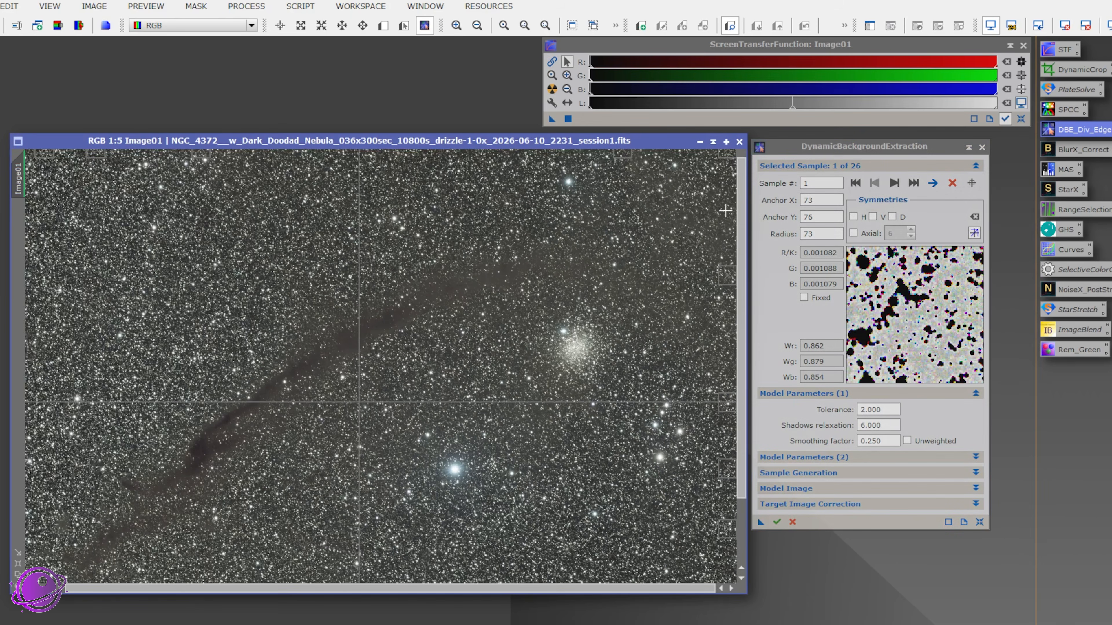
{"action": "scroll", "coordinate": [471, 312], "scroll_direction": "up", "scroll_amount": 2}
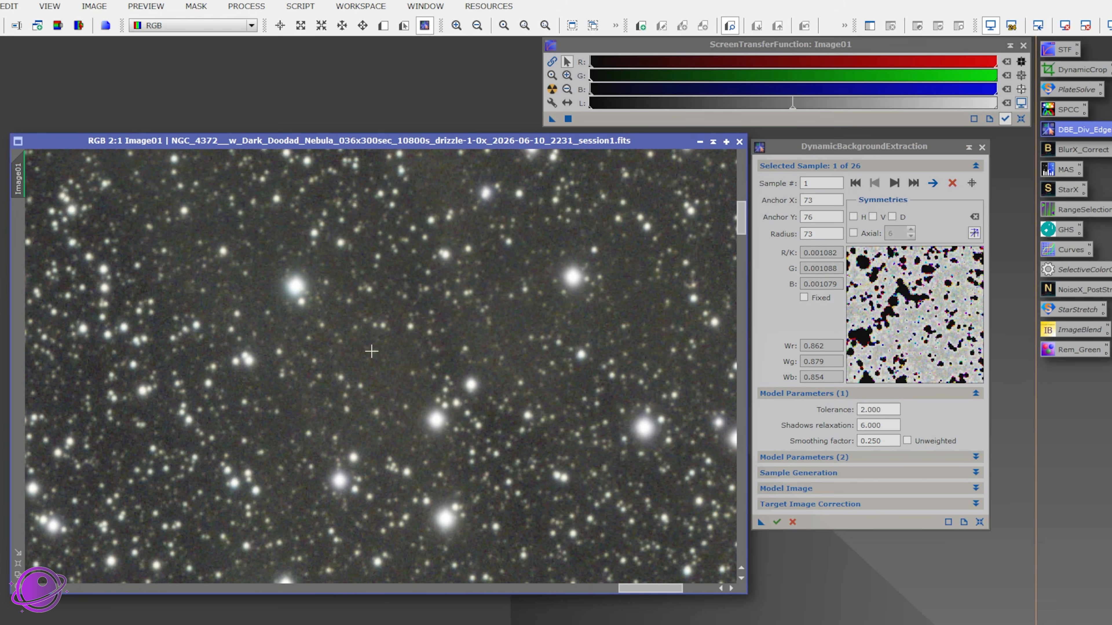
{"action": "scroll", "coordinate": [416, 383], "scroll_direction": "down", "scroll_amount": 8}
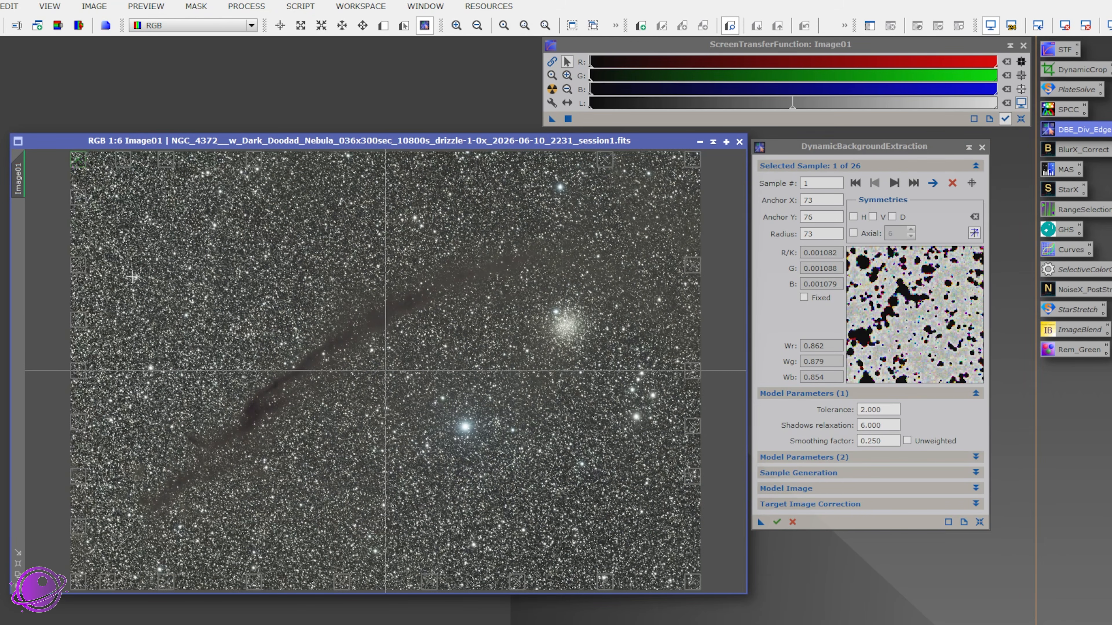
{"action": "scroll", "coordinate": [448, 323], "scroll_direction": "up", "scroll_amount": 3}
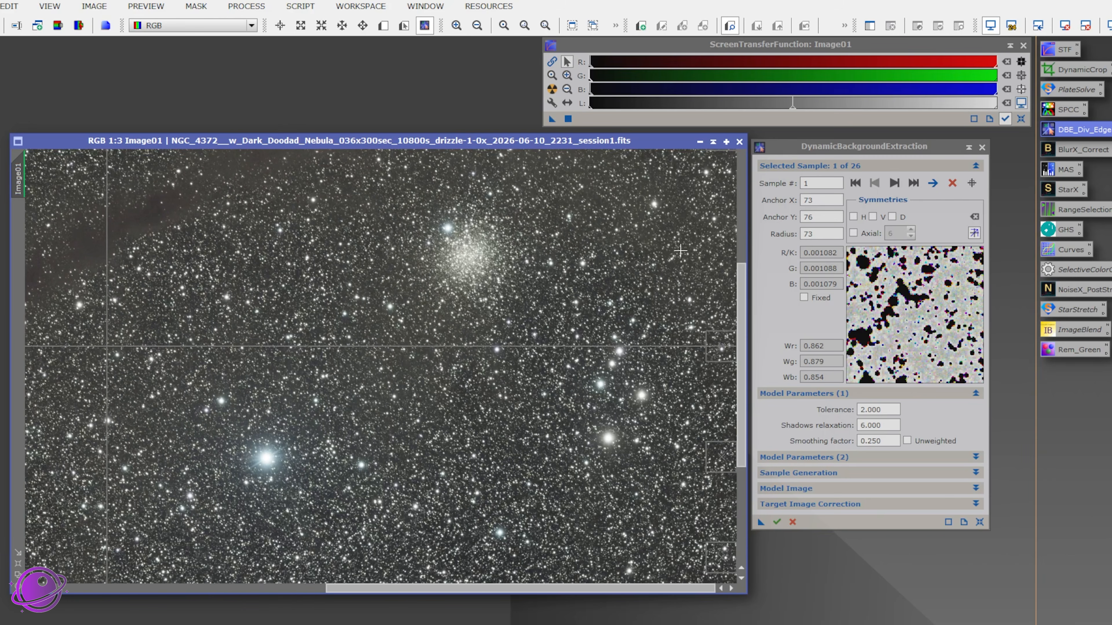
{"action": "scroll", "coordinate": [702, 267], "scroll_direction": "up", "scroll_amount": 2}
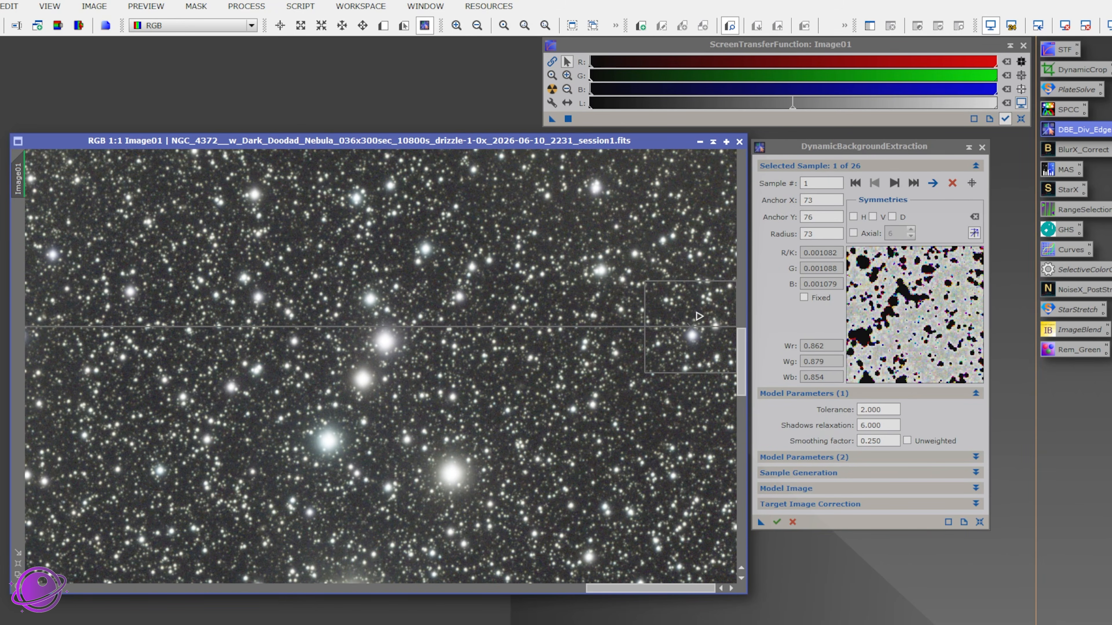
{"action": "scroll", "coordinate": [699, 316], "scroll_direction": "down", "scroll_amount": 4}
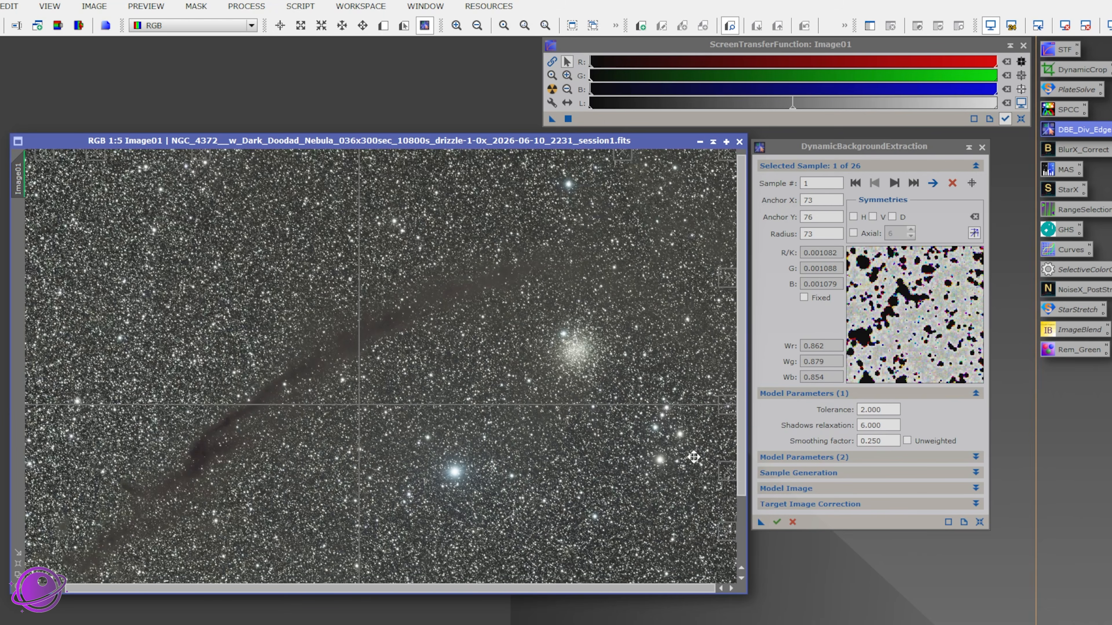
{"action": "left_click_drag", "start_coordinate": [694, 457], "coordinate": [741, 376]}
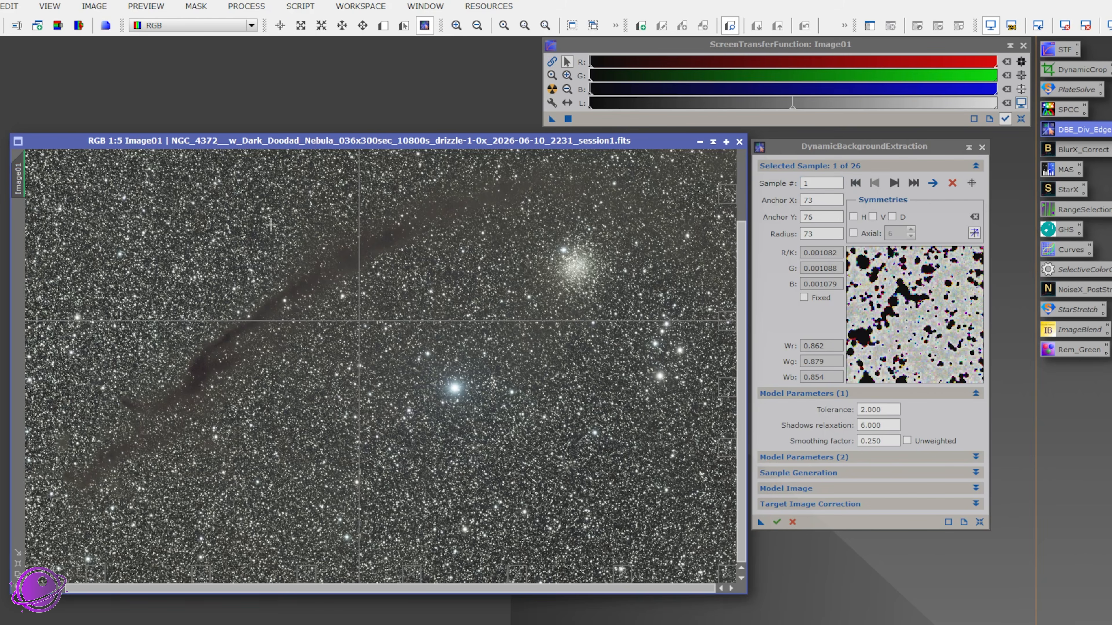
{"action": "scroll", "coordinate": [341, 305], "scroll_direction": "down", "scroll_amount": 1}
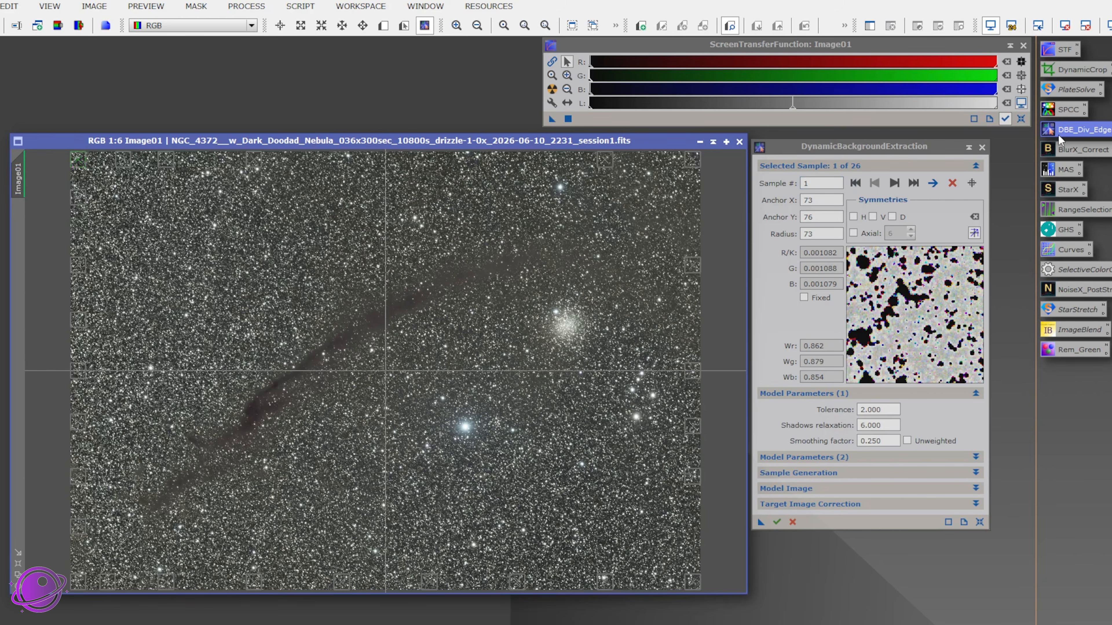
{"action": "left_click", "coordinate": [981, 148]}
Step: Run the saved BlurX_Correct process on the image with Correct Only enabled, viewing the globular cluster at 1:1, and close BlurXTerminator
{"action": "left_click", "coordinate": [571, 346]}
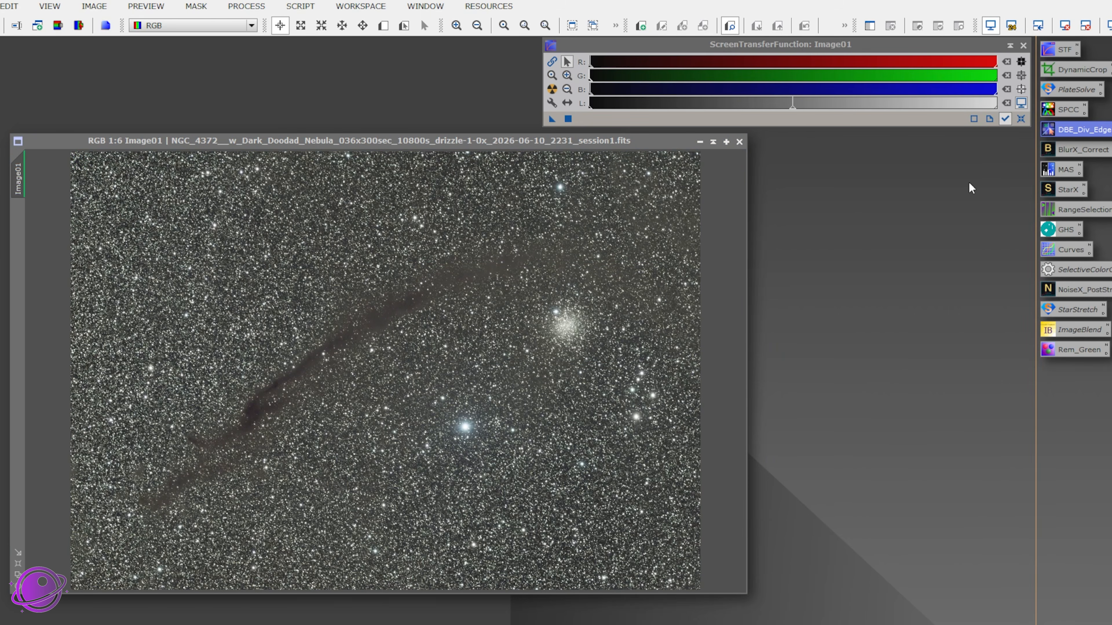
{"action": "scroll", "coordinate": [588, 318], "scroll_direction": "up", "scroll_amount": 6}
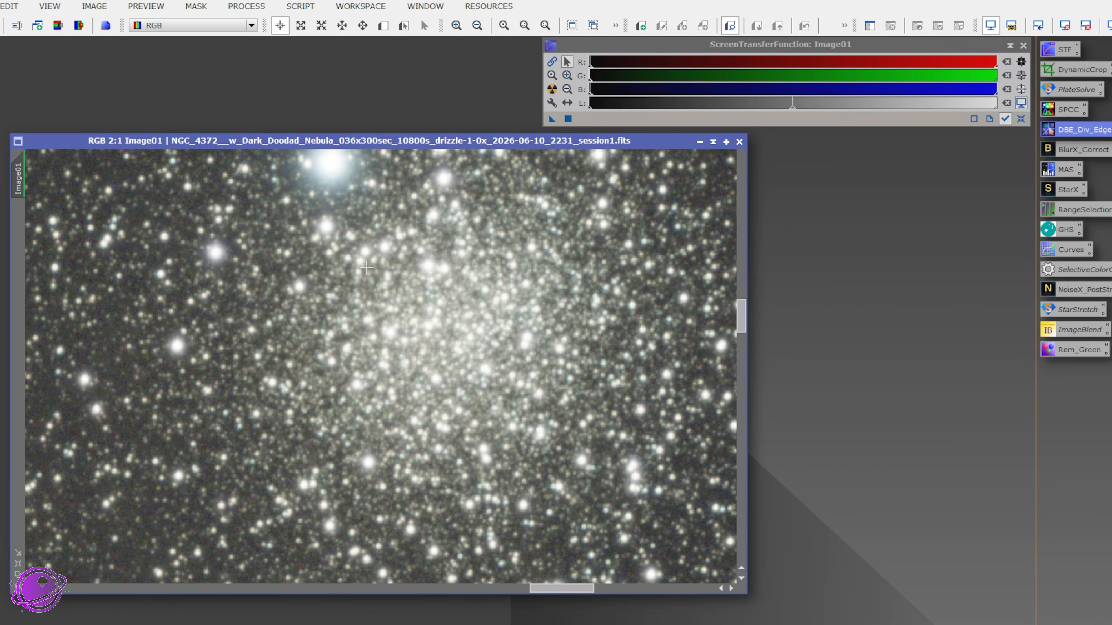
{"action": "scroll", "coordinate": [497, 319], "scroll_direction": "down", "scroll_amount": 2}
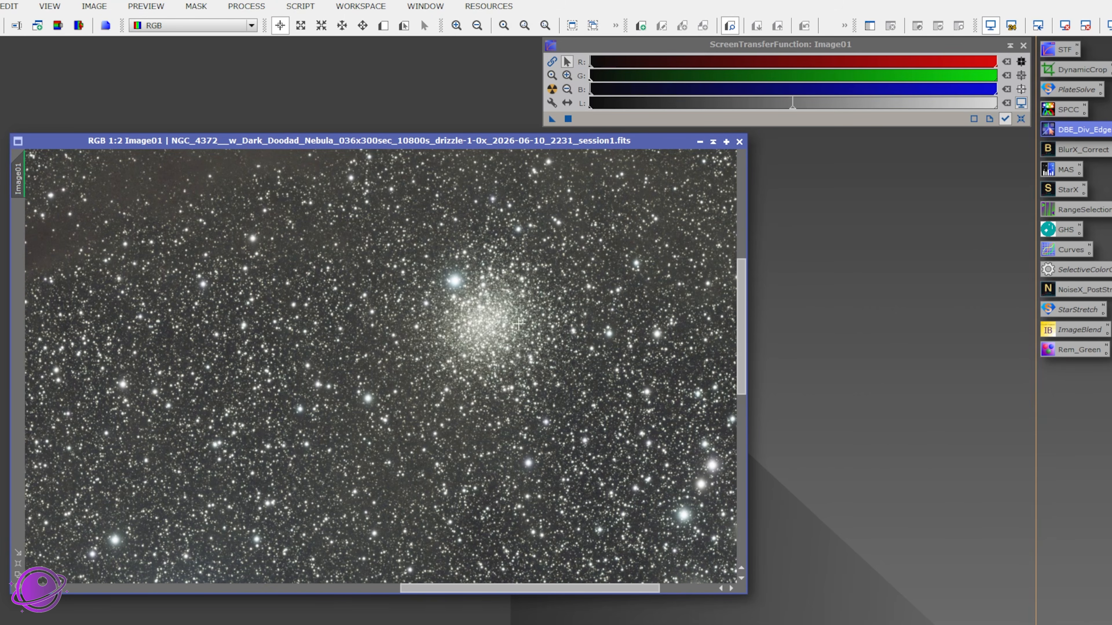
{"action": "scroll", "coordinate": [531, 324], "scroll_direction": "up", "scroll_amount": 1}
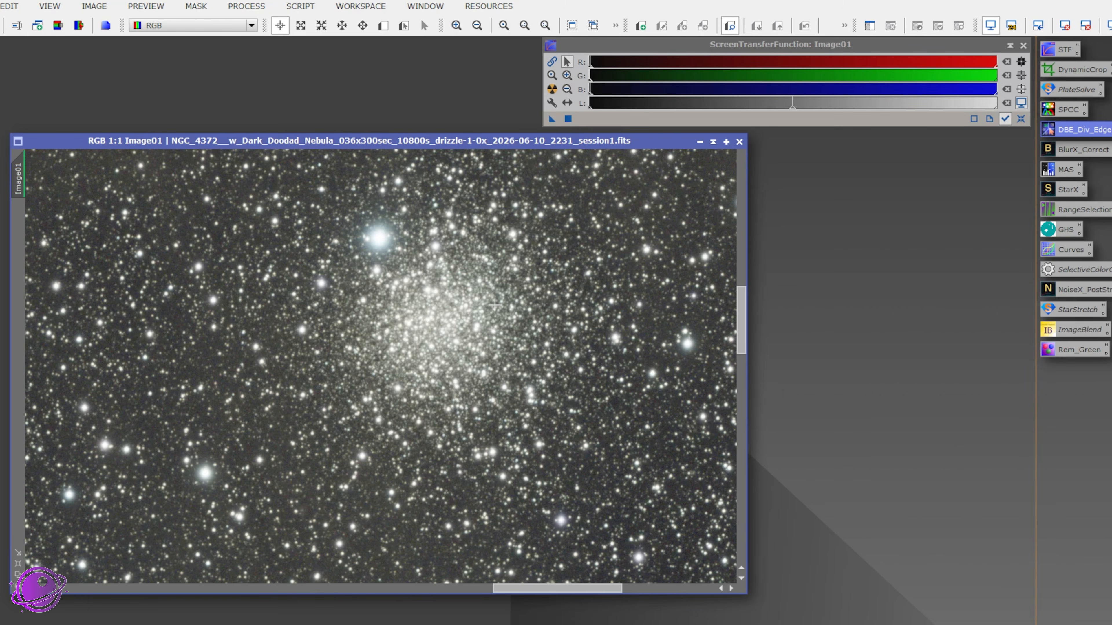
{"action": "left_click", "coordinate": [1084, 154]}
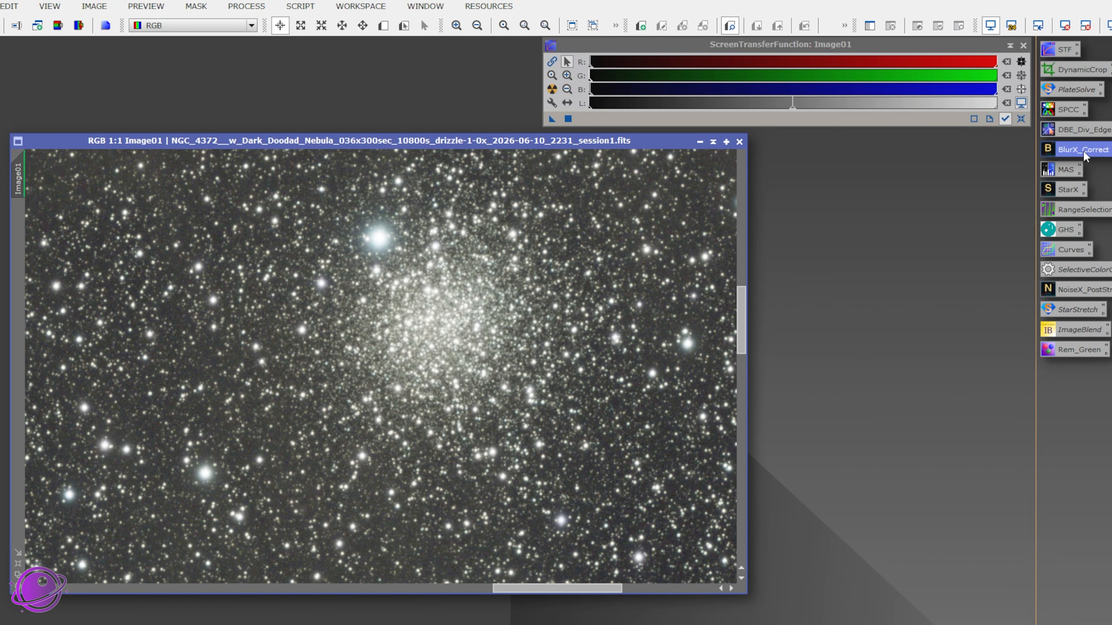
{"action": "double_click", "coordinate": [1085, 154]}
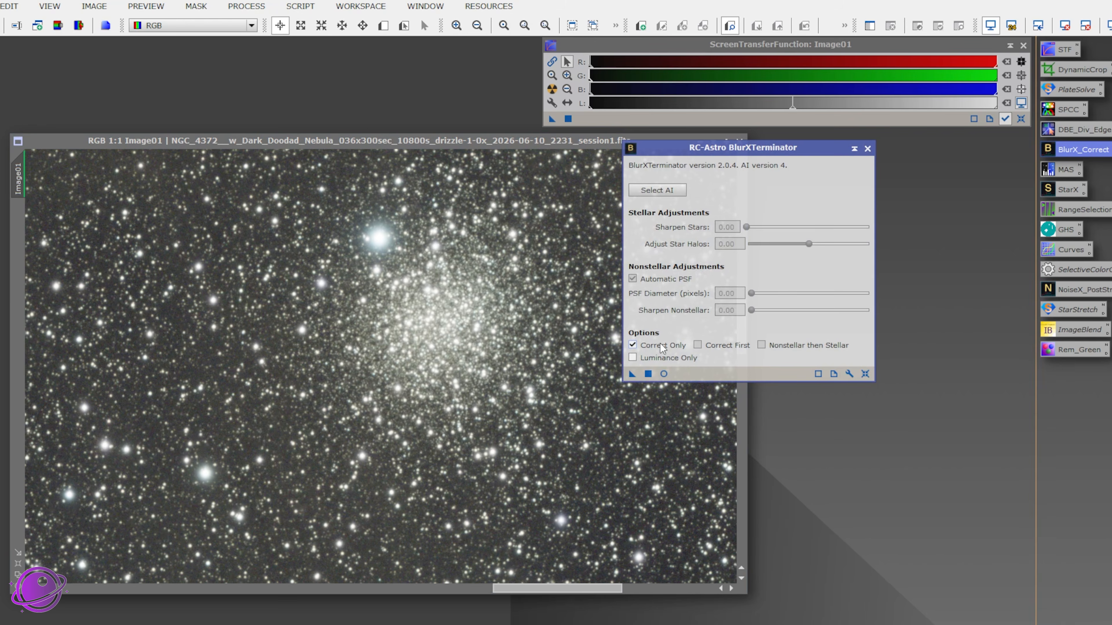
{"action": "left_click_drag", "start_coordinate": [632, 373], "coordinate": [434, 351]}
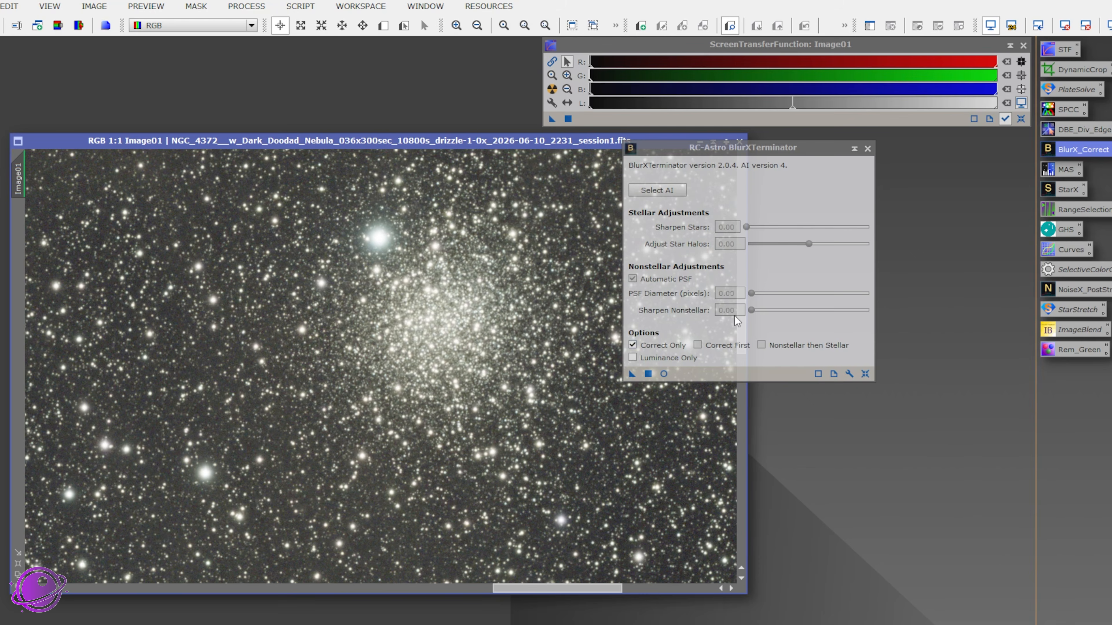
{"action": "left_click_drag", "start_coordinate": [741, 148], "coordinate": [805, 146]}
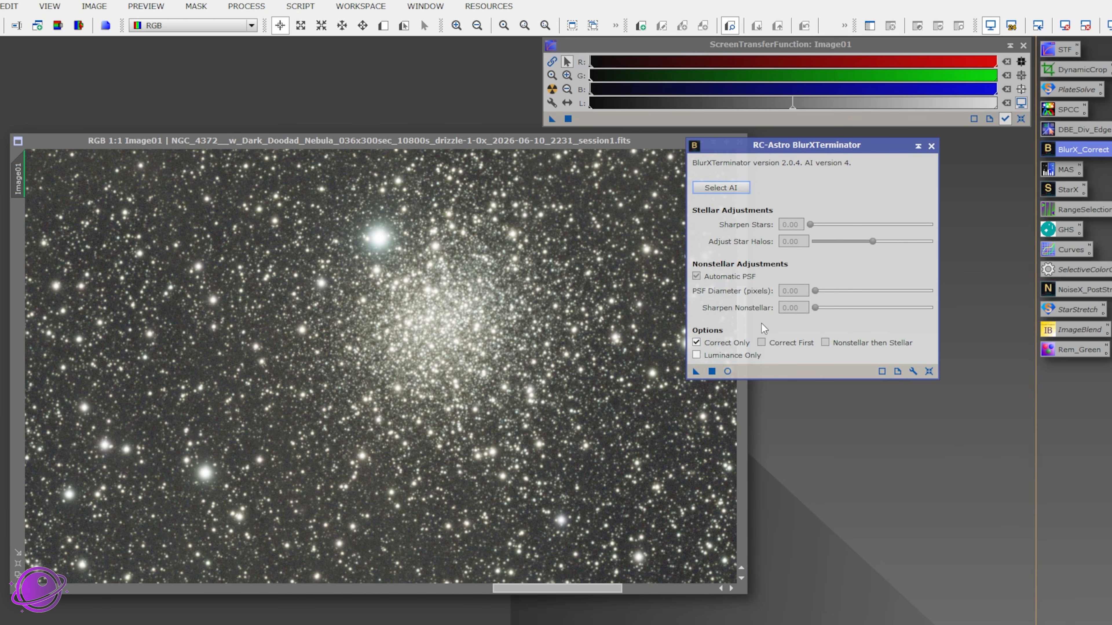
{"action": "left_click", "coordinate": [731, 343]}
{"action": "left_click", "coordinate": [732, 343]}
{"action": "left_click", "coordinate": [932, 146]}
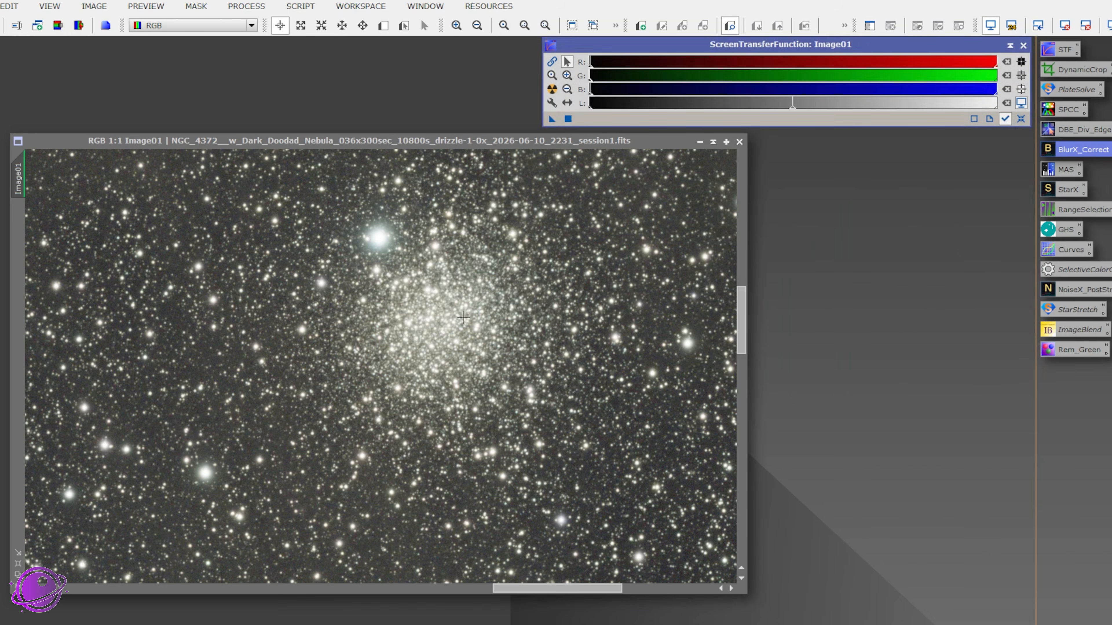
Step: Examine the corrected stars around the globular cluster at 3:1 and the whole field at 1:6
{"action": "scroll", "coordinate": [413, 339], "scroll_direction": "up", "scroll_amount": 2}
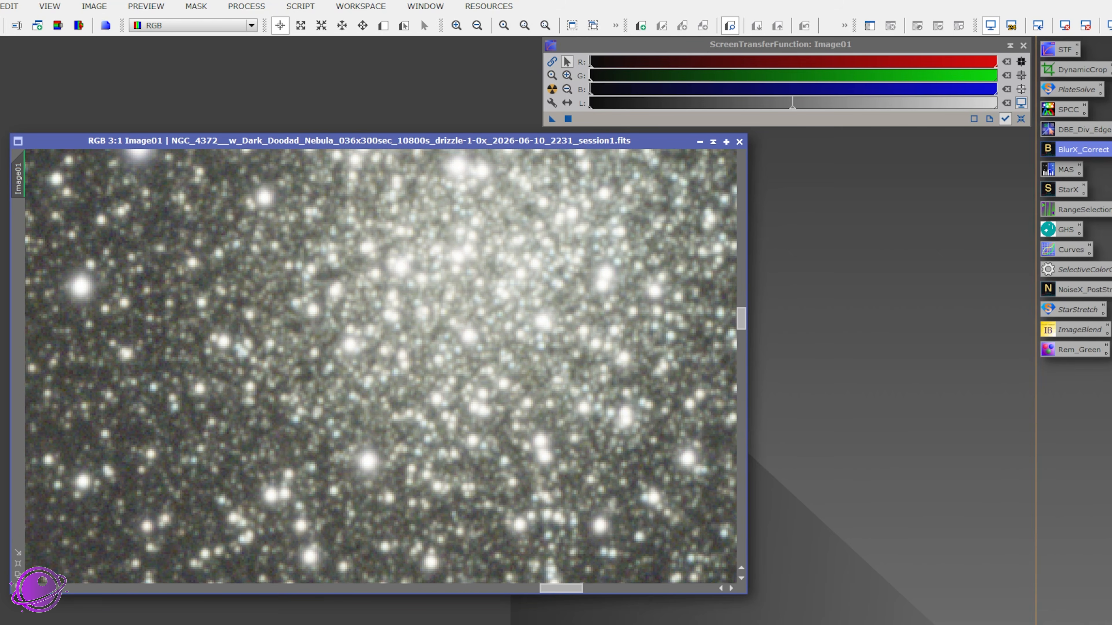
{"action": "key", "text": "minus"}
{"action": "key", "text": "minus"}
{"action": "key", "text": "minus"}
{"action": "key", "text": "minus"}
{"action": "key", "text": "minus"}
{"action": "key", "text": "minus"}
{"action": "key", "text": "minus"}
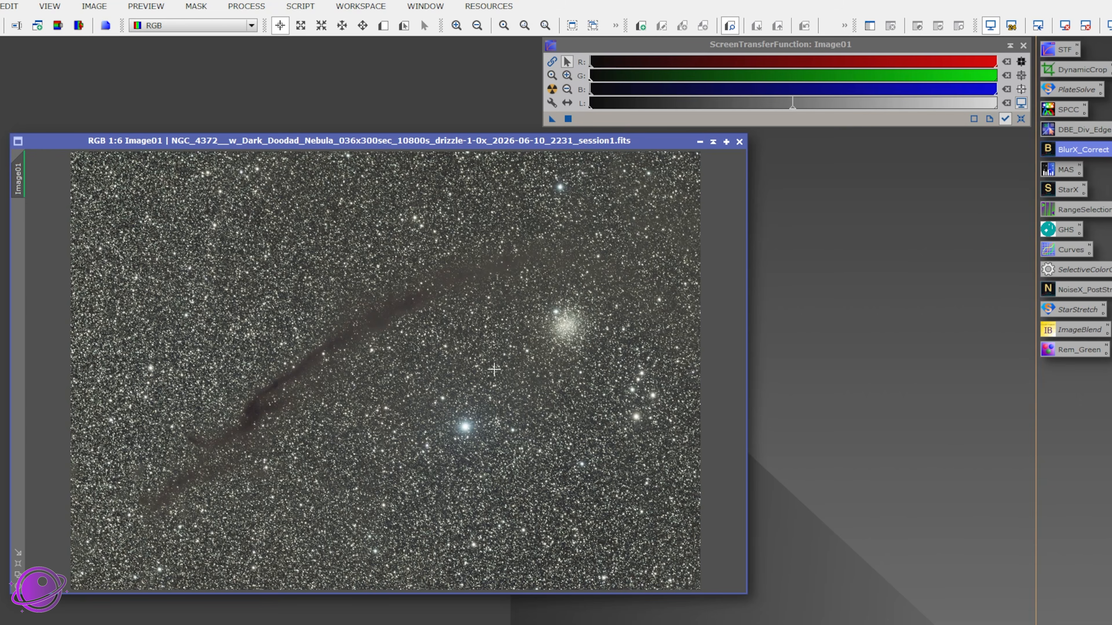
Step: Create a small preview over a nearly star-free patch of dark background sky left of the Dark Doodad Nebula
{"action": "scroll", "coordinate": [497, 354], "scroll_direction": "up", "scroll_amount": 7}
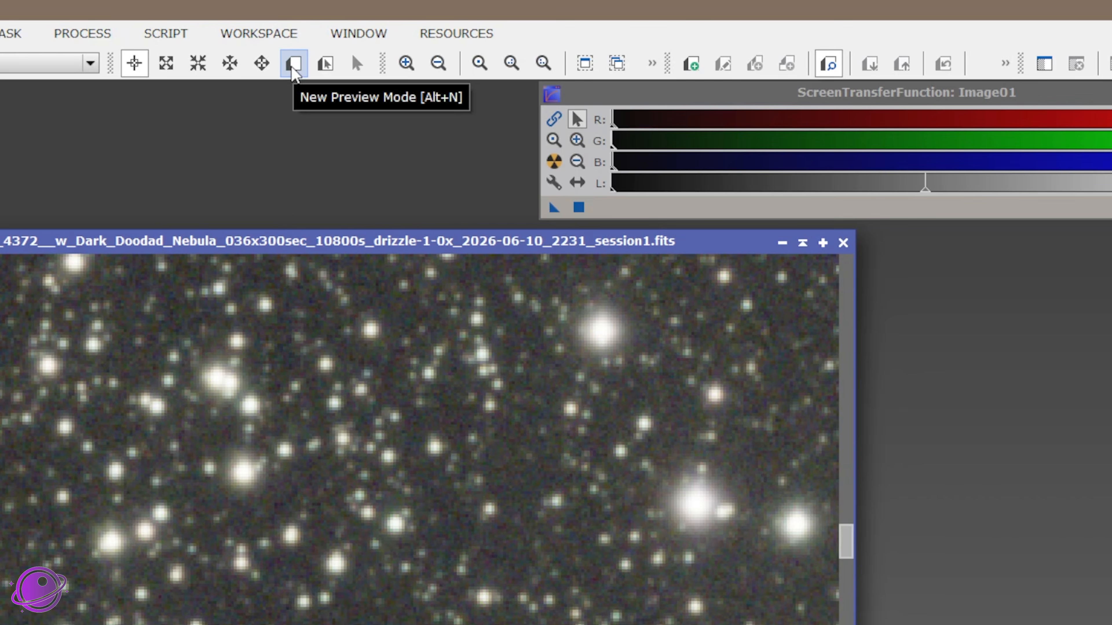
{"action": "left_click", "coordinate": [293, 66]}
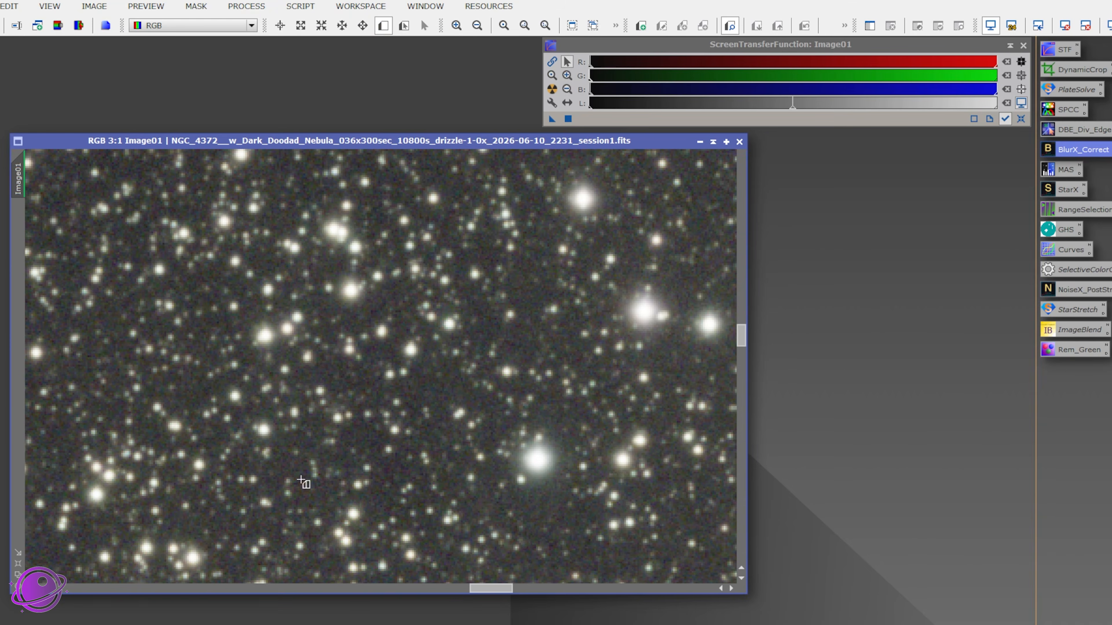
{"action": "scroll", "coordinate": [302, 482], "scroll_direction": "down", "scroll_amount": 7}
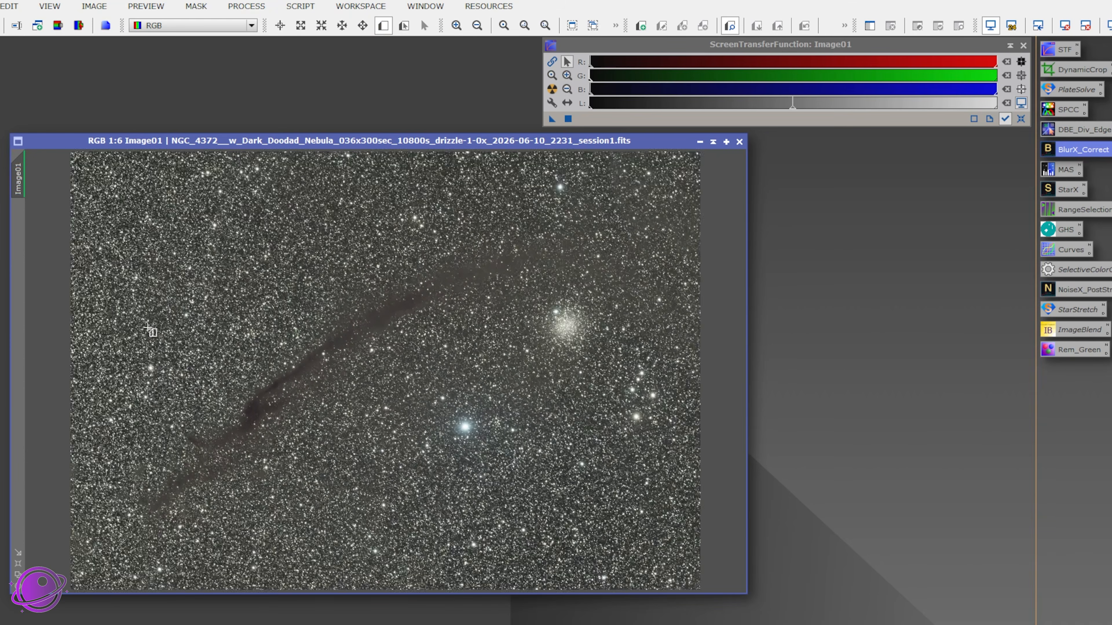
{"action": "scroll", "coordinate": [148, 329], "scroll_direction": "up", "scroll_amount": 6}
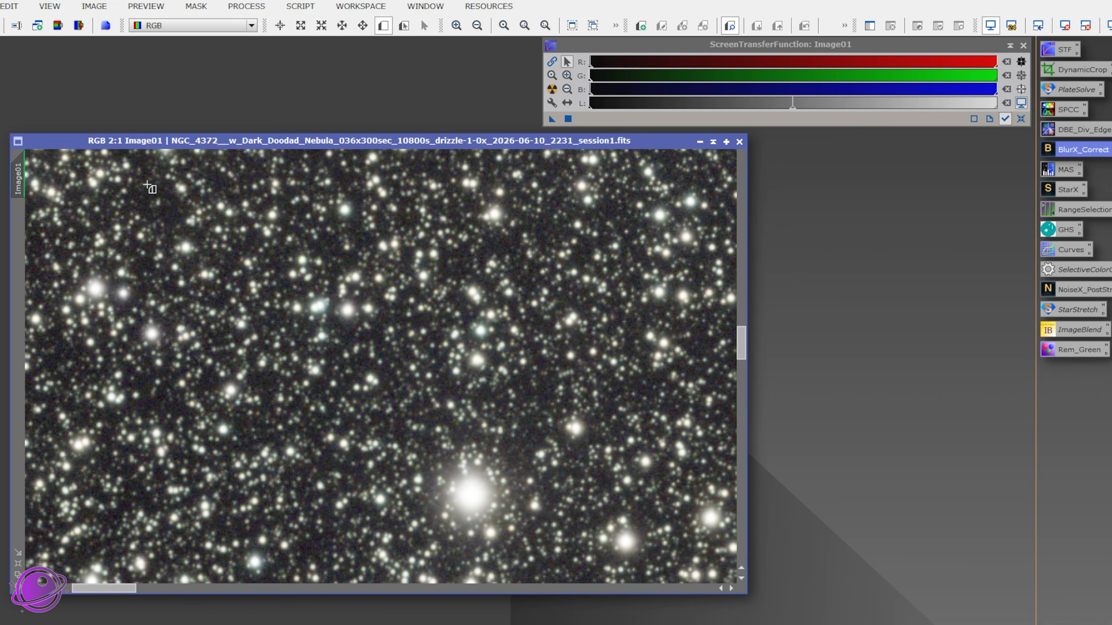
{"action": "left_click_drag", "start_coordinate": [146, 185], "coordinate": [170, 199]}
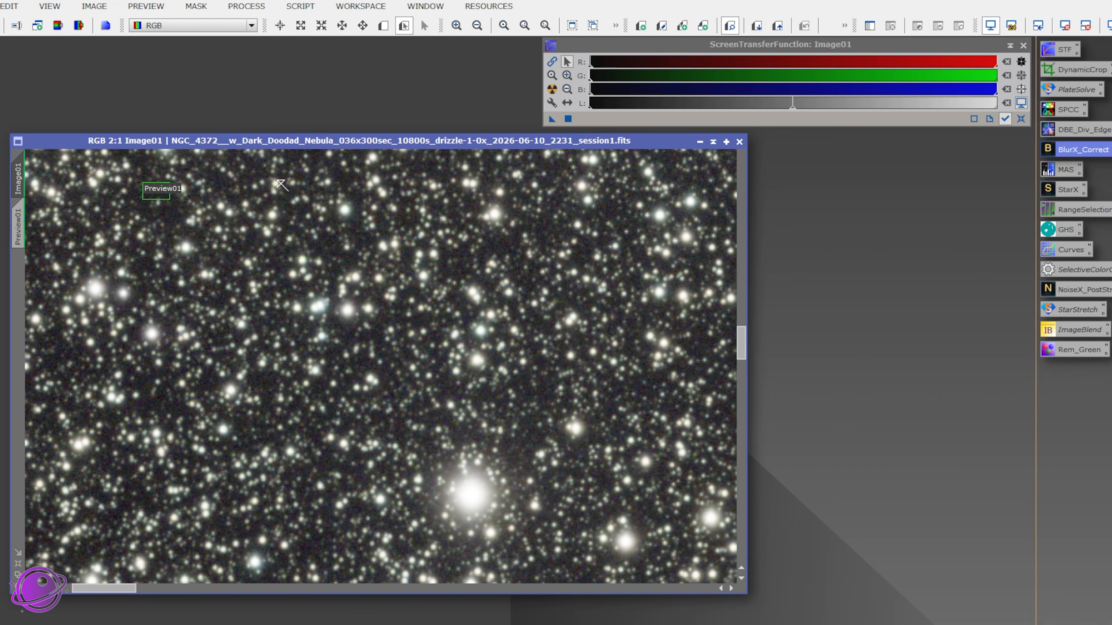
{"action": "scroll", "coordinate": [480, 249], "scroll_direction": "down", "scroll_amount": 6}
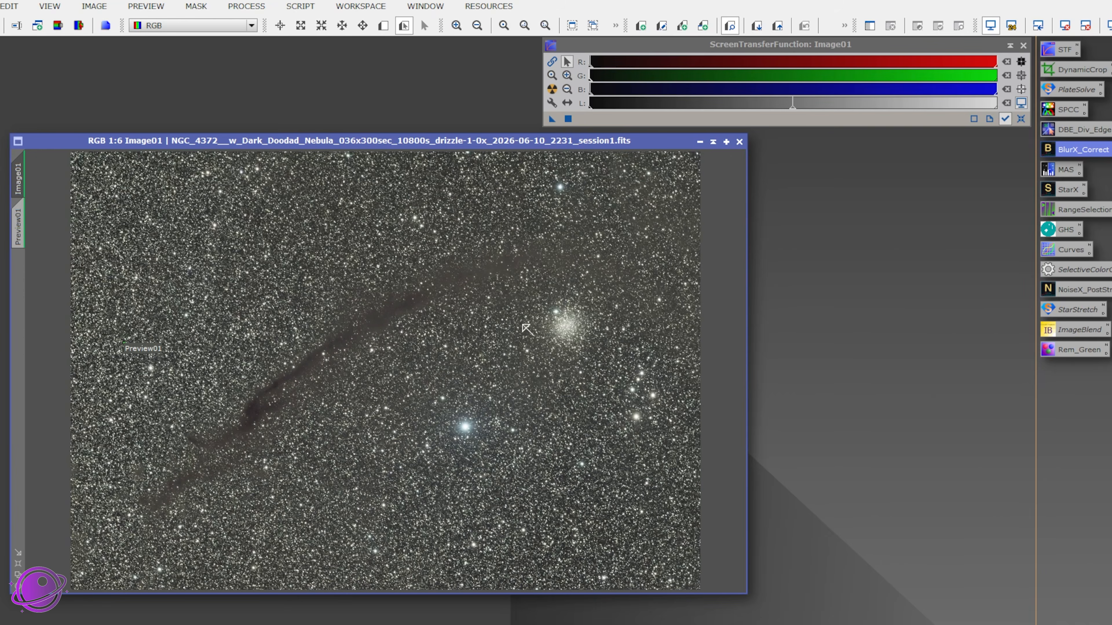
Step: Open the saved MultiscaleAdaptiveStretch process, also locating it under the intensity transformations, and place its dialog beside the globular cluster
{"action": "double_click", "coordinate": [1055, 172]}
{"action": "left_click_drag", "start_coordinate": [900, 184], "coordinate": [816, 183]}
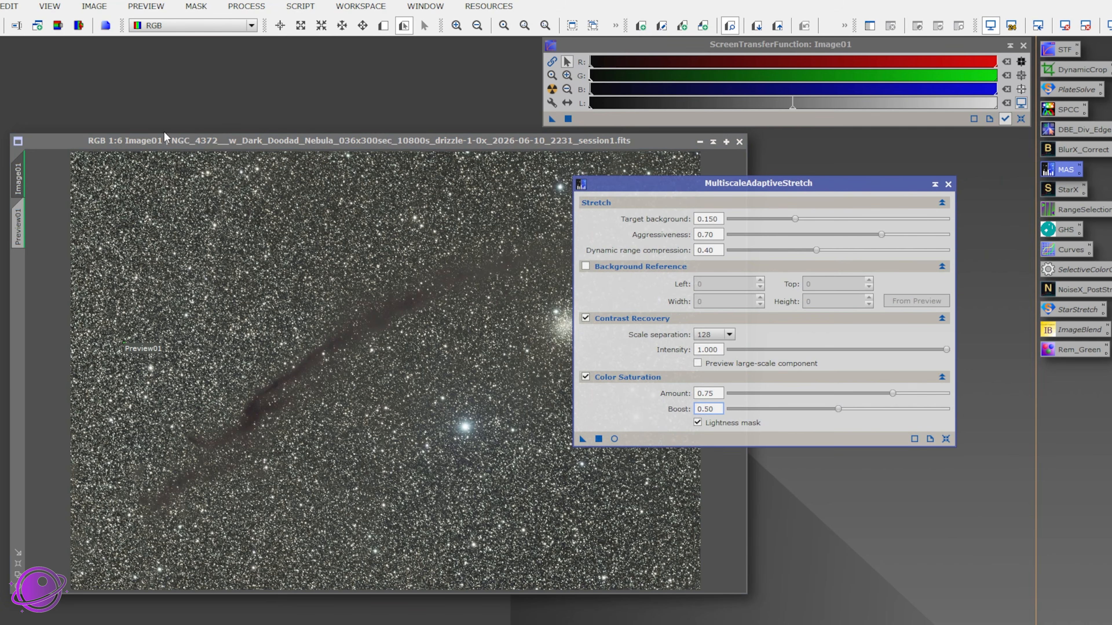
{"action": "left_click", "coordinate": [246, 6]}
{"action": "mouse_move", "coordinate": [332, 4]}
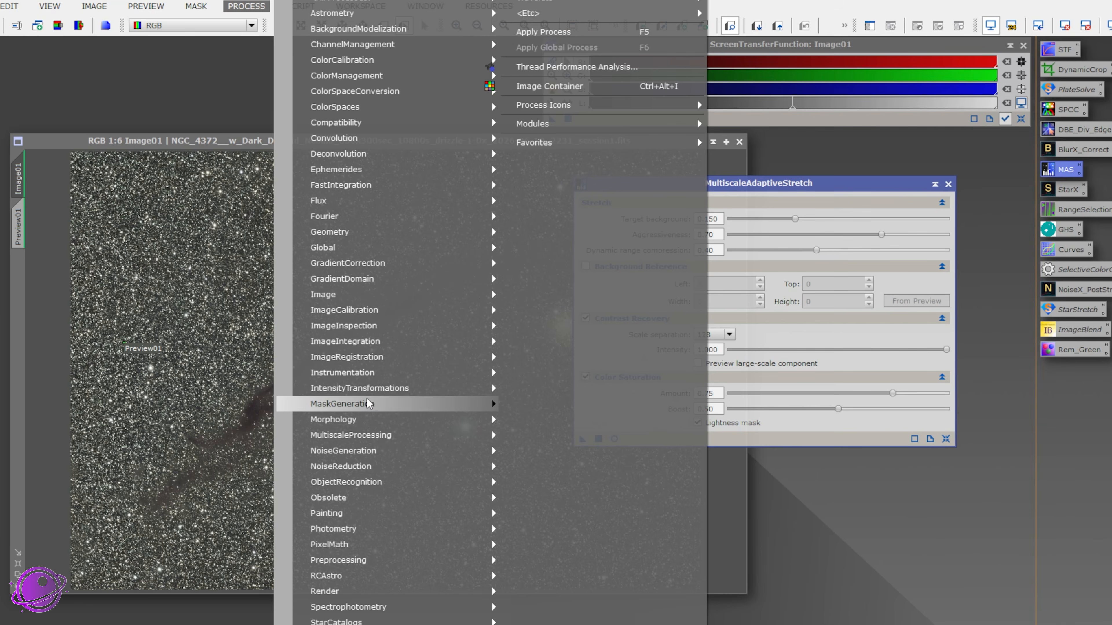
{"action": "mouse_move", "coordinate": [371, 397]}
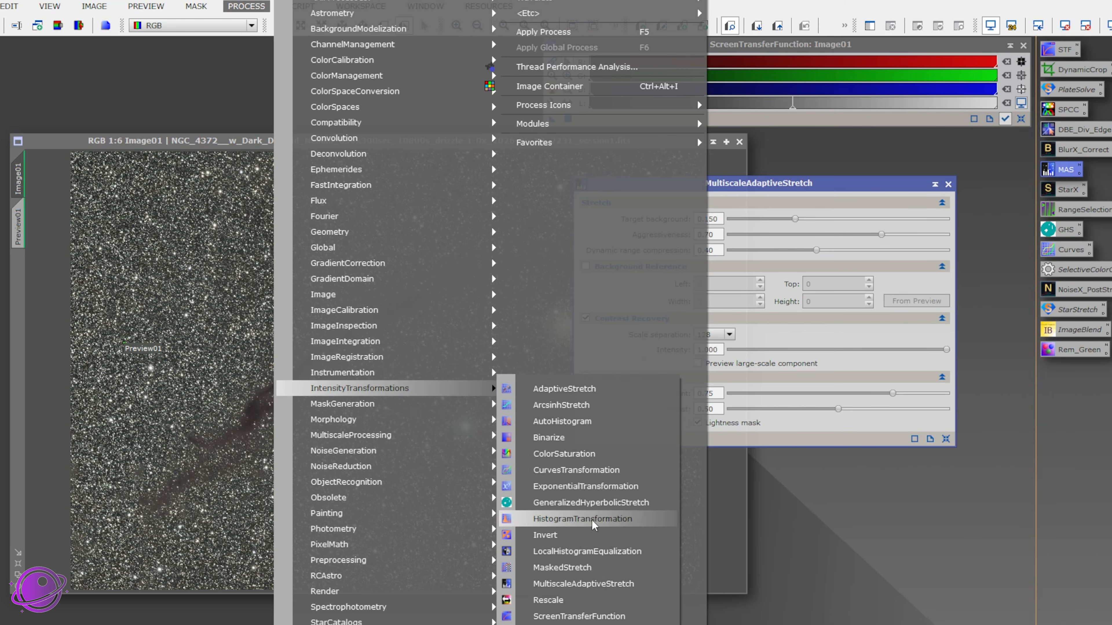
{"action": "left_click", "coordinate": [597, 585]}
{"action": "left_click_drag", "start_coordinate": [759, 181], "coordinate": [799, 179]}
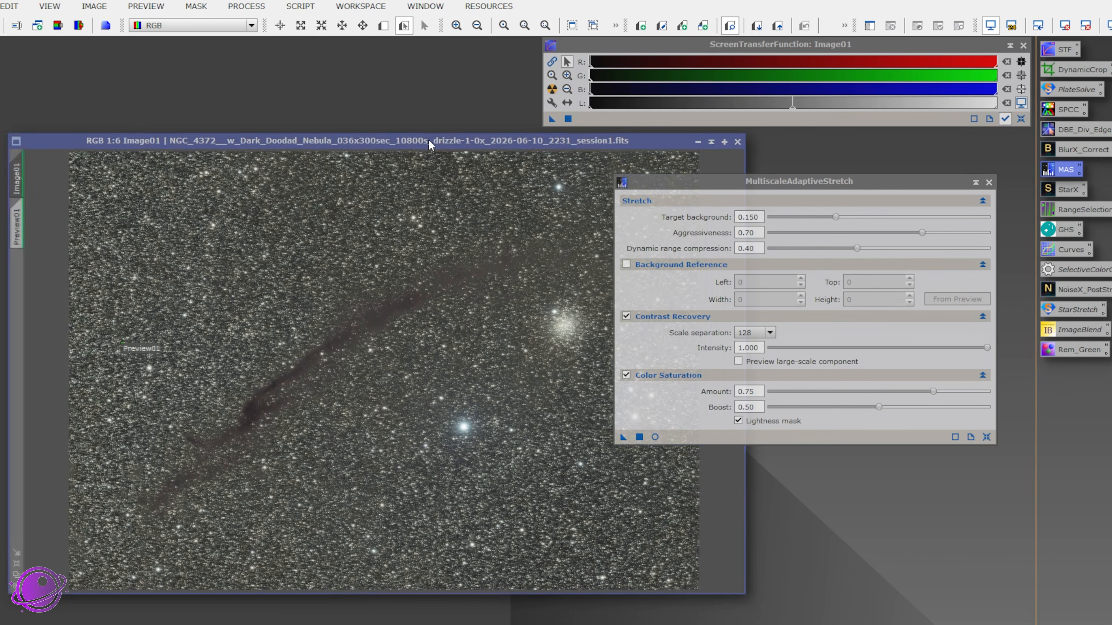
Step: Reset the screen stretch of Image01 to linear and start the real-time preview of MultiscaleAdaptiveStretch
{"action": "left_click_drag", "start_coordinate": [368, 146], "coordinate": [332, 140]}
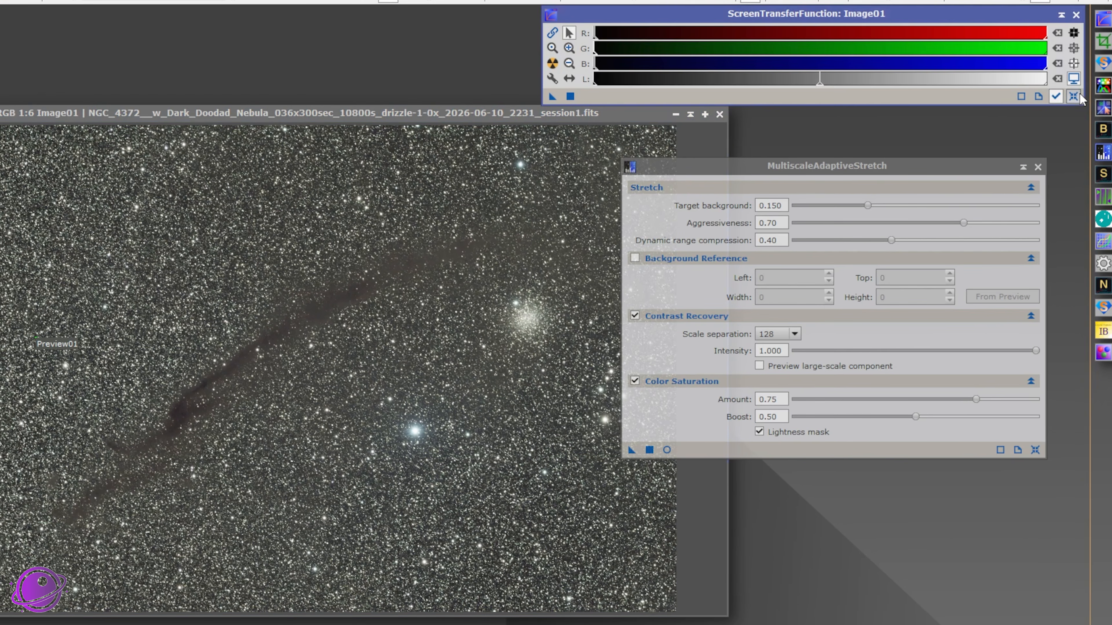
{"action": "left_click", "coordinate": [1077, 96]}
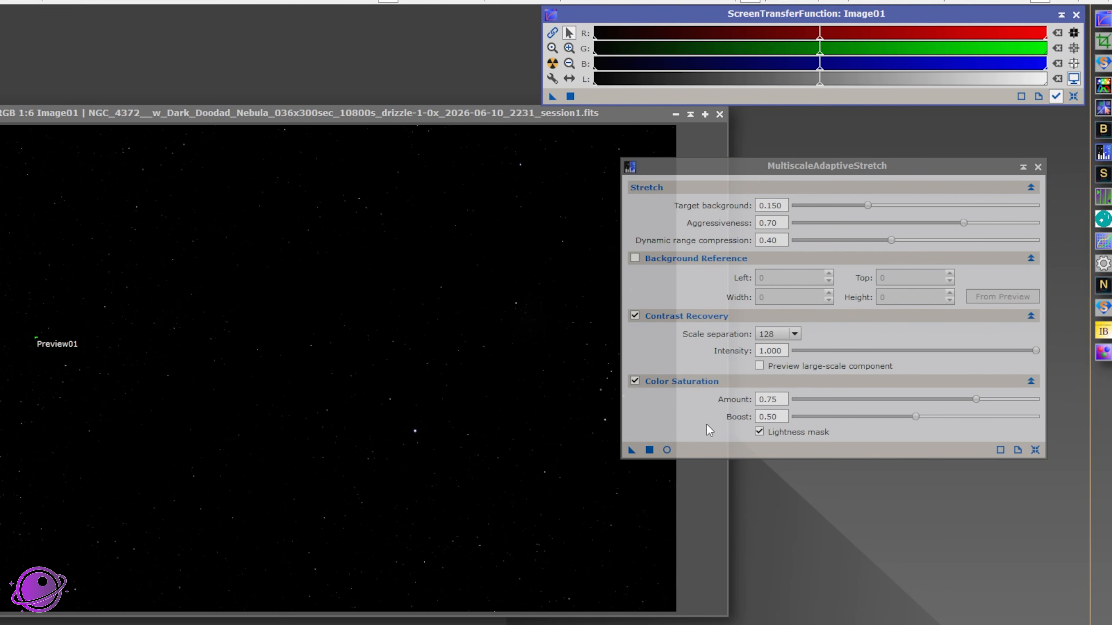
{"action": "left_click", "coordinate": [666, 449]}
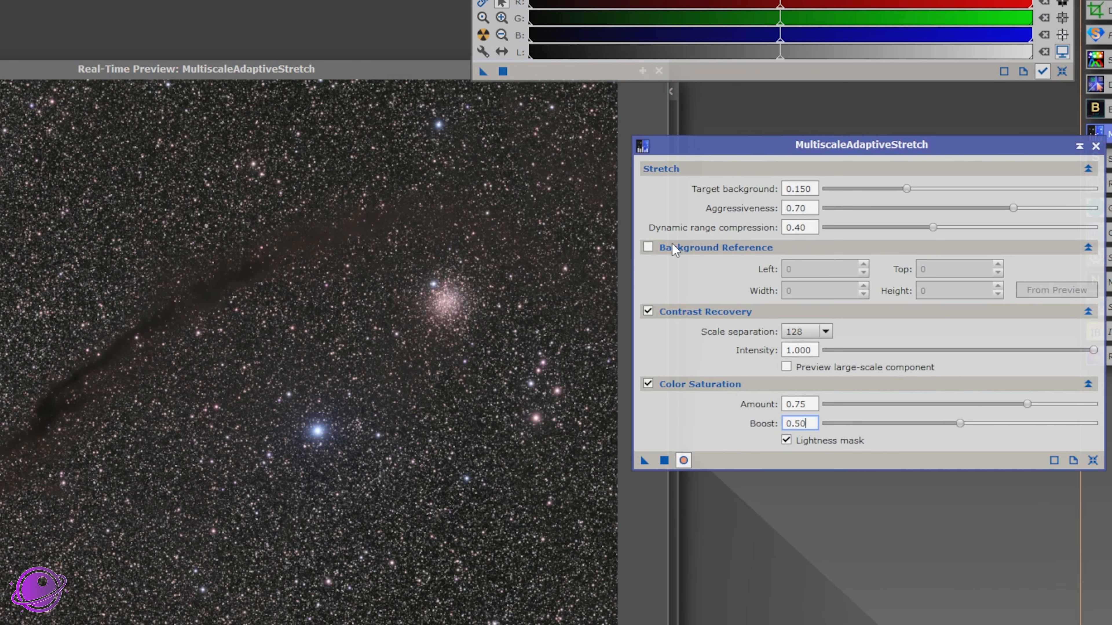
Step: Enable Background Reference and take its region from Preview01 of Image01
{"action": "left_click", "coordinate": [595, 256]}
{"action": "left_click", "coordinate": [1041, 292]}
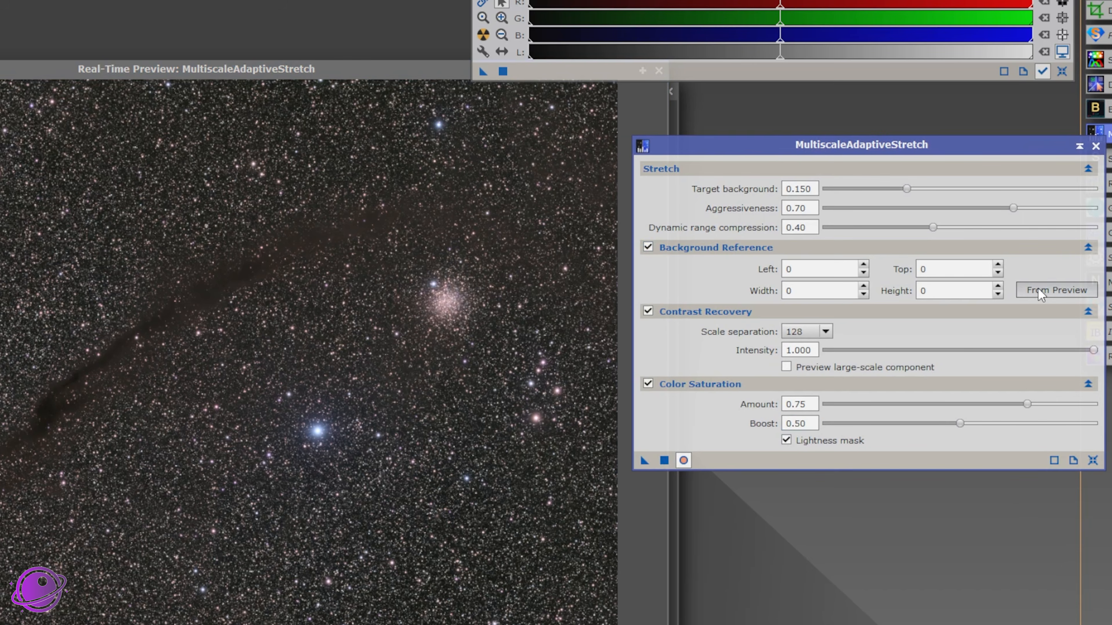
{"action": "left_click", "coordinate": [455, 311]}
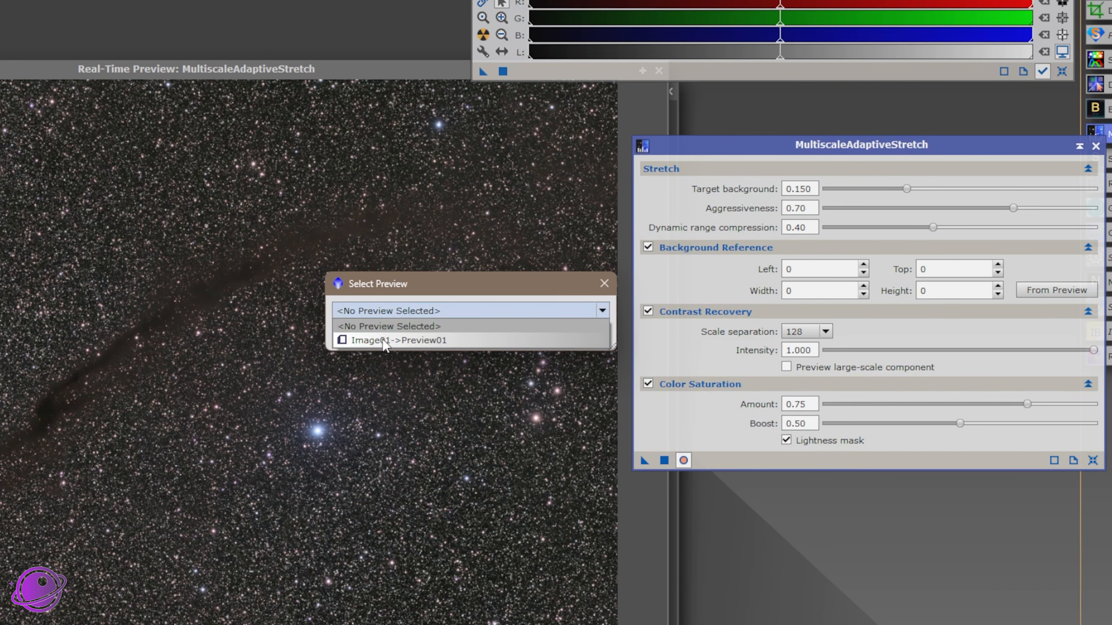
{"action": "left_click", "coordinate": [407, 337]}
{"action": "left_click", "coordinate": [494, 333]}
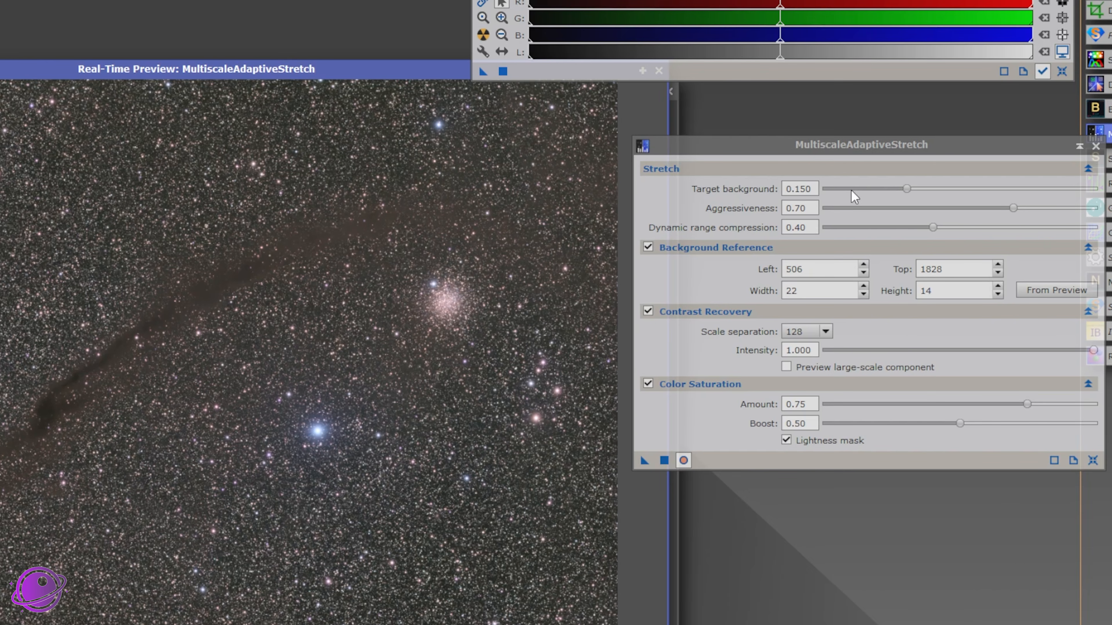
Step: Set the stretch to target background 0.187, aggressiveness 0.24 and dynamic range compression 0.57
{"action": "left_click_drag", "start_coordinate": [911, 189], "coordinate": [924, 190]}
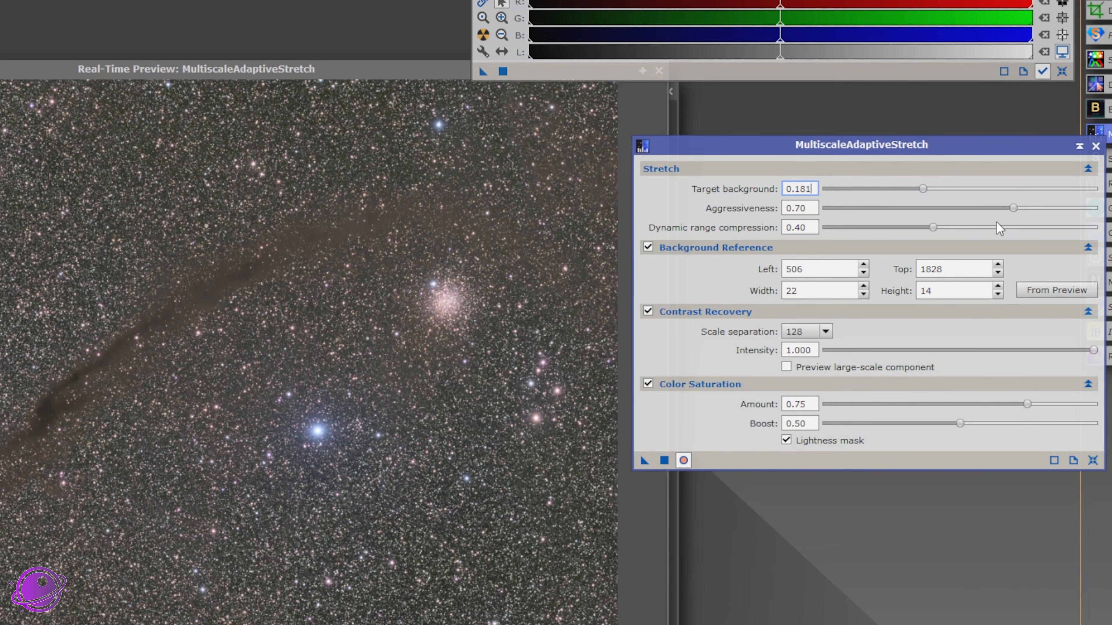
{"action": "left_click_drag", "start_coordinate": [1013, 208], "coordinate": [926, 188]}
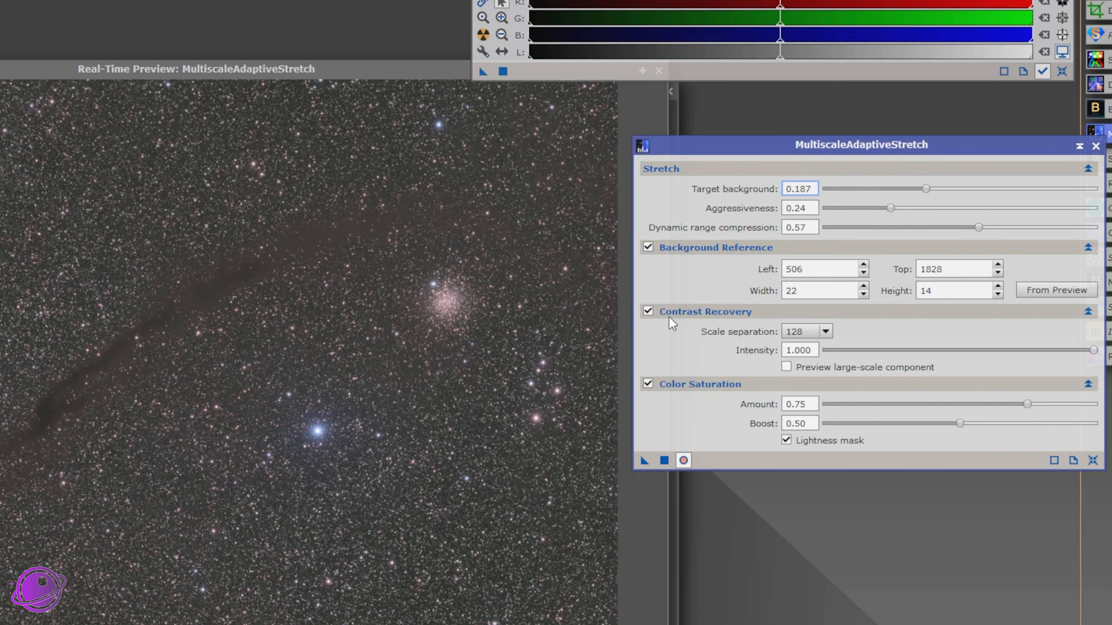
Step: Compare the large-scale component preview at scale separations 256, 384 and 1024, return to 256 and turn that preview off
{"action": "left_click", "coordinate": [786, 367]}
{"action": "left_click", "coordinate": [803, 335]}
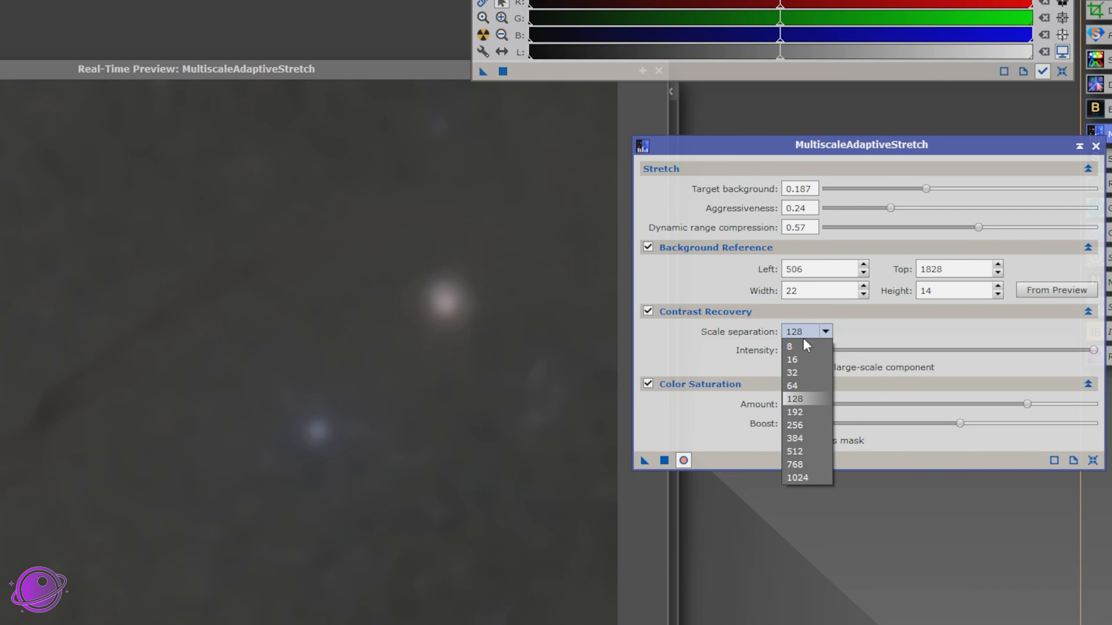
{"action": "left_click", "coordinate": [794, 434]}
{"action": "left_click", "coordinate": [820, 333]}
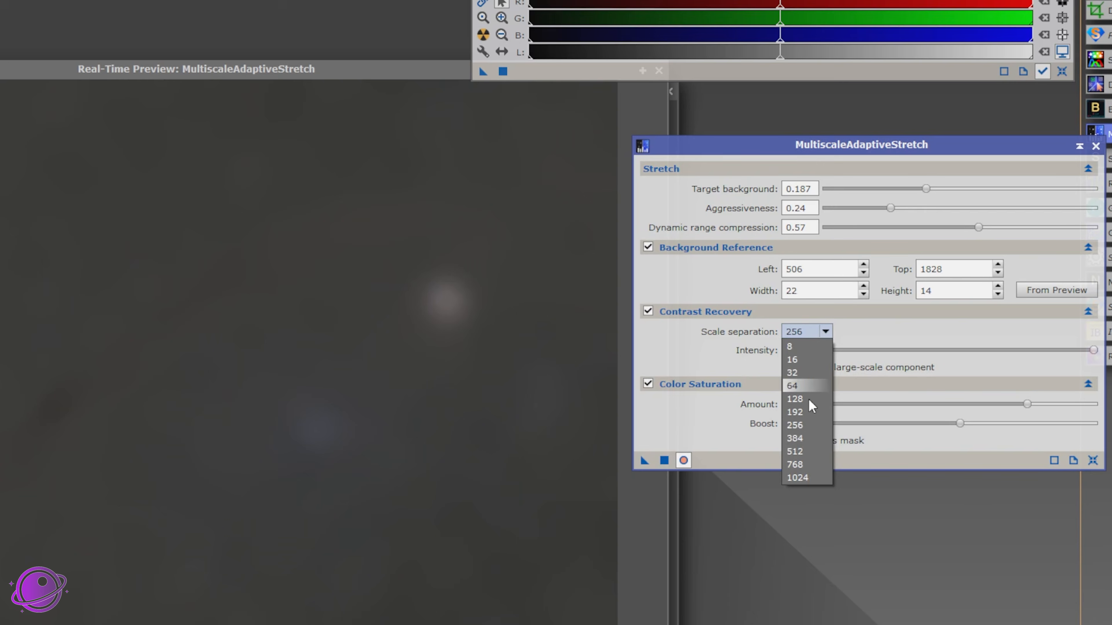
{"action": "left_click", "coordinate": [801, 443]}
{"action": "left_click", "coordinate": [823, 332]}
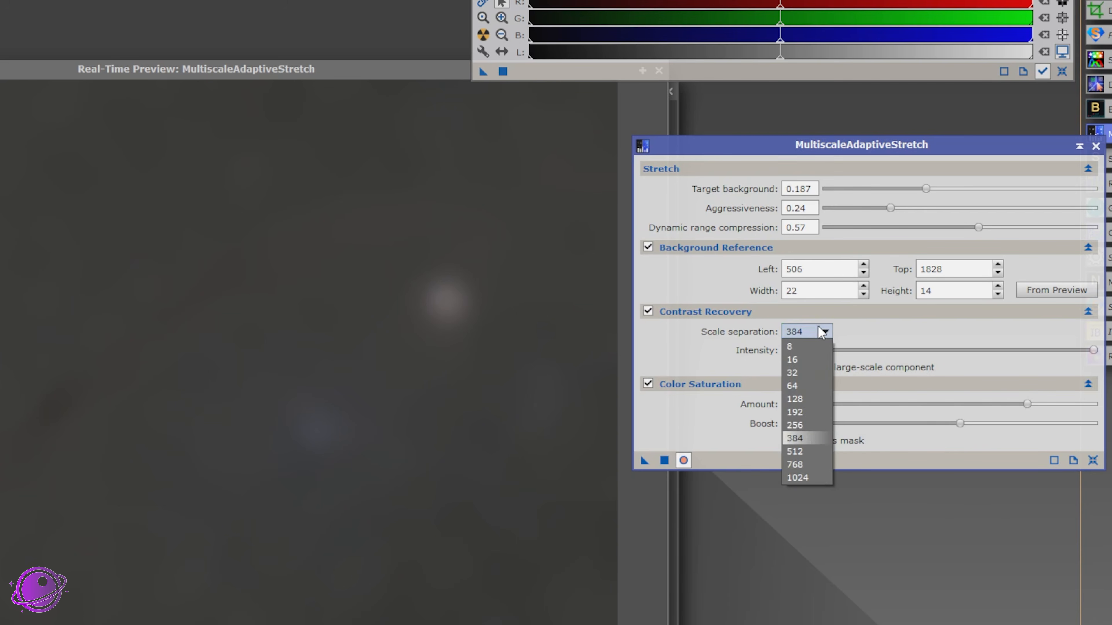
{"action": "left_click", "coordinate": [810, 478]}
{"action": "left_click", "coordinate": [804, 331]}
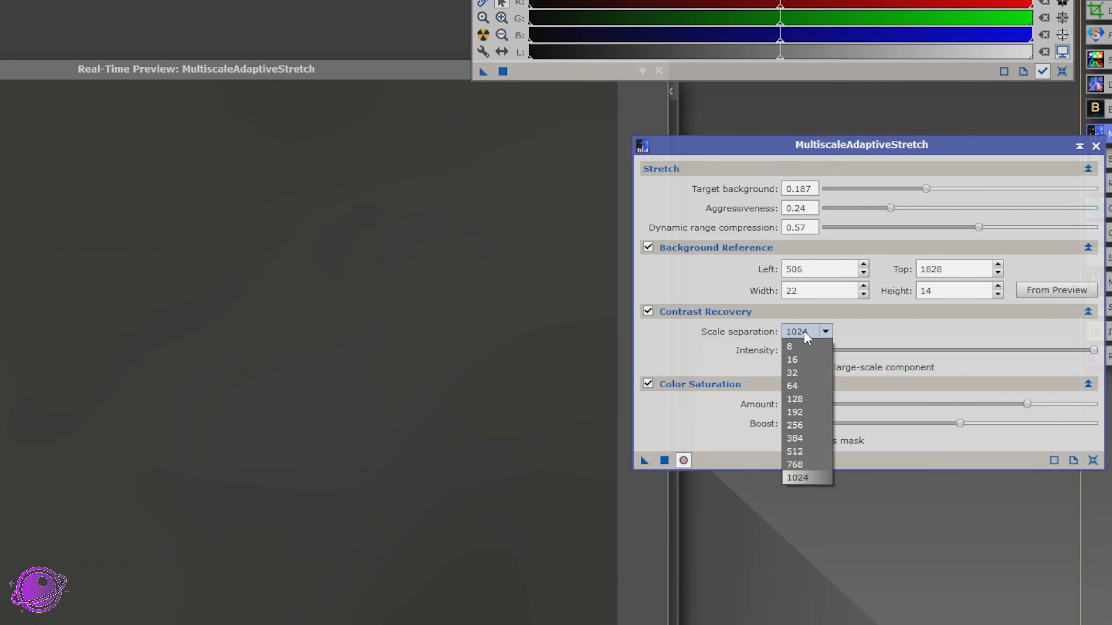
{"action": "left_click", "coordinate": [794, 434]}
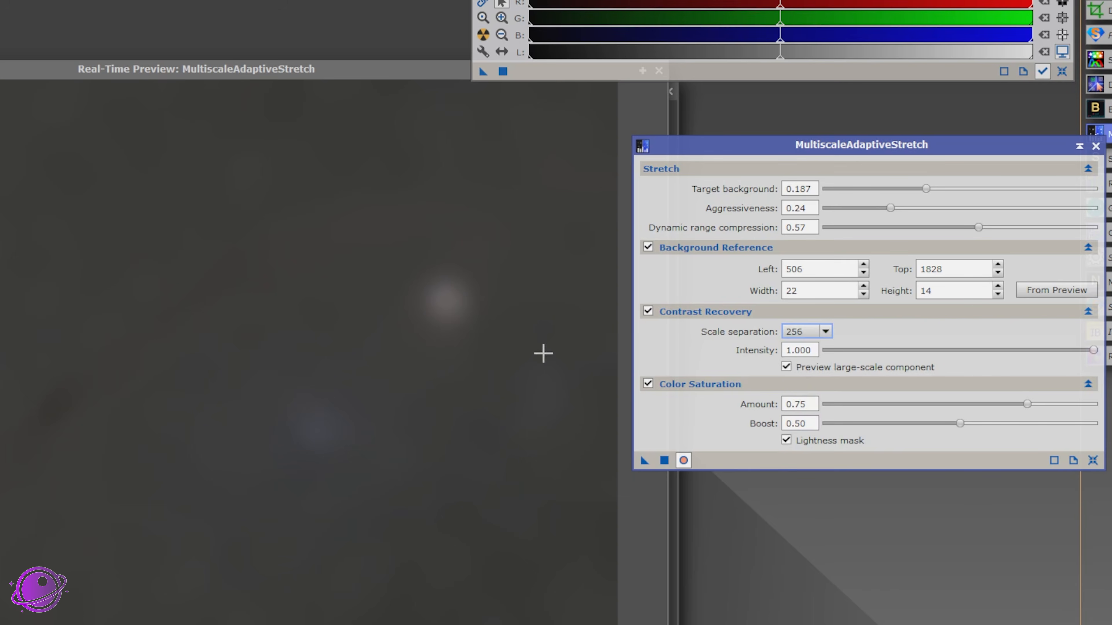
{"action": "left_click", "coordinate": [786, 367]}
Step: Compare the stretch with and without Contrast Recovery, try scale separations 1024 and 384, and set it to 768
{"action": "left_click", "coordinate": [648, 312]}
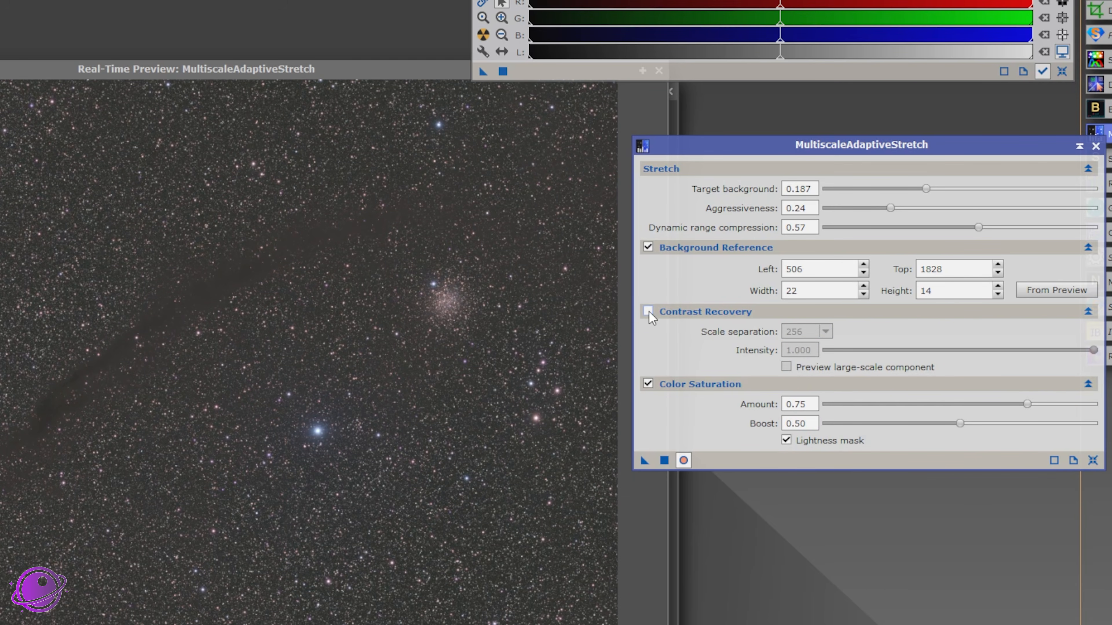
{"action": "left_click", "coordinate": [648, 312]}
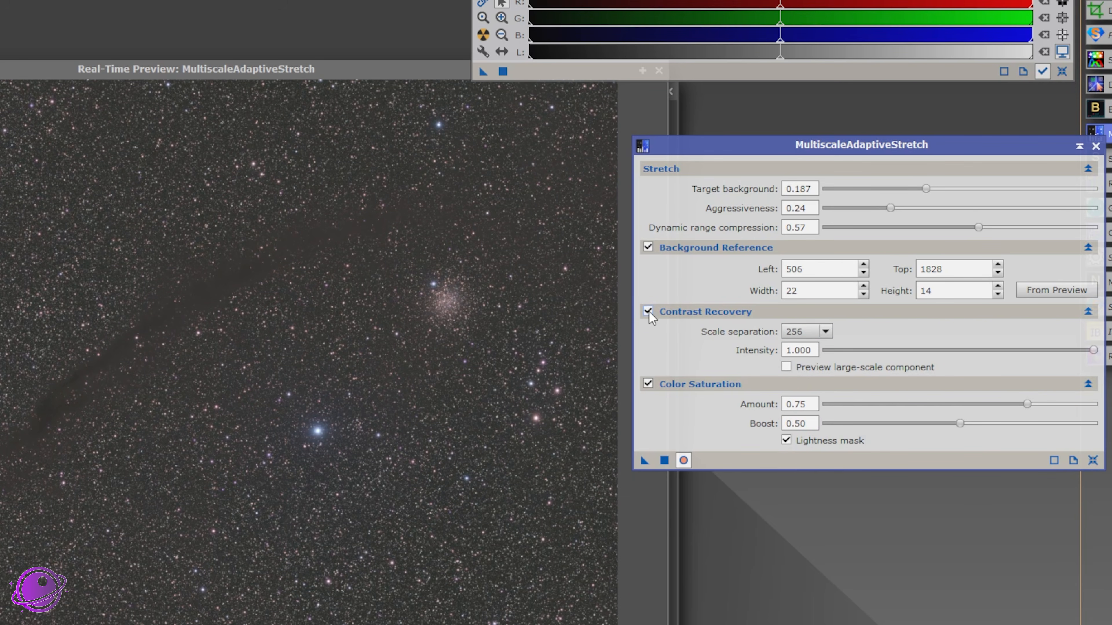
{"action": "left_click", "coordinate": [826, 332]}
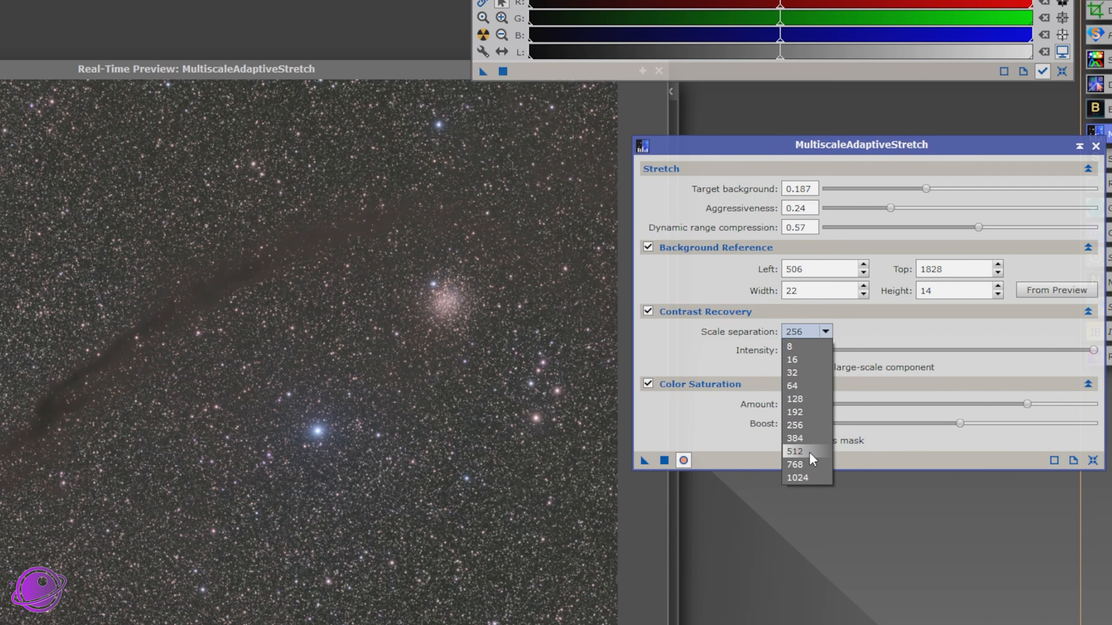
{"action": "left_click", "coordinate": [799, 476]}
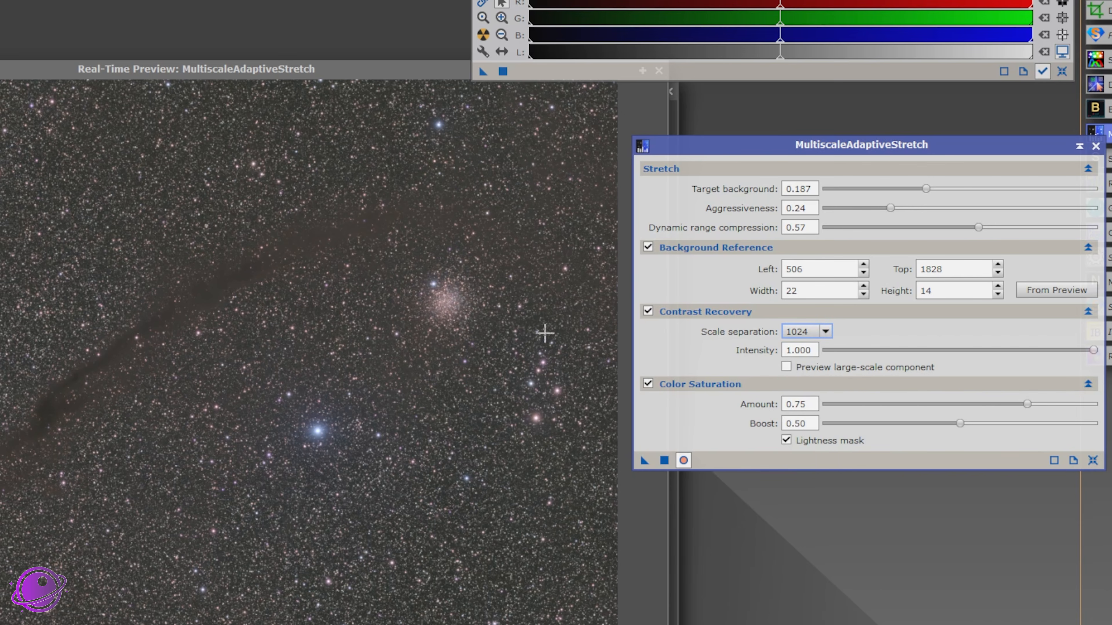
{"action": "left_click", "coordinate": [826, 332]}
{"action": "left_click", "coordinate": [812, 441]}
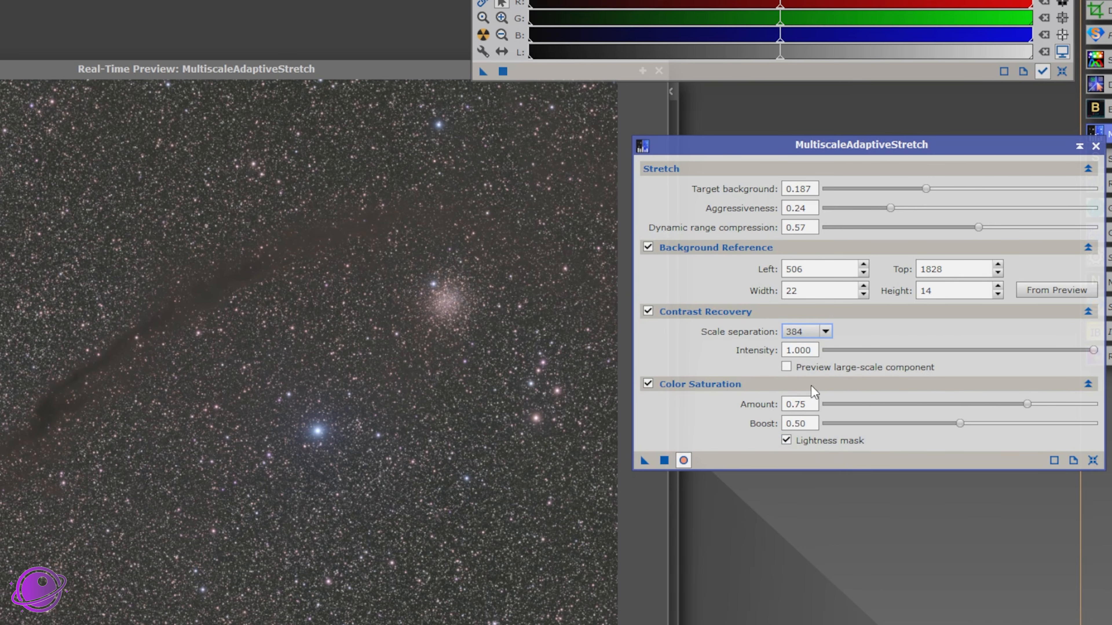
{"action": "left_click", "coordinate": [815, 337]}
{"action": "left_click", "coordinate": [795, 465]}
Step: Compare the stretch without Color Saturation, re-enable it and set the amount to 0.25 and the boost to 0.26
{"action": "left_click", "coordinate": [647, 384]}
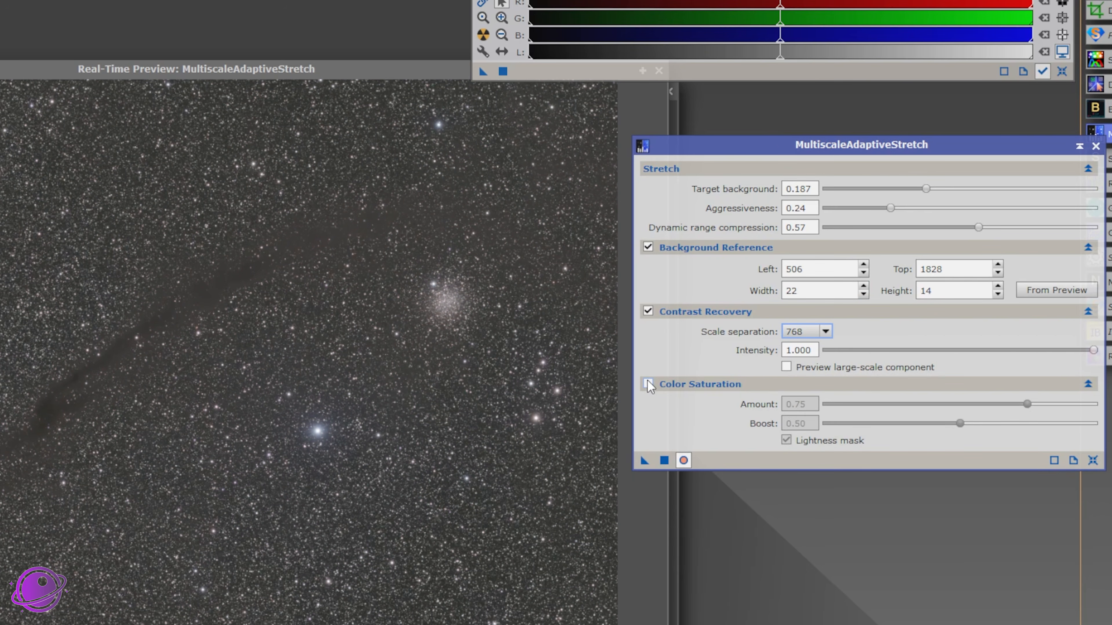
{"action": "left_click", "coordinate": [647, 384]}
{"action": "left_click_drag", "start_coordinate": [1027, 405], "coordinate": [894, 404]}
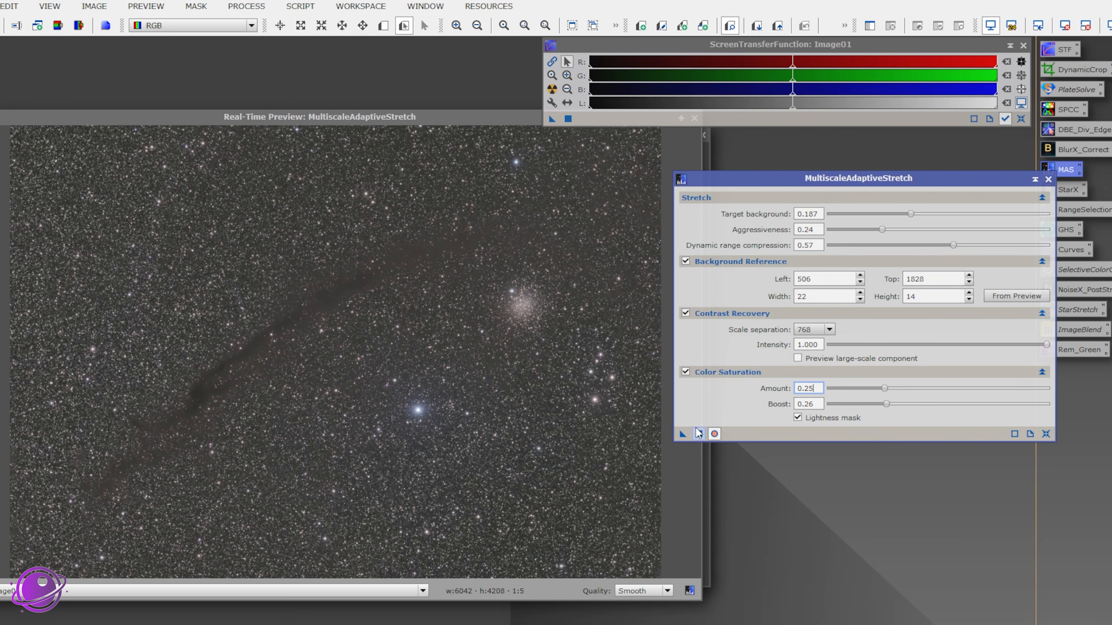
Step: Apply the MultiscaleAdaptiveStretch to Image01 and close both the process dialog and the real-time preview
{"action": "left_click", "coordinate": [698, 434]}
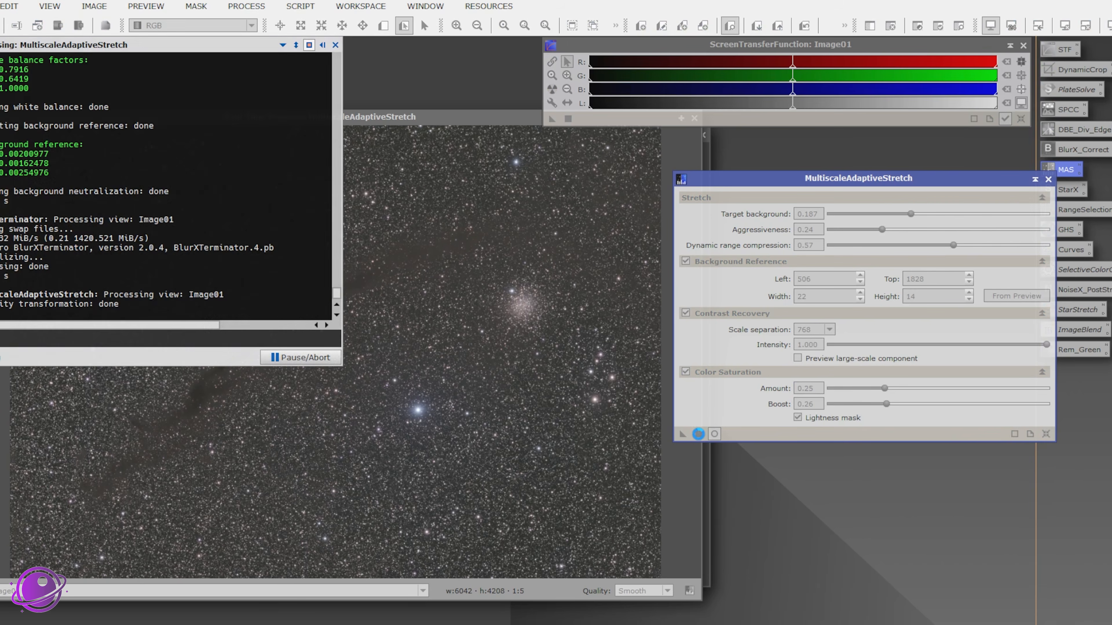
{"action": "left_click", "coordinate": [1048, 179]}
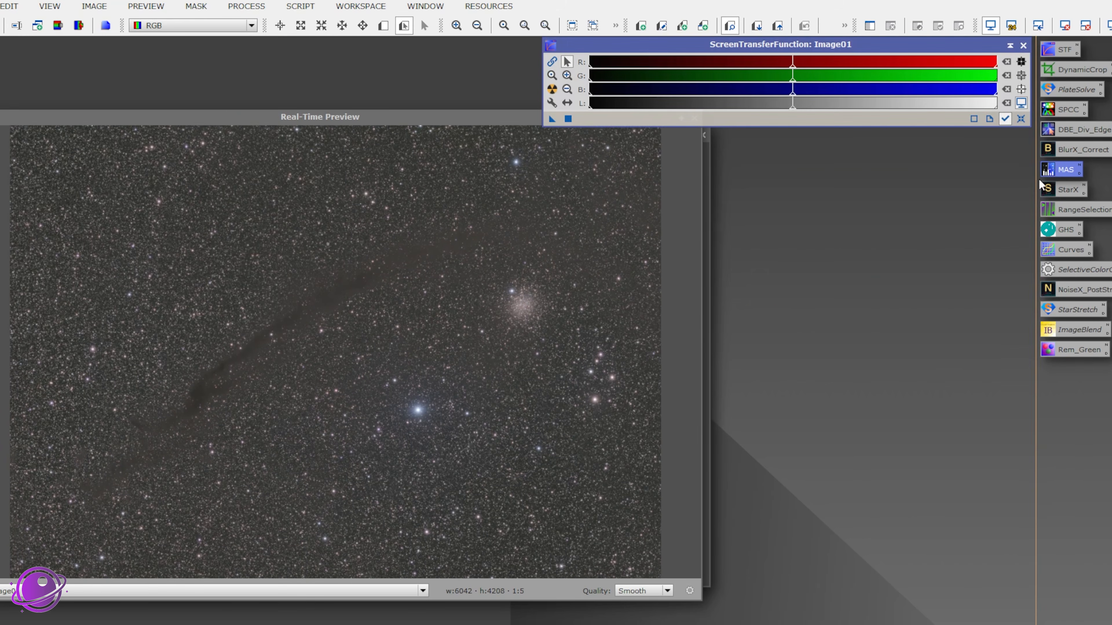
{"action": "left_click_drag", "start_coordinate": [501, 119], "coordinate": [507, 192]}
{"action": "left_click", "coordinate": [702, 192]}
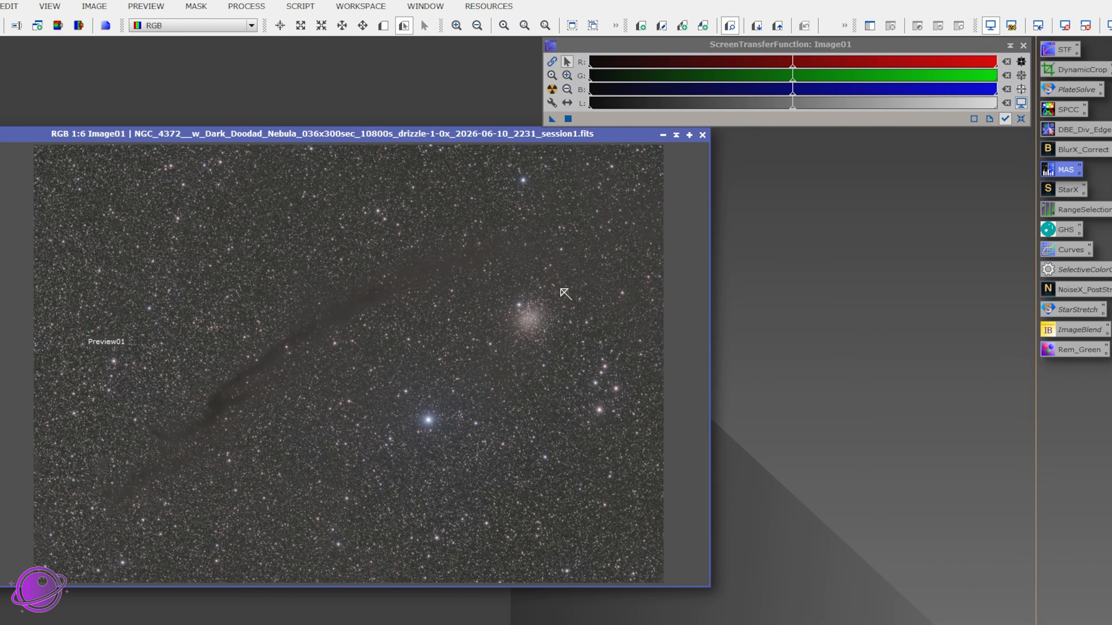
Step: Examine the stretched globular cluster at 1:2 and 1:3 and the whole field with the dark nebula at 1:6
{"action": "scroll", "coordinate": [469, 335], "scroll_direction": "up", "scroll_amount": 3}
{"action": "scroll", "coordinate": [568, 325], "scroll_direction": "down", "scroll_amount": 3}
{"action": "scroll", "coordinate": [553, 311], "scroll_direction": "up", "scroll_amount": 7}
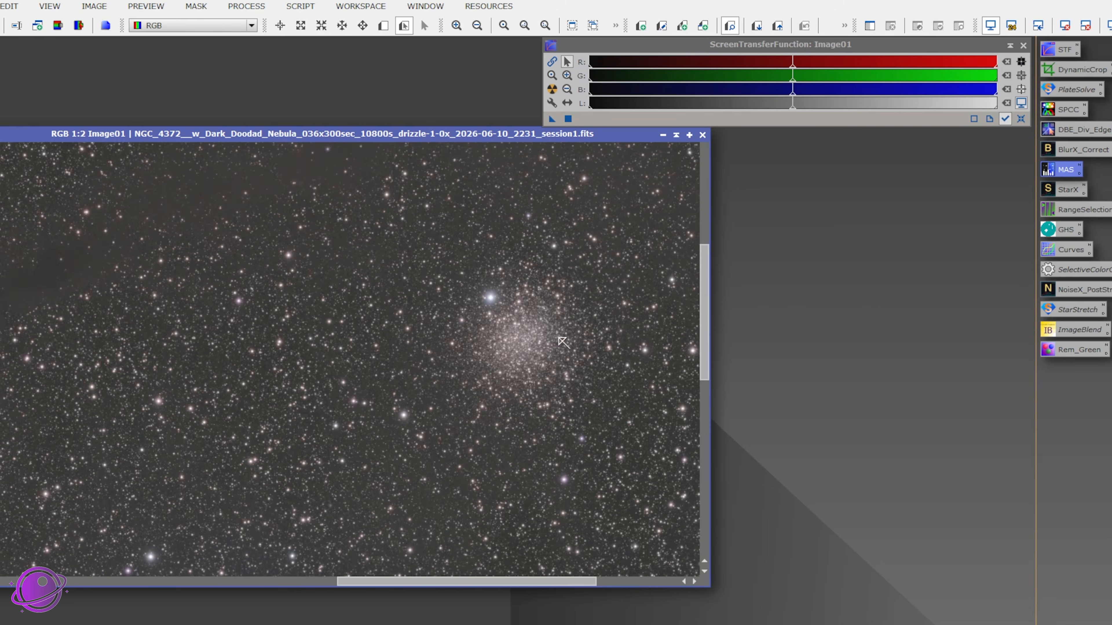
{"action": "scroll", "coordinate": [566, 365], "scroll_direction": "down", "scroll_amount": 6}
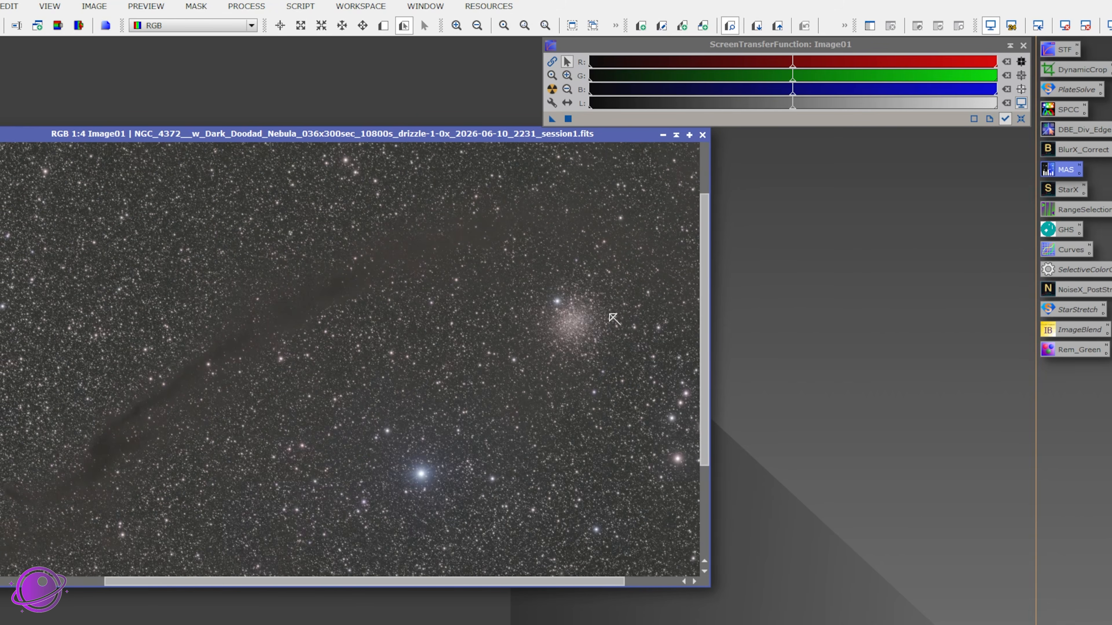
{"action": "scroll", "coordinate": [617, 318], "scroll_direction": "down", "scroll_amount": 1}
{"action": "scroll", "coordinate": [621, 308], "scroll_direction": "down", "scroll_amount": 1}
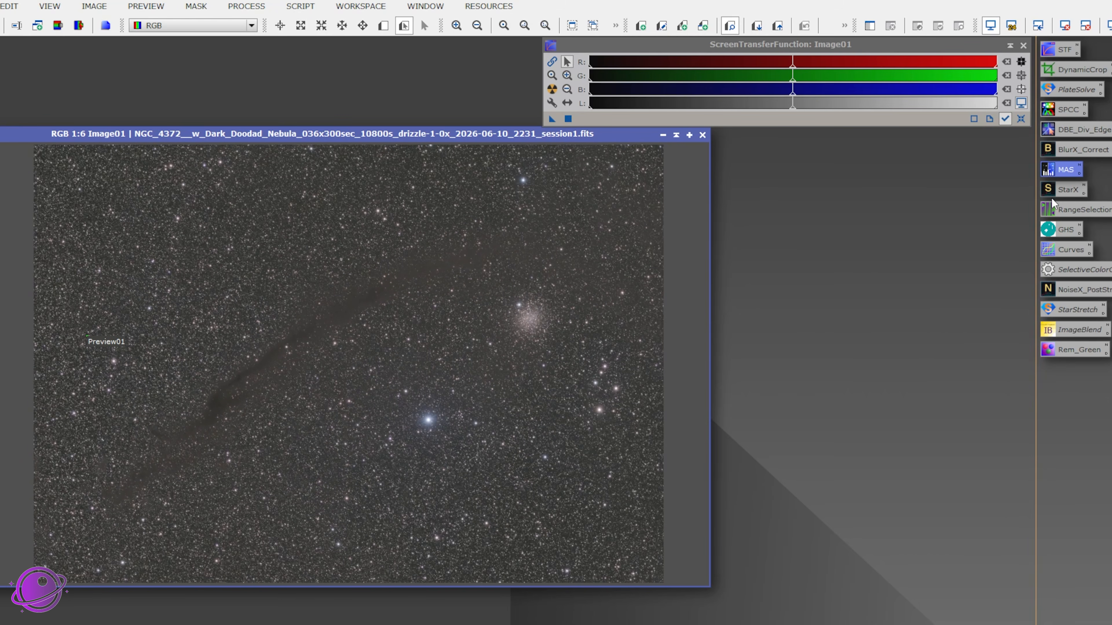
{"action": "scroll", "coordinate": [547, 294], "scroll_direction": "up", "scroll_amount": 3}
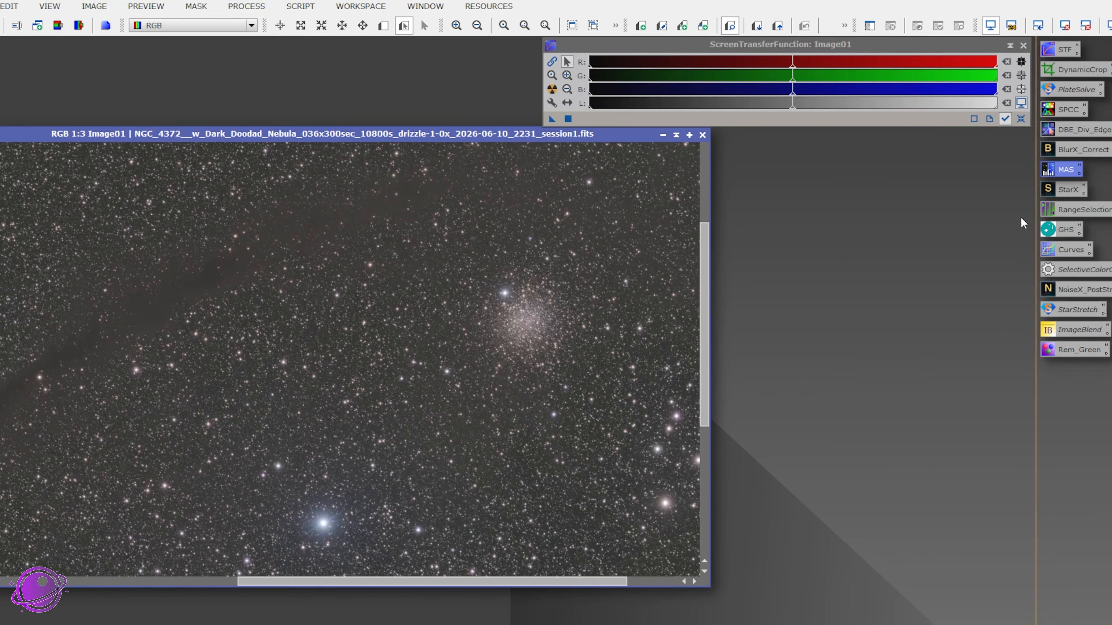
Step: Run the saved StarX process on Image01 with Generate Star Image enabled and Unscreen Stars off, and close StarXTerminator
{"action": "double_click", "coordinate": [1068, 189]}
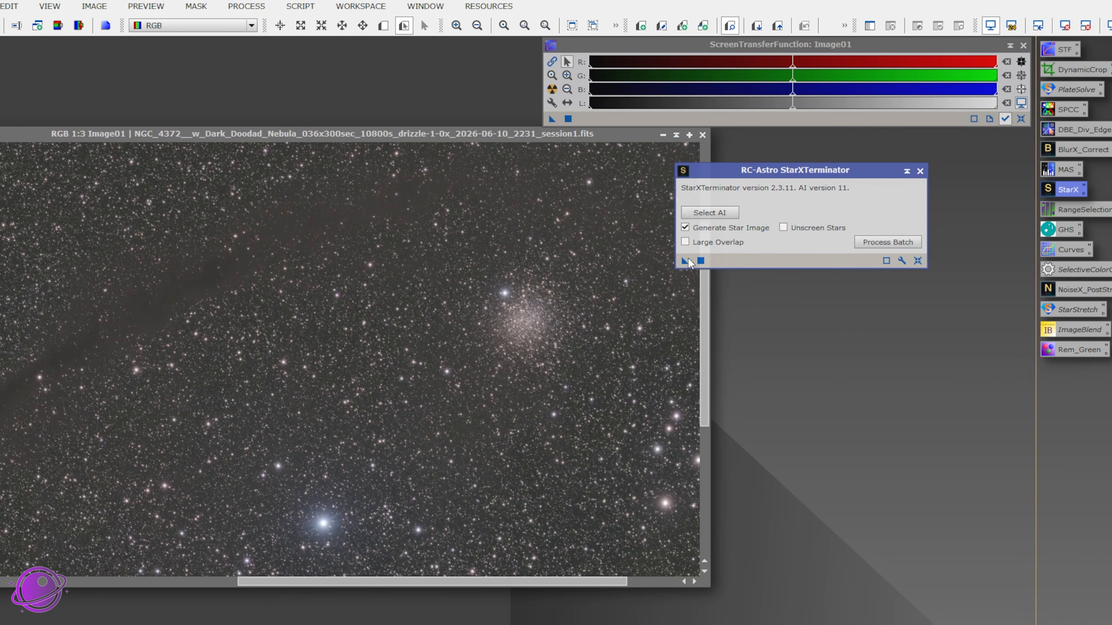
{"action": "left_click_drag", "start_coordinate": [685, 261], "coordinate": [397, 302]}
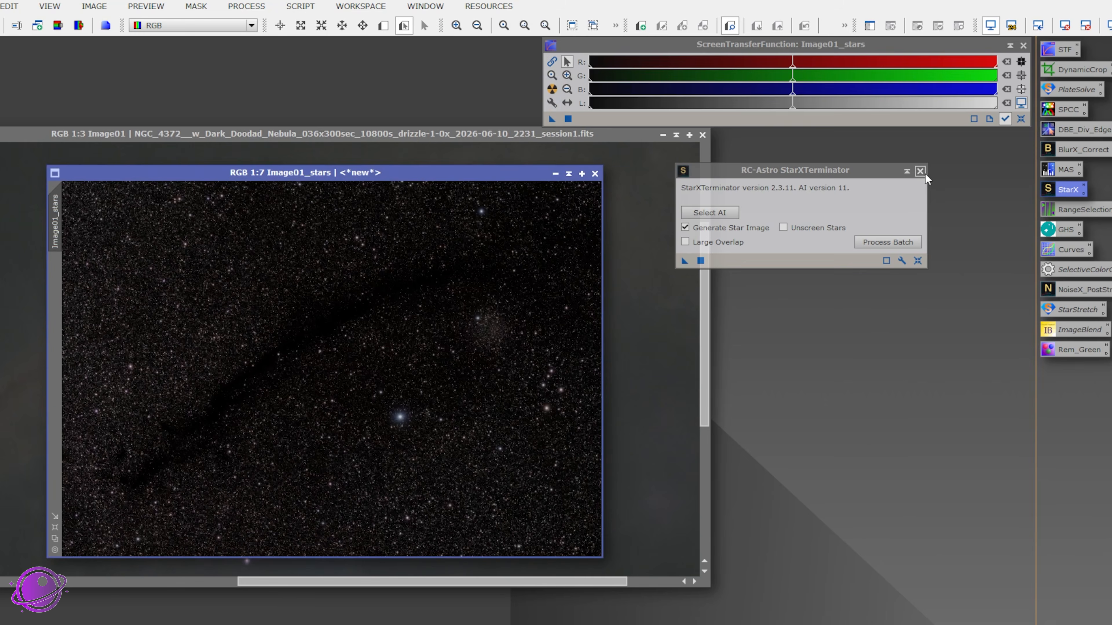
{"action": "left_click", "coordinate": [921, 171]}
Step: Inspect the extracted star image around the globular cluster at 1:1 and minimize the Image01_stars window
{"action": "left_click", "coordinate": [525, 280]}
{"action": "scroll", "coordinate": [504, 347], "scroll_direction": "up", "scroll_amount": 2}
{"action": "scroll", "coordinate": [511, 324], "scroll_direction": "down", "scroll_amount": 8}
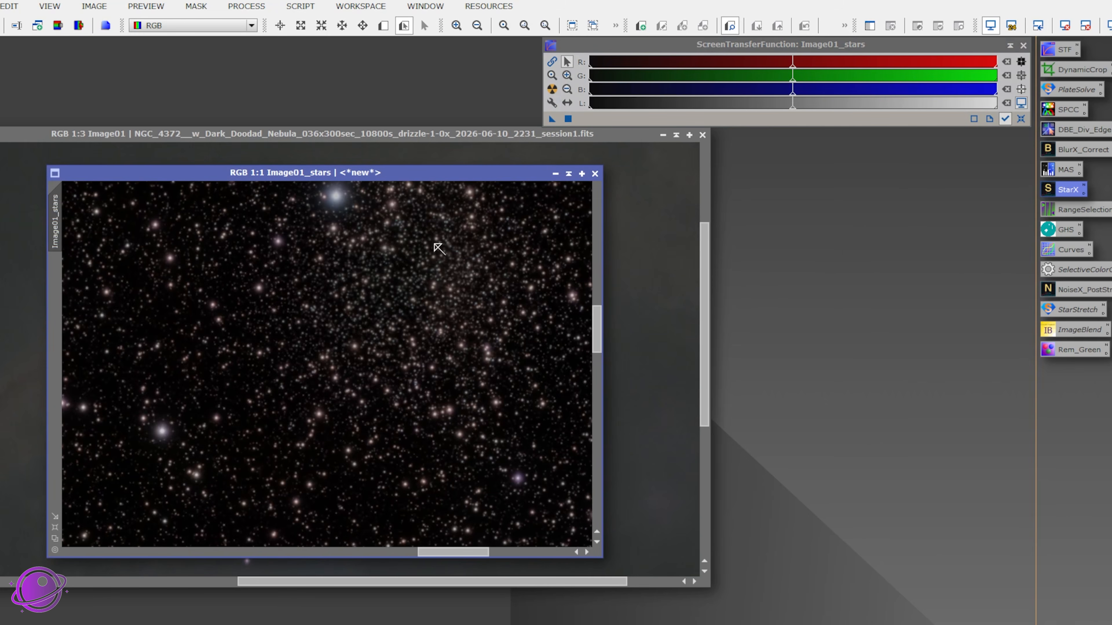
{"action": "scroll", "coordinate": [436, 245], "scroll_direction": "up", "scroll_amount": 3}
{"action": "left_click", "coordinate": [555, 174]}
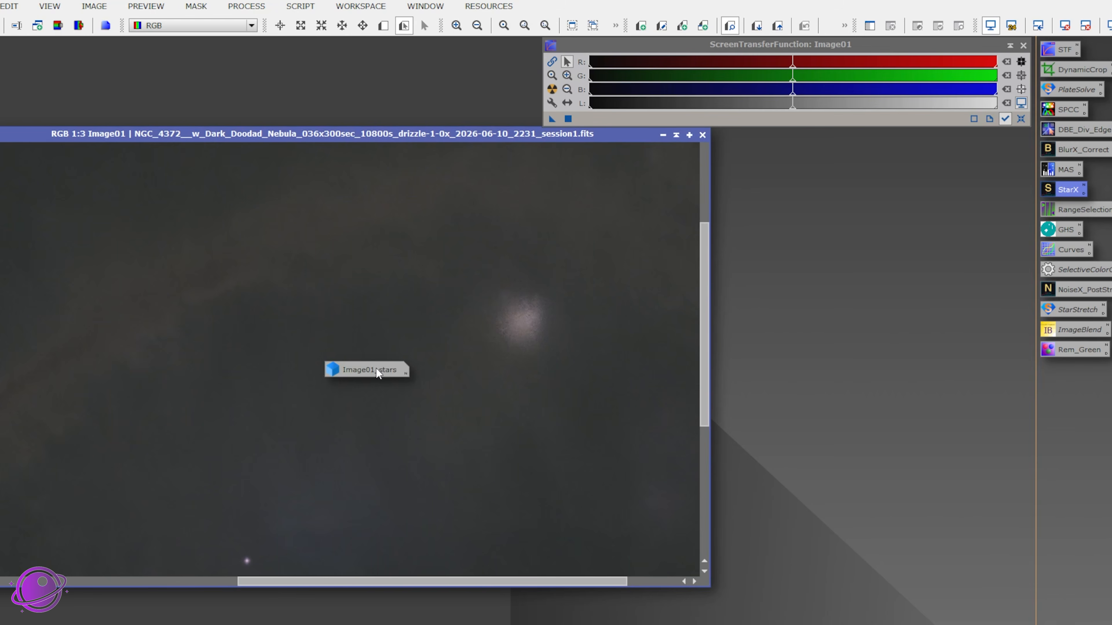
Step: Move the minimized Image01_stars clear of the image and examine the starless cluster core, leftover star residue and dark nebula at several zoom levels
{"action": "left_click_drag", "start_coordinate": [376, 367], "coordinate": [87, 56]}
{"action": "scroll", "coordinate": [559, 357], "scroll_direction": "up", "scroll_amount": 3}
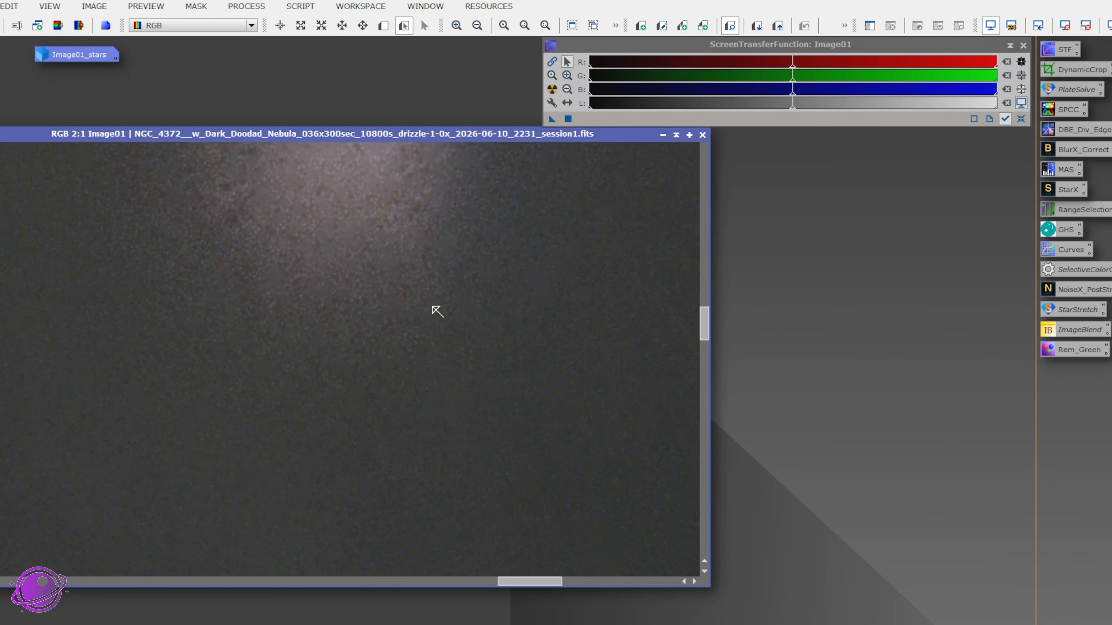
{"action": "scroll", "coordinate": [433, 306], "scroll_direction": "down", "scroll_amount": 5}
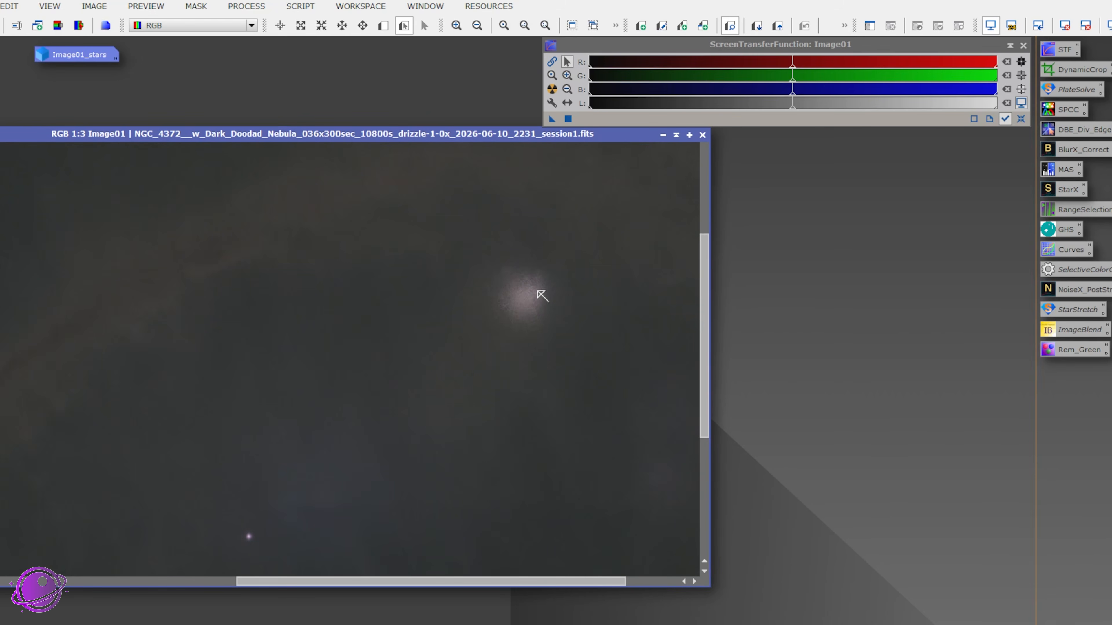
{"action": "scroll", "coordinate": [534, 298], "scroll_direction": "up", "scroll_amount": 3}
{"action": "scroll", "coordinate": [523, 333], "scroll_direction": "down", "scroll_amount": 3}
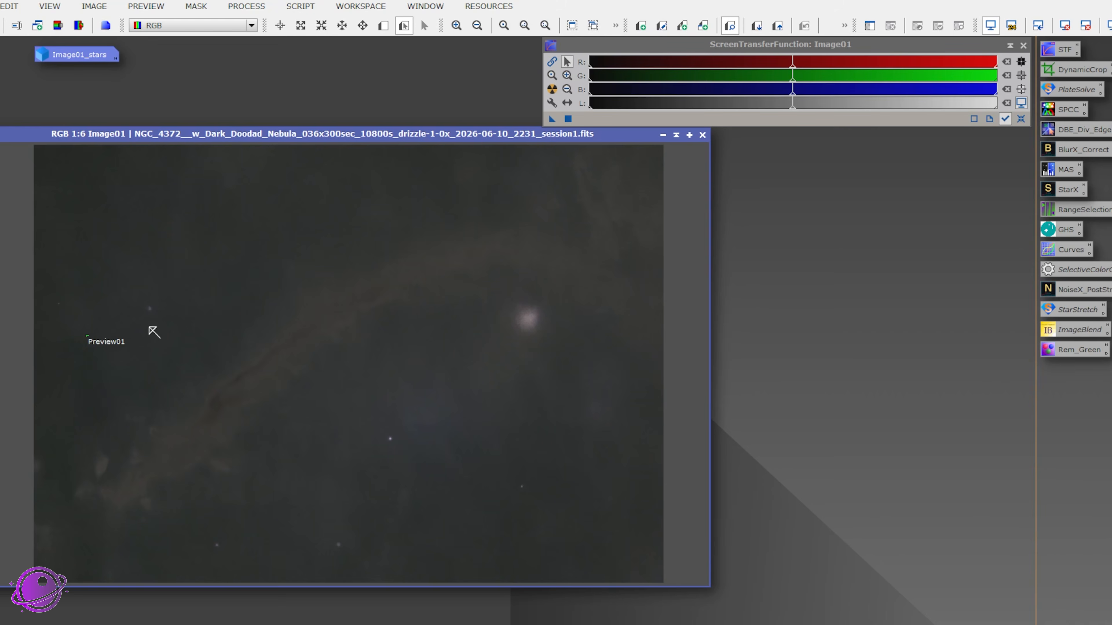
{"action": "scroll", "coordinate": [127, 309], "scroll_direction": "up", "scroll_amount": 3}
{"action": "scroll", "coordinate": [461, 432], "scroll_direction": "down", "scroll_amount": 3}
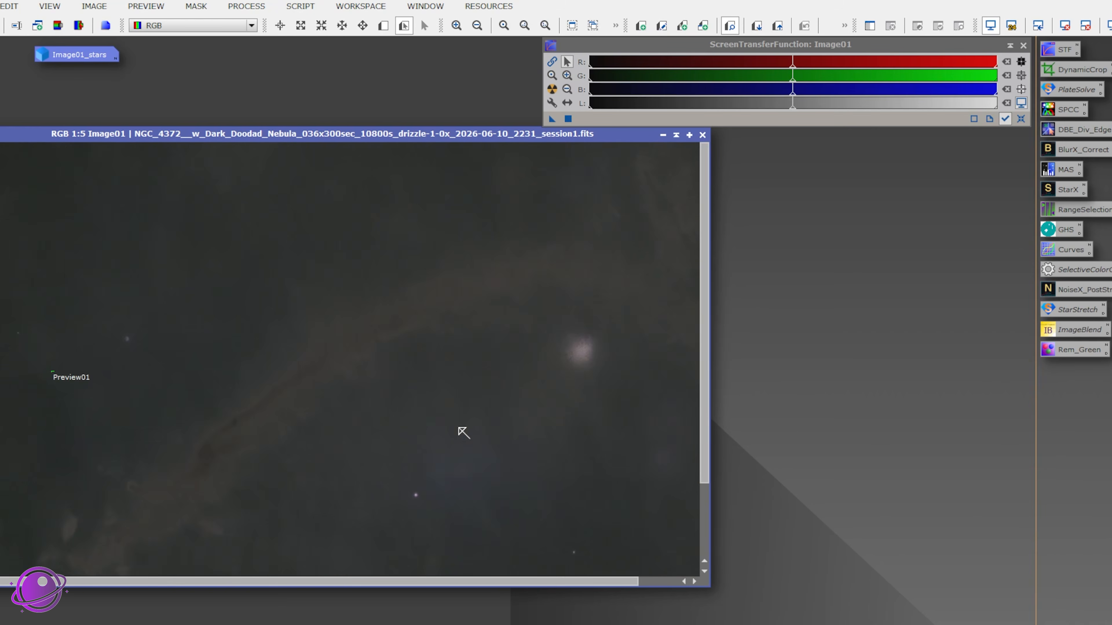
{"action": "scroll", "coordinate": [355, 478], "scroll_direction": "down", "scroll_amount": 1}
{"action": "scroll", "coordinate": [355, 478], "scroll_direction": "up", "scroll_amount": 3}
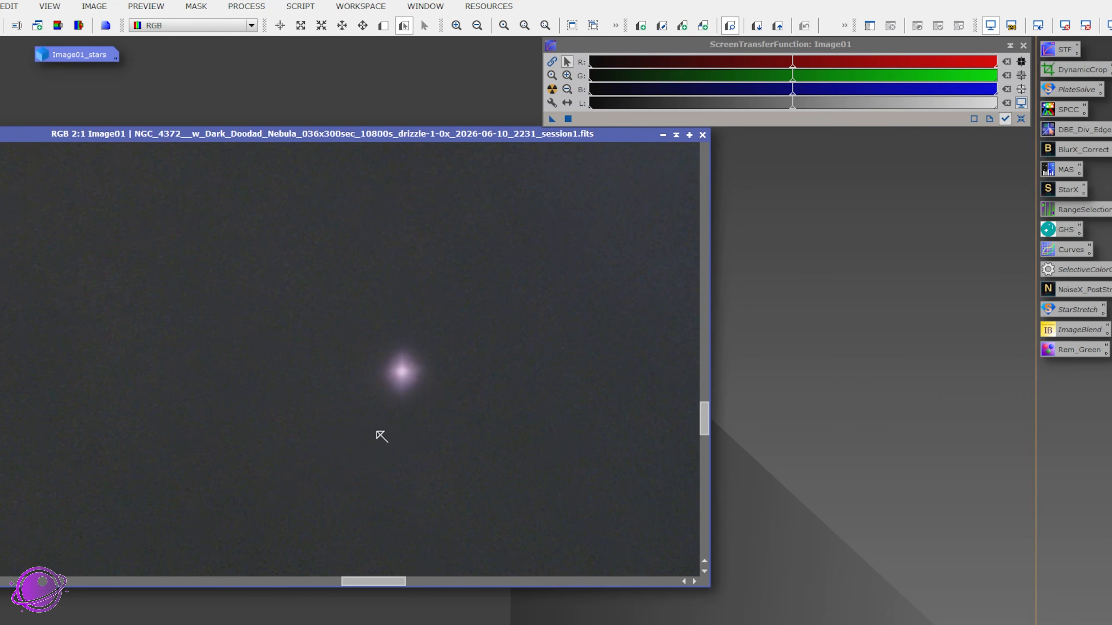
{"action": "scroll", "coordinate": [379, 434], "scroll_direction": "down", "scroll_amount": 5}
{"action": "scroll", "coordinate": [499, 363], "scroll_direction": "up", "scroll_amount": 6}
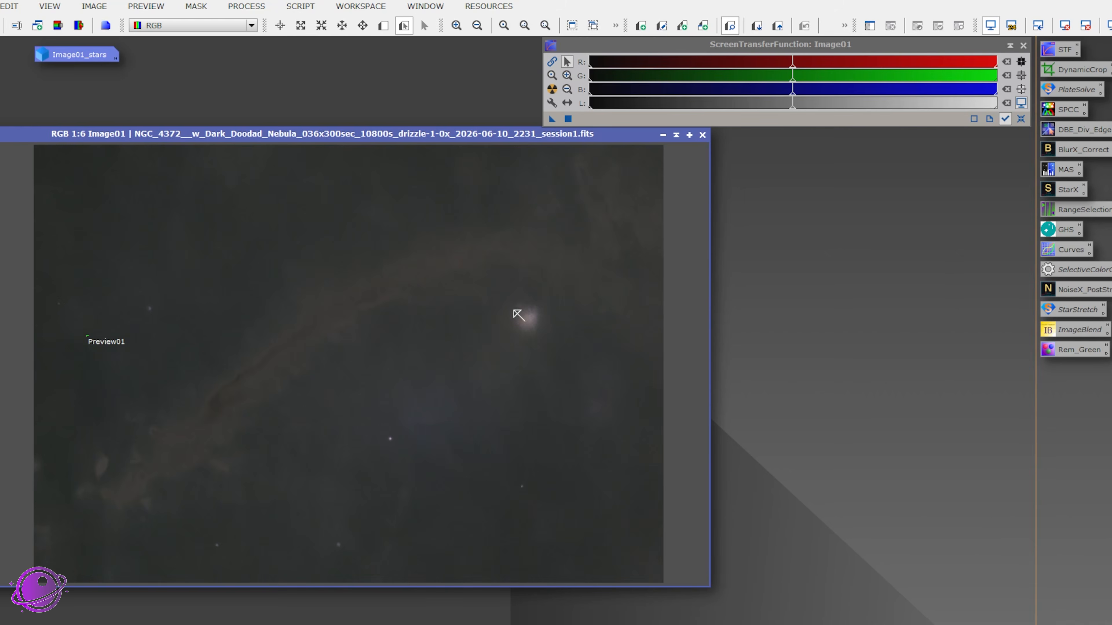
{"action": "scroll", "coordinate": [551, 343], "scroll_direction": "up", "scroll_amount": 2}
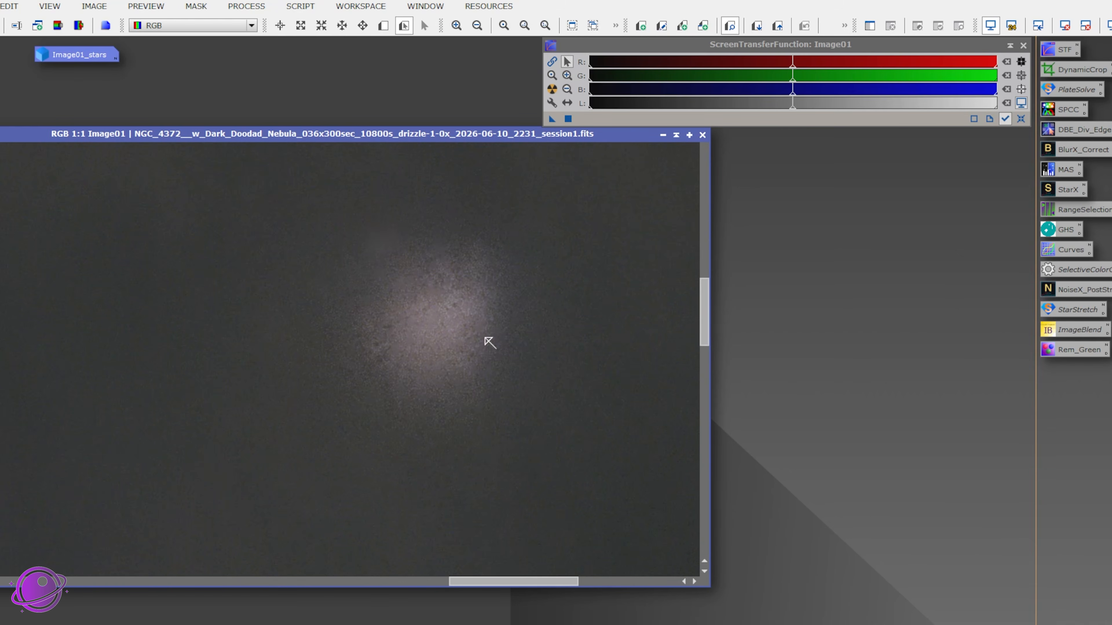
{"action": "scroll", "coordinate": [455, 351], "scroll_direction": "down", "scroll_amount": 3}
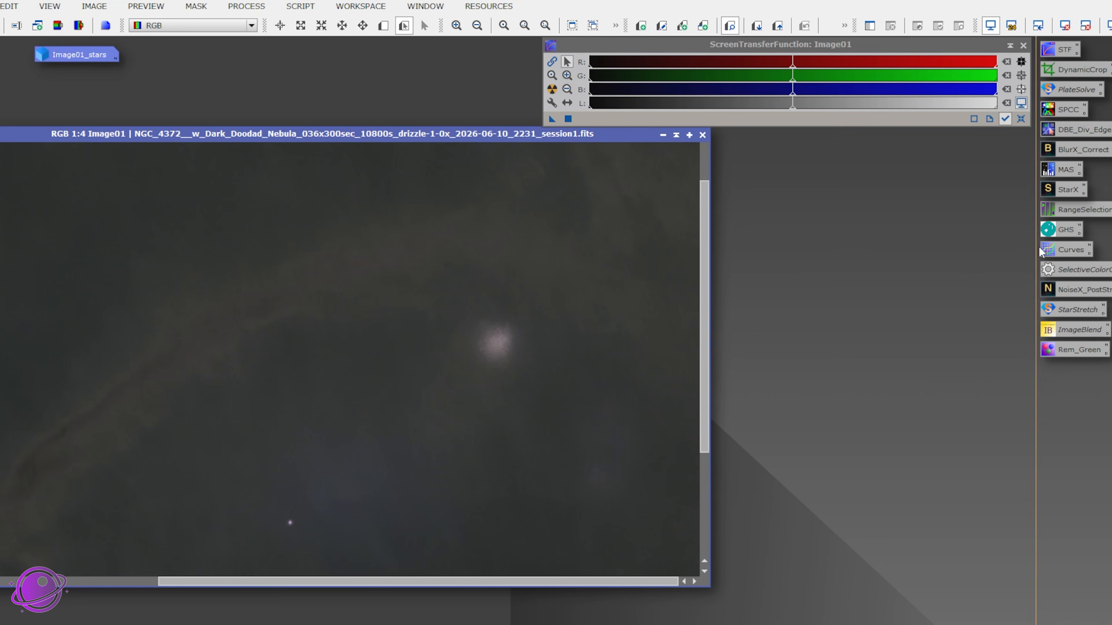
Step: Open the saved RangeSelection process, start its real-time preview and position the preview over the Image01 window
{"action": "double_click", "coordinate": [1064, 205]}
{"action": "left_click", "coordinate": [247, 6]}
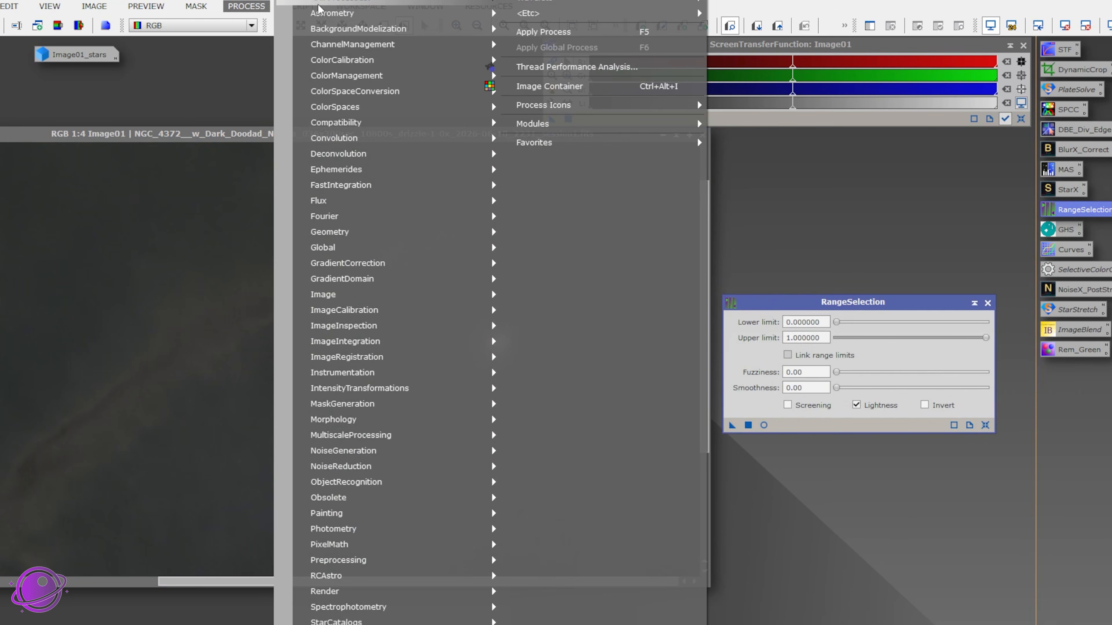
{"action": "mouse_move", "coordinate": [337, 4]}
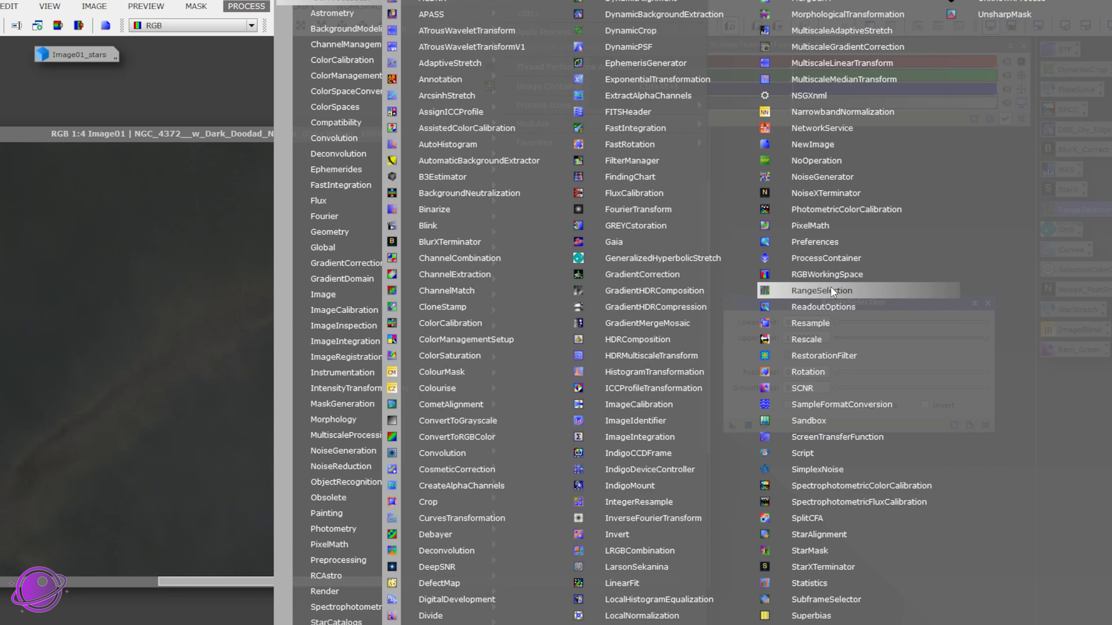
{"action": "mouse_move", "coordinate": [325, 403]}
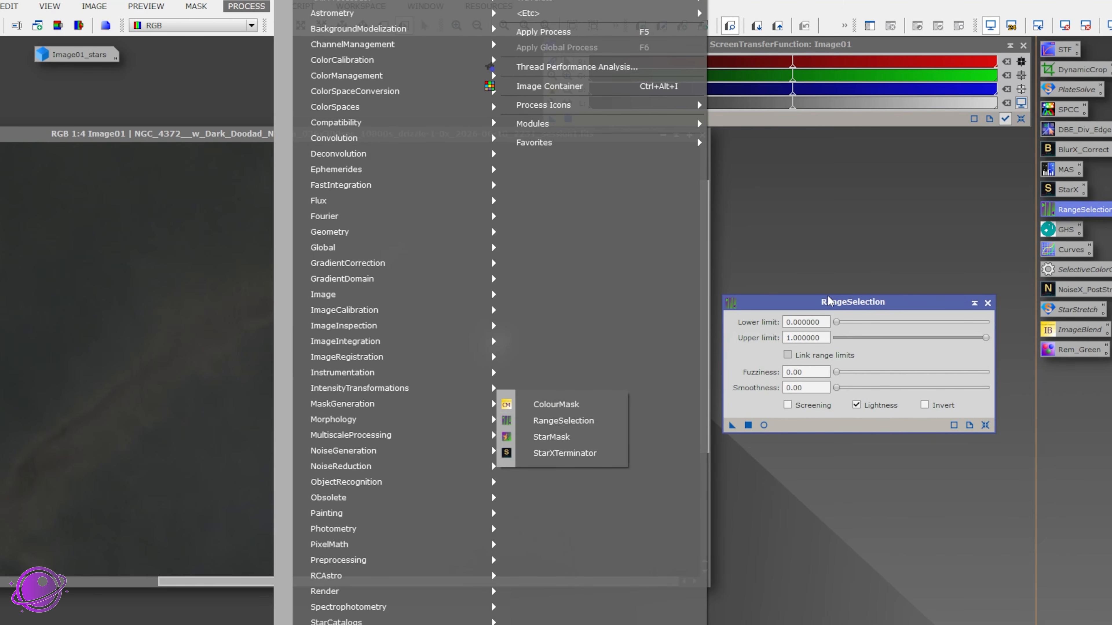
{"action": "left_click", "coordinate": [829, 302]}
{"action": "left_click", "coordinate": [764, 425]}
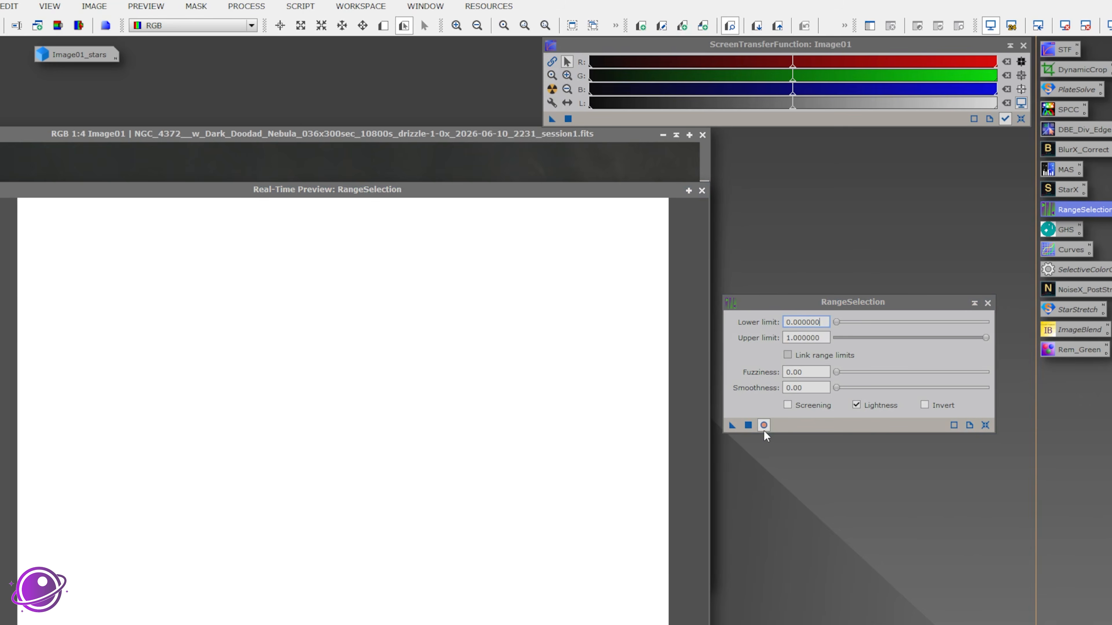
{"action": "left_click_drag", "start_coordinate": [602, 189], "coordinate": [593, 134]}
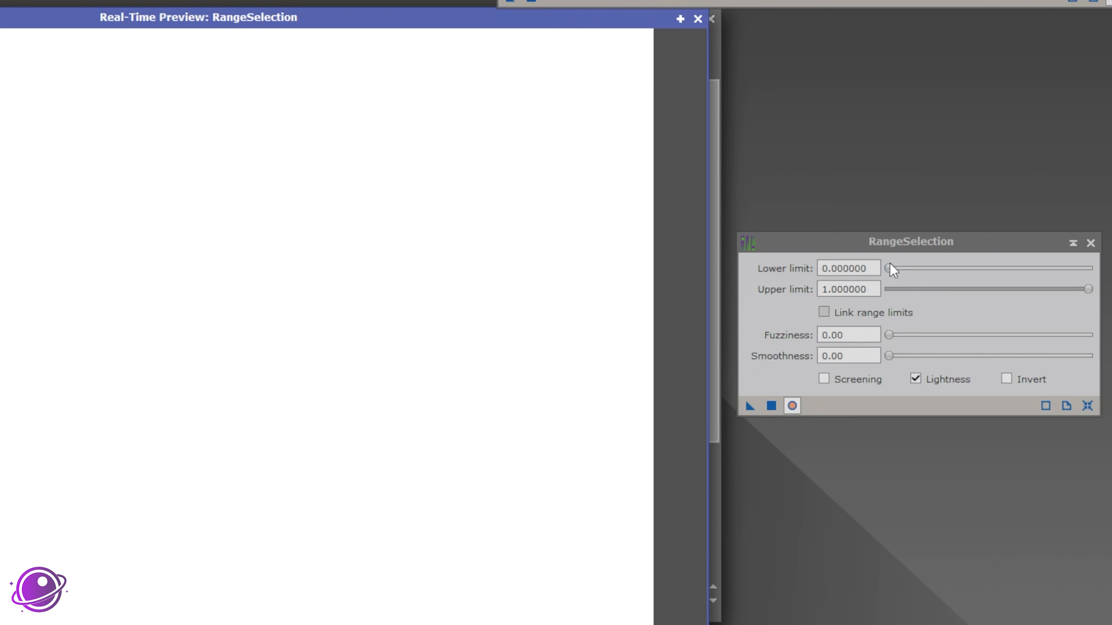
Step: Isolate the globular cluster in RangeSelection with lower limit 0.26, fuzziness 0.12 and smoothness 16.5, keeping Lightness on and Screening off
{"action": "left_click", "coordinate": [855, 323]}
{"action": "left_click_drag", "start_coordinate": [914, 268], "coordinate": [946, 266]}
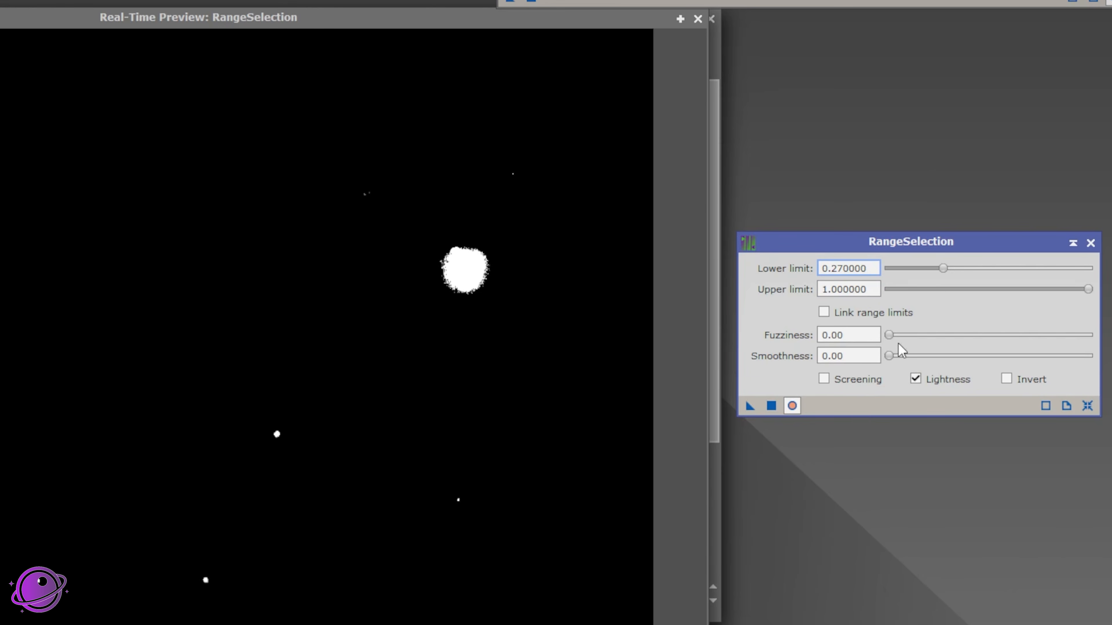
{"action": "left_click_drag", "start_coordinate": [895, 335], "coordinate": [915, 335]}
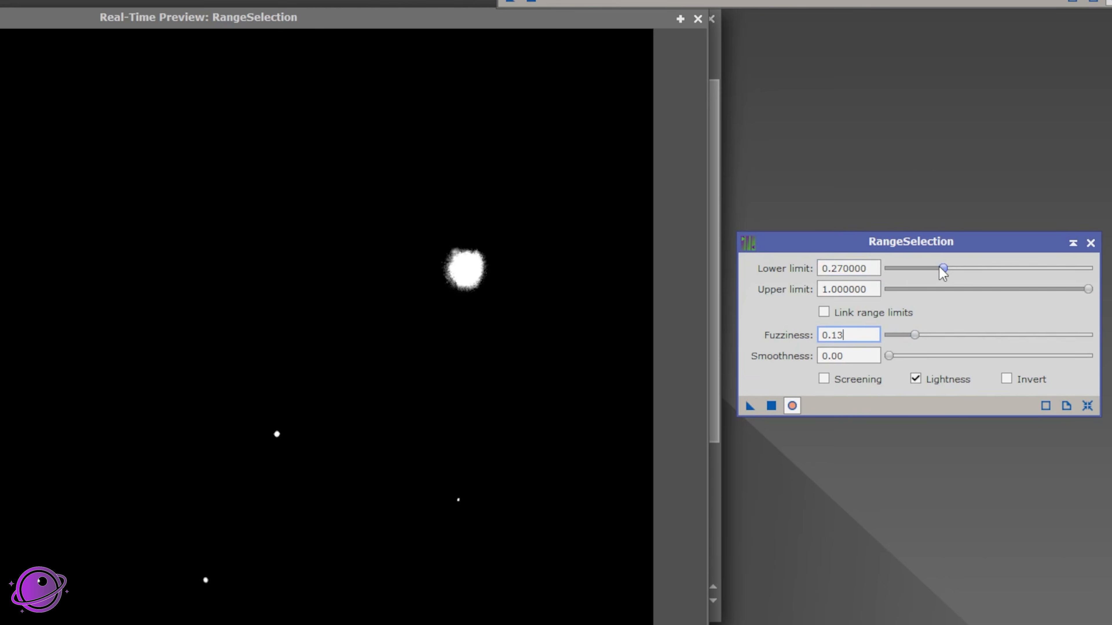
{"action": "left_click_drag", "start_coordinate": [943, 268], "coordinate": [940, 266]}
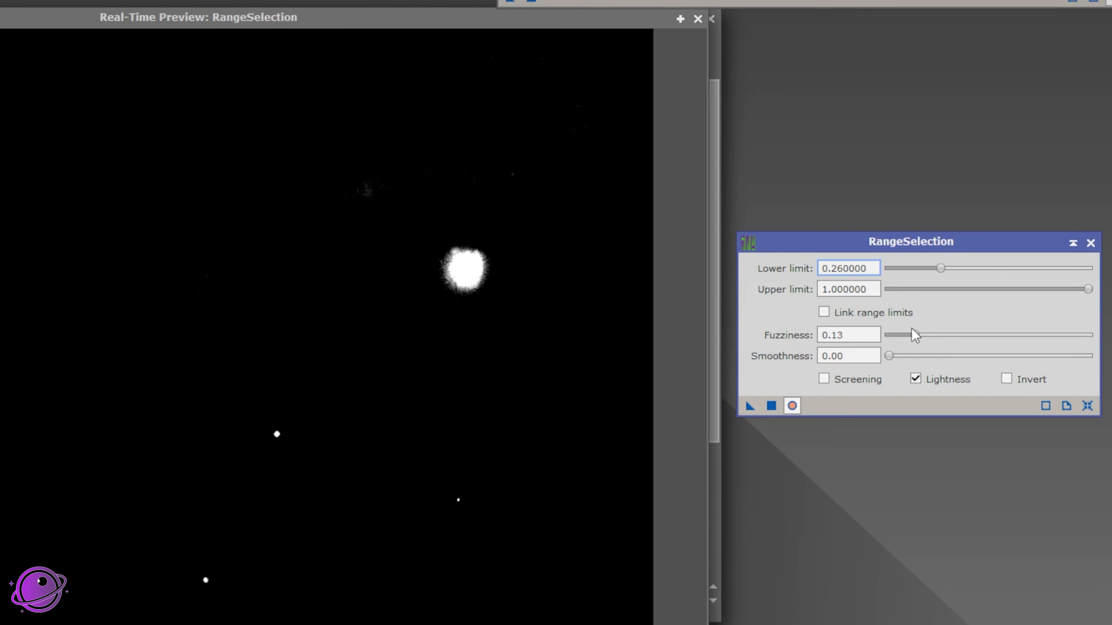
{"action": "mouse_move", "coordinate": [918, 336]}
{"action": "left_mouse_down"}
{"action": "mouse_move", "coordinate": [927, 356]}
{"action": "mouse_move", "coordinate": [913, 356]}
{"action": "mouse_move", "coordinate": [931, 356]}
{"action": "mouse_move", "coordinate": [913, 336]}
{"action": "left_mouse_up"}
{"action": "left_click", "coordinate": [915, 336]}
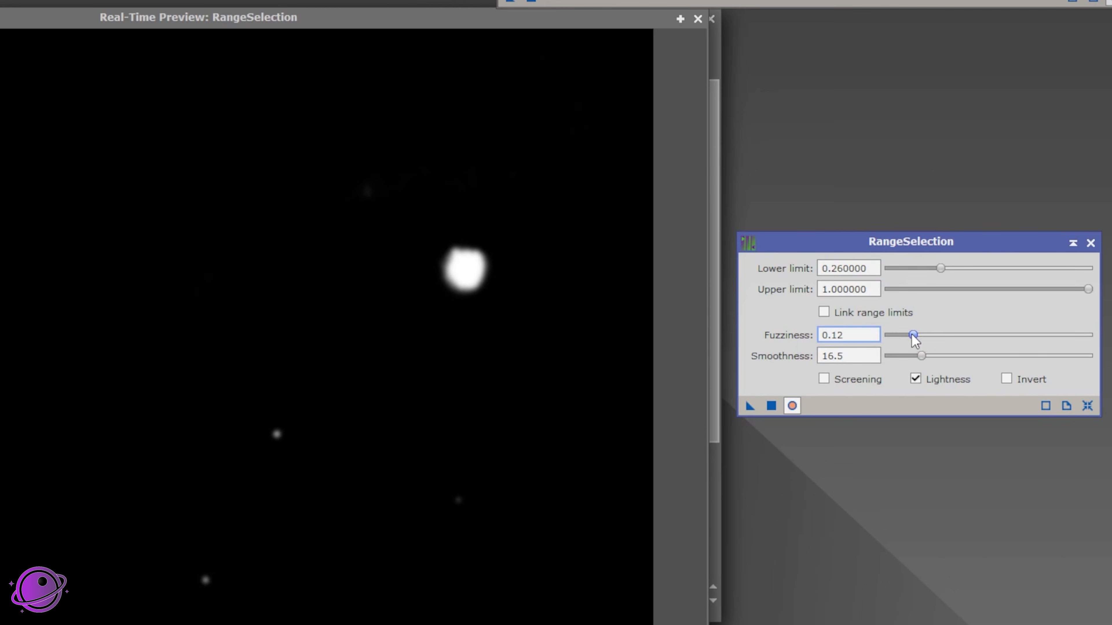
{"action": "left_click", "coordinate": [851, 379]}
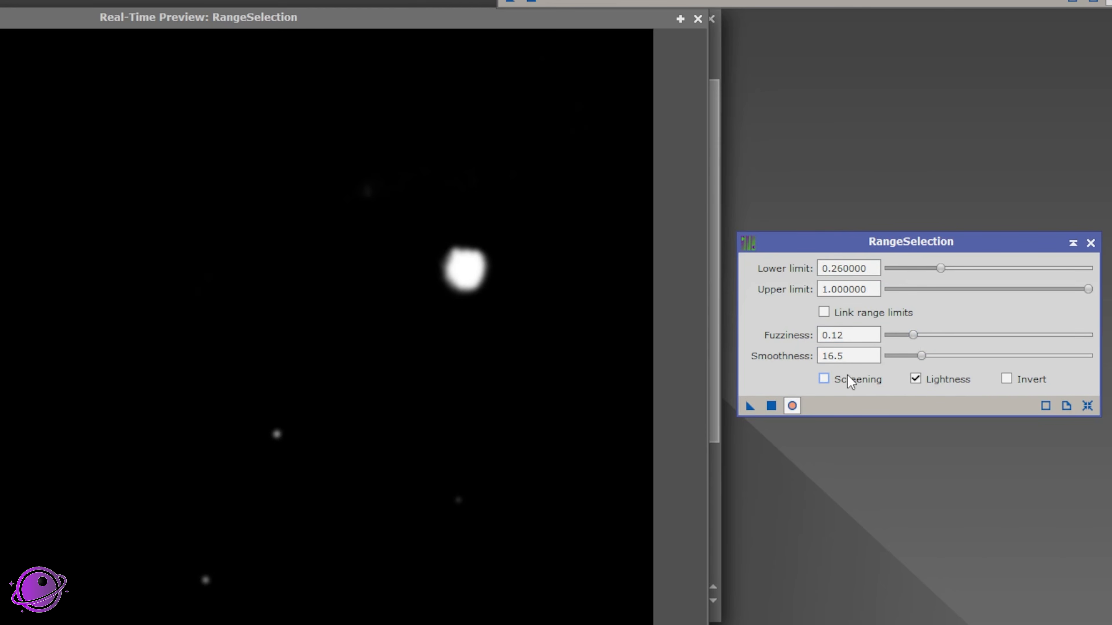
{"action": "left_click", "coordinate": [851, 386]}
Step: Generate the range mask, close RangeSelection and its preview, and move the range_mask window away from the cluster in Image01
{"action": "left_click", "coordinate": [772, 410]}
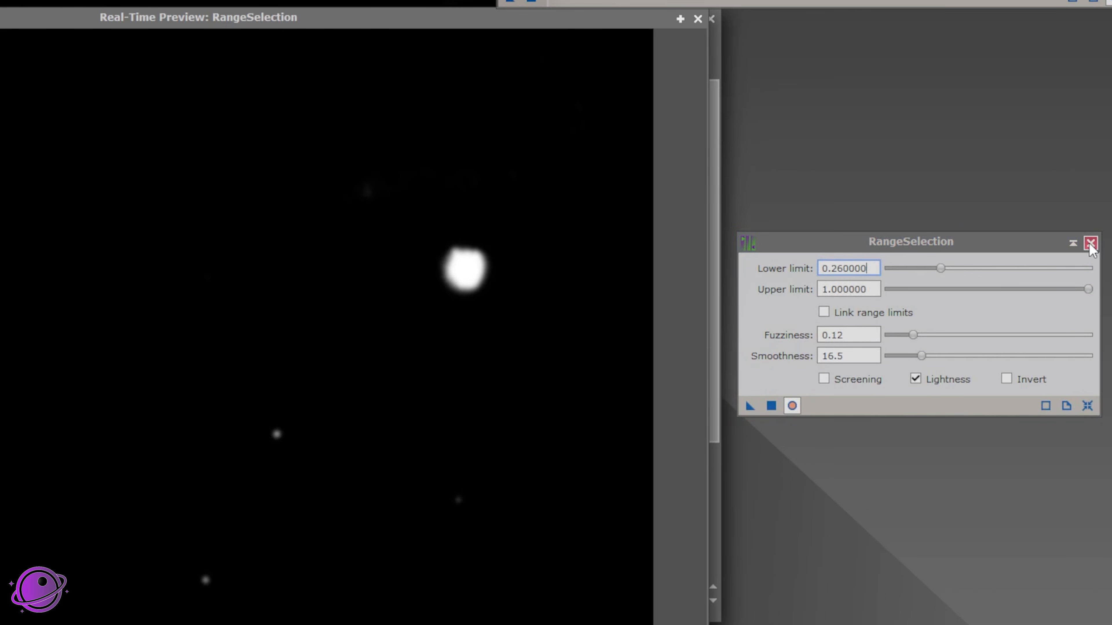
{"action": "left_click", "coordinate": [1090, 243]}
{"action": "left_click", "coordinate": [697, 19]}
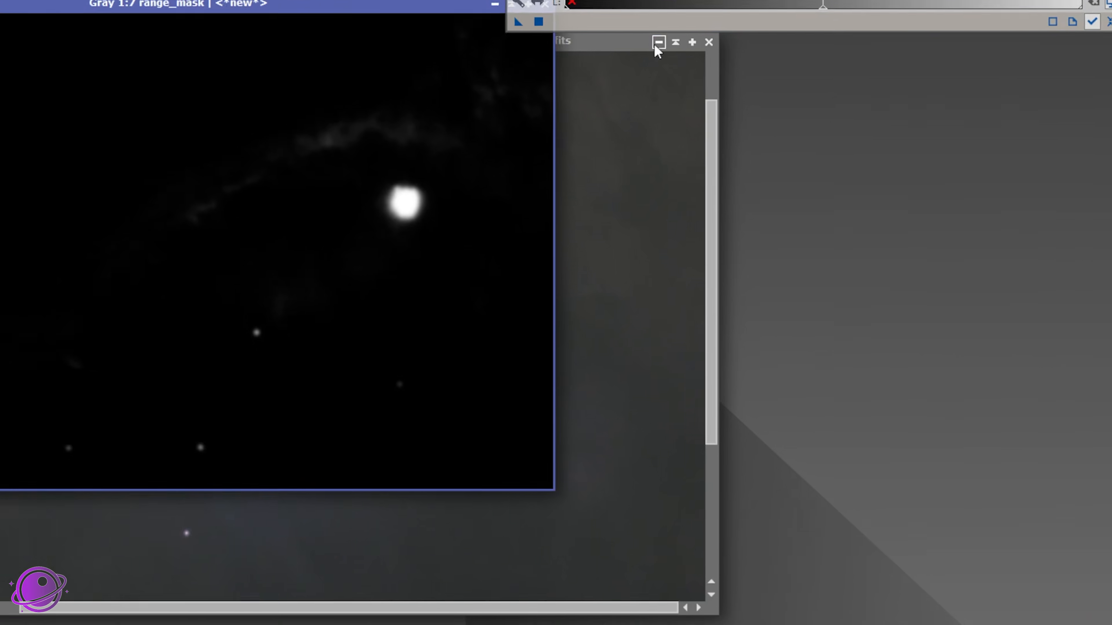
{"action": "left_click_drag", "start_coordinate": [342, 6], "coordinate": [898, 201]}
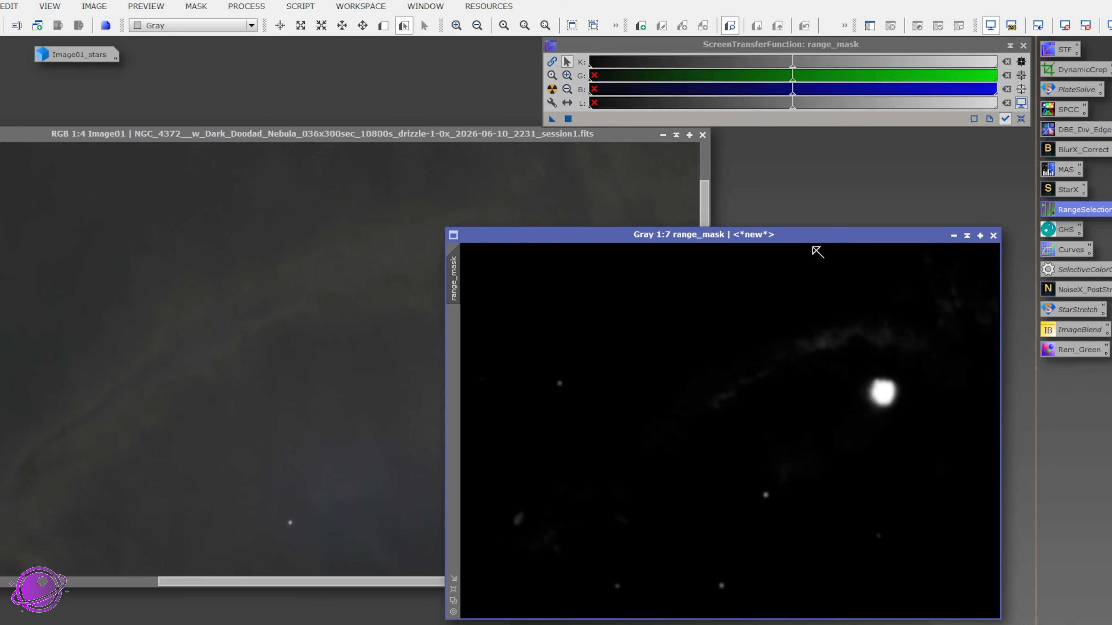
{"action": "left_click_drag", "start_coordinate": [819, 235], "coordinate": [806, 169]}
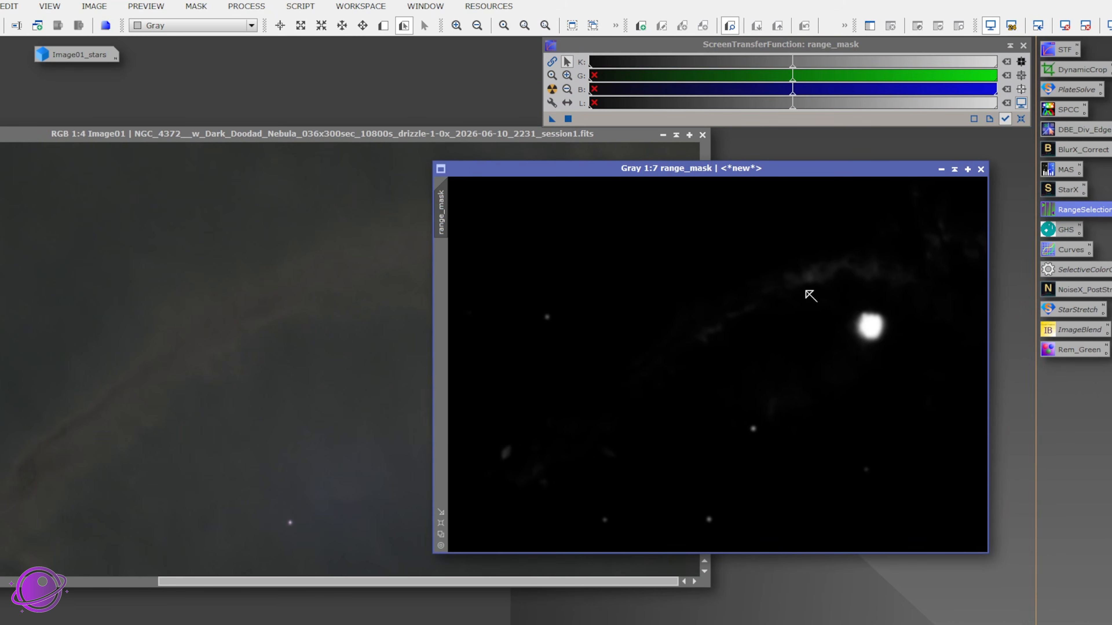
Step: Invert range_mask so the cluster is protected, and apply it to Image01 as its mask
{"action": "key", "text": "ctrl+i"}
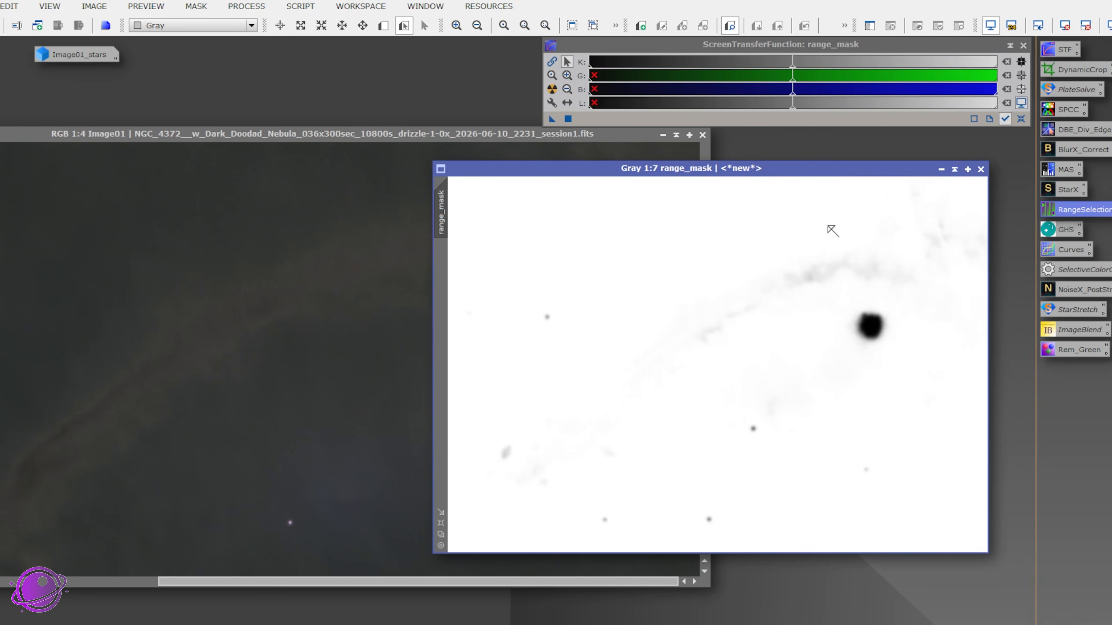
{"action": "left_click", "coordinate": [94, 6]}
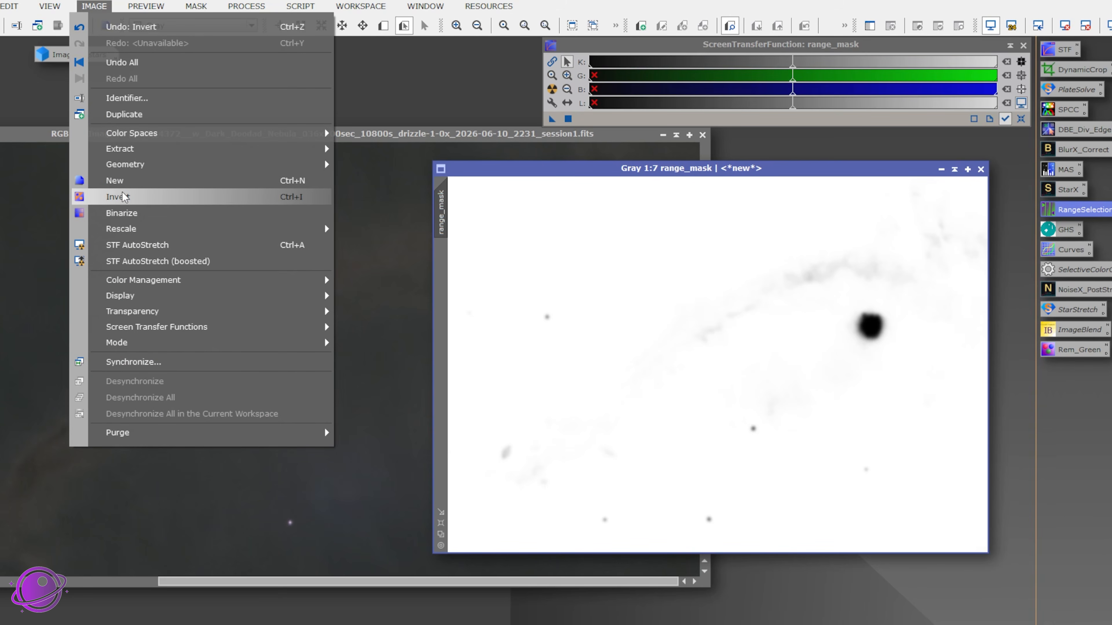
{"action": "left_click_drag", "start_coordinate": [649, 171], "coordinate": [729, 184]}
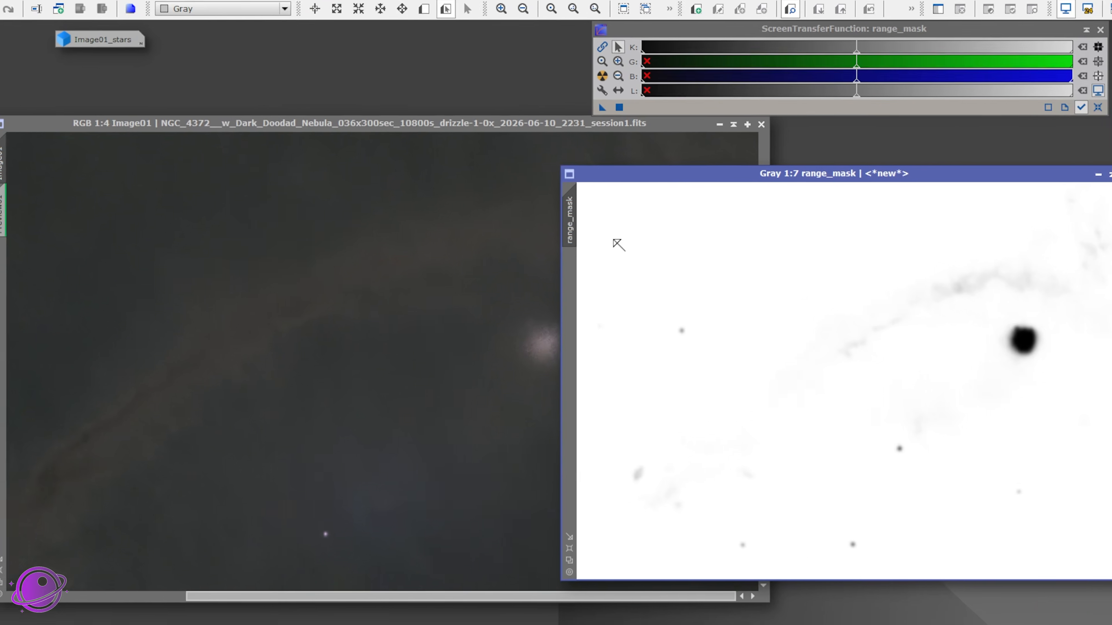
{"action": "left_click_drag", "start_coordinate": [517, 216], "coordinate": [126, 294]}
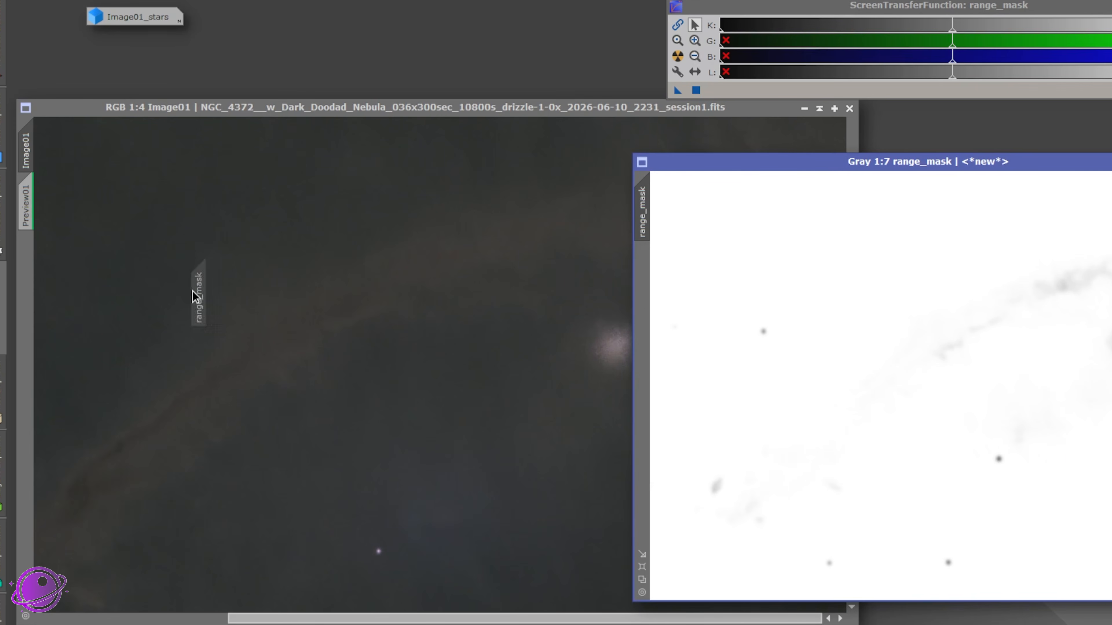
{"action": "left_click_drag", "start_coordinate": [195, 297], "coordinate": [27, 281]}
{"action": "left_click", "coordinate": [591, 136]}
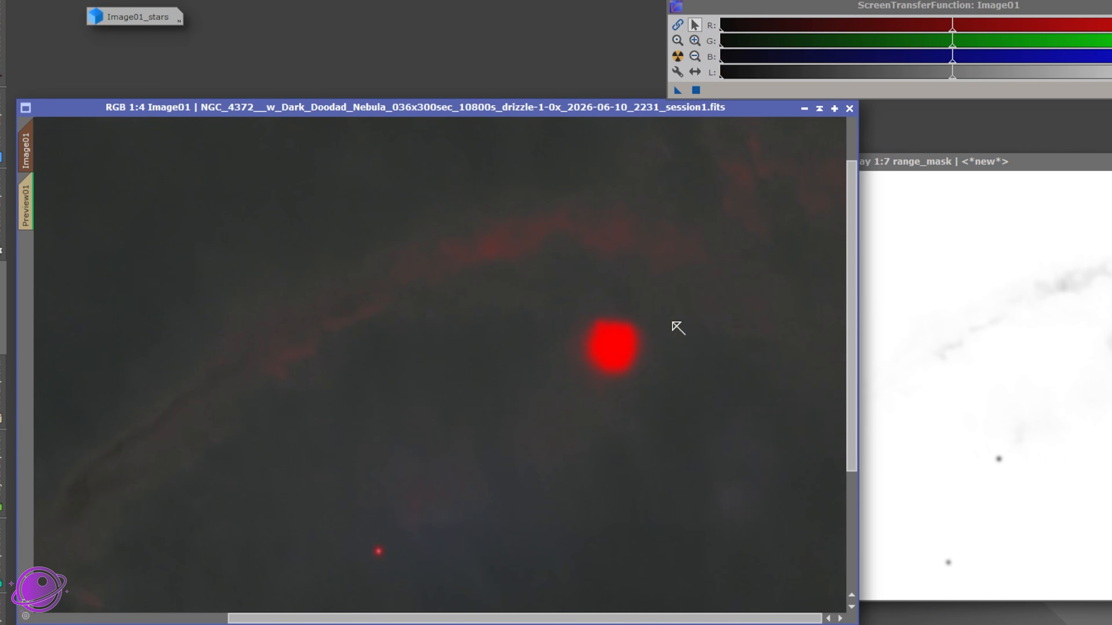
Step: Minimize range_mask, keep it clear of the repositioned Image01 window and check the mask coverage over the cluster and leftover stars
{"action": "left_click", "coordinate": [1111, 162]}
{"action": "left_click_drag", "start_coordinate": [691, 105], "coordinate": [864, 106]}
{"action": "scroll", "coordinate": [763, 356], "scroll_direction": "down", "scroll_amount": 2}
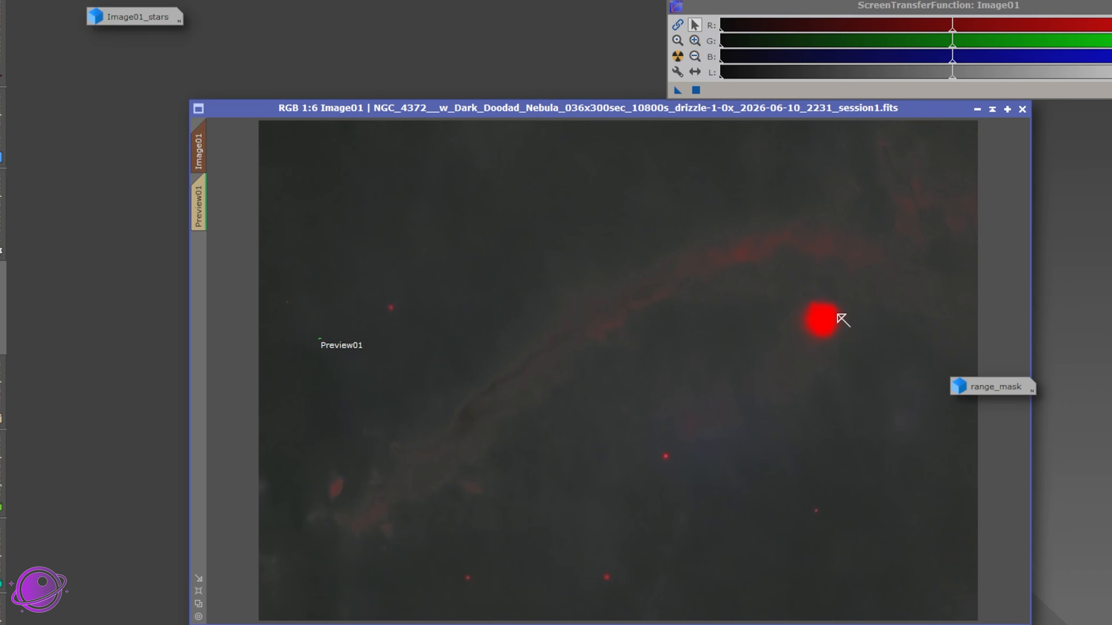
{"action": "scroll", "coordinate": [657, 467], "scroll_direction": "up", "scroll_amount": 5}
{"action": "scroll", "coordinate": [670, 464], "scroll_direction": "up", "scroll_amount": 1}
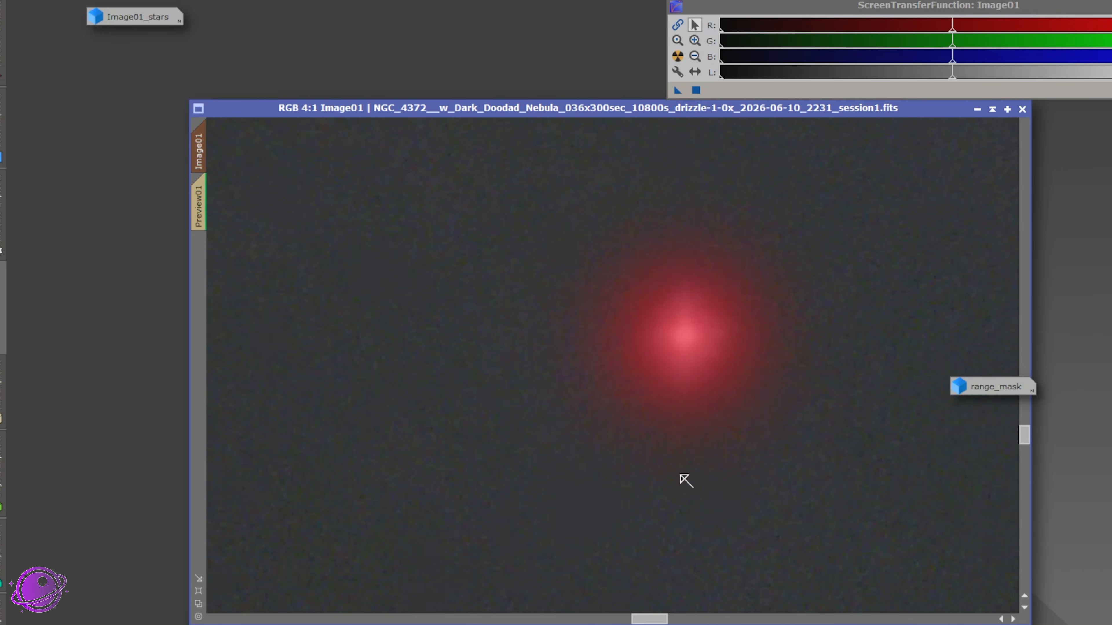
{"action": "scroll", "coordinate": [665, 546], "scroll_direction": "down", "scroll_amount": 6}
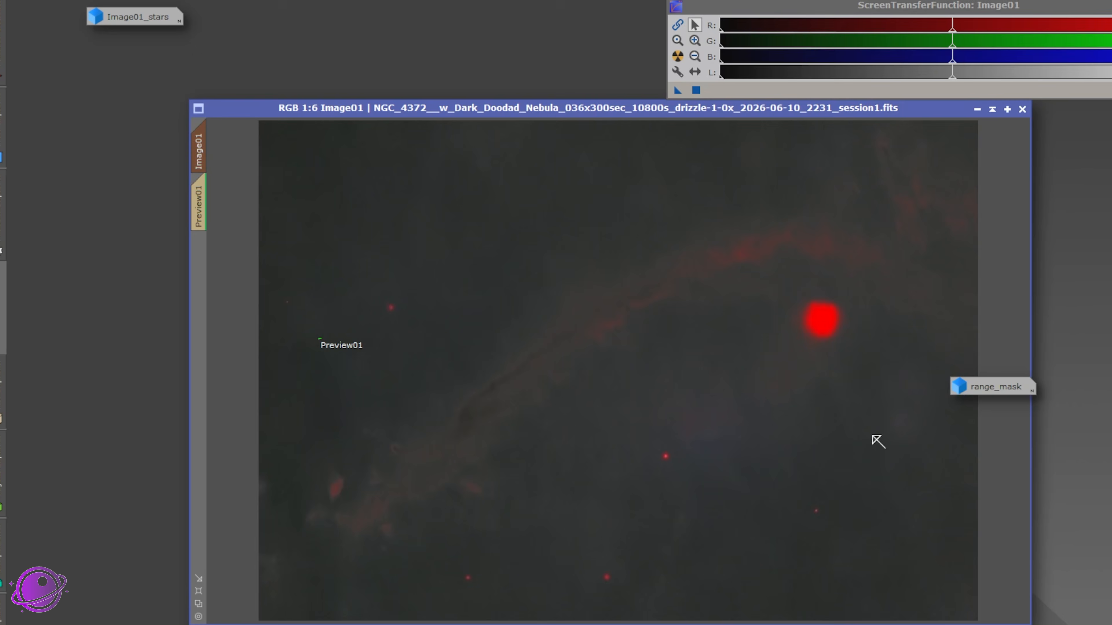
{"action": "left_click", "coordinate": [993, 386]}
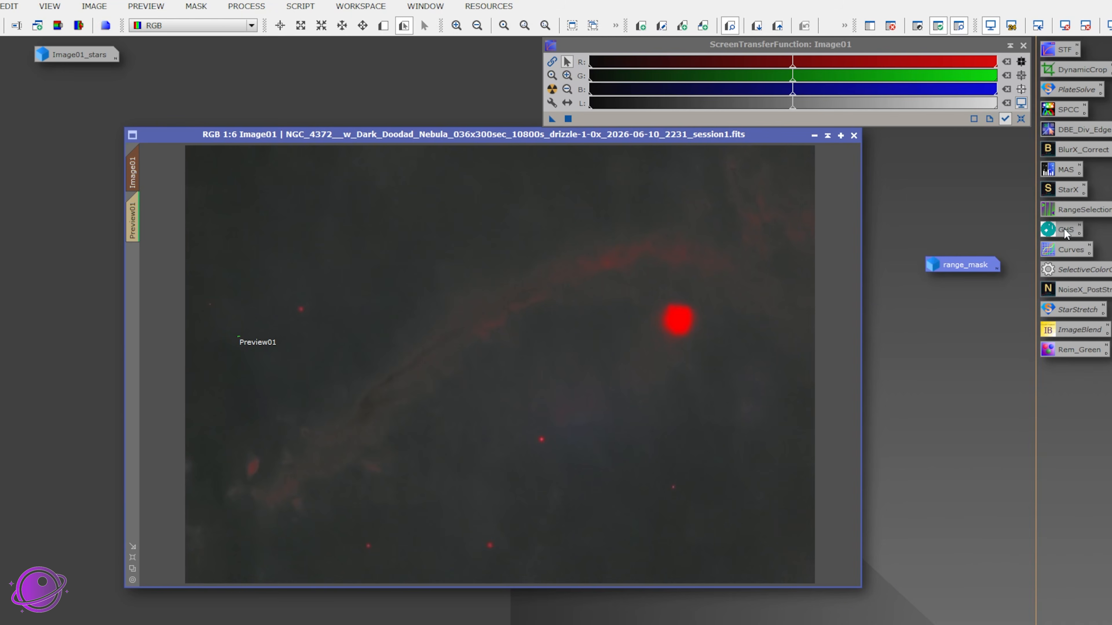
Step: Open the saved GHS process, move its dialog aside and start the real-time preview for Image01
{"action": "double_click", "coordinate": [1067, 232]}
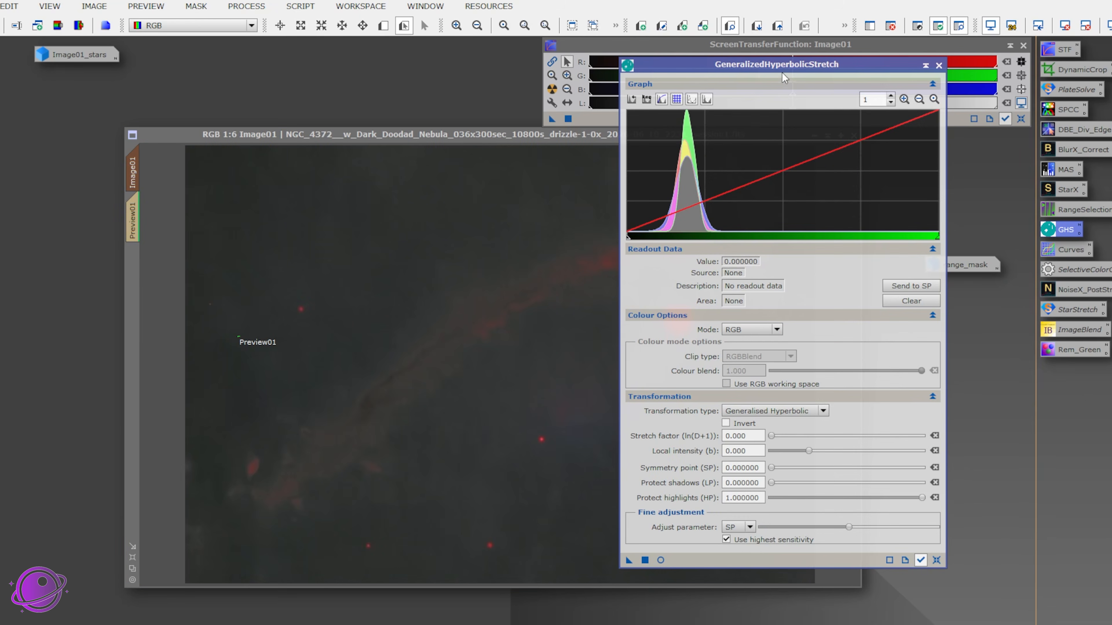
{"action": "left_click_drag", "start_coordinate": [783, 78], "coordinate": [954, 75]}
{"action": "left_click", "coordinate": [782, 572]}
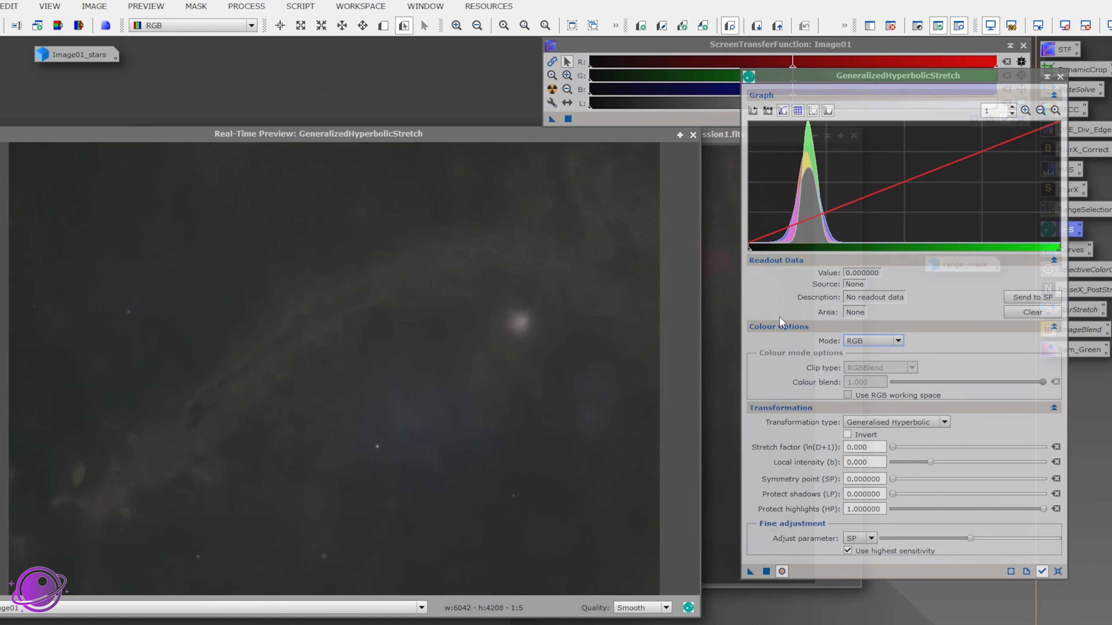
Step: Set the GeneralizedHyperbolicStretch transformation type to Linear and raise the blackpoint to 0.08
{"action": "left_click", "coordinate": [886, 424]}
{"action": "left_click", "coordinate": [869, 476]}
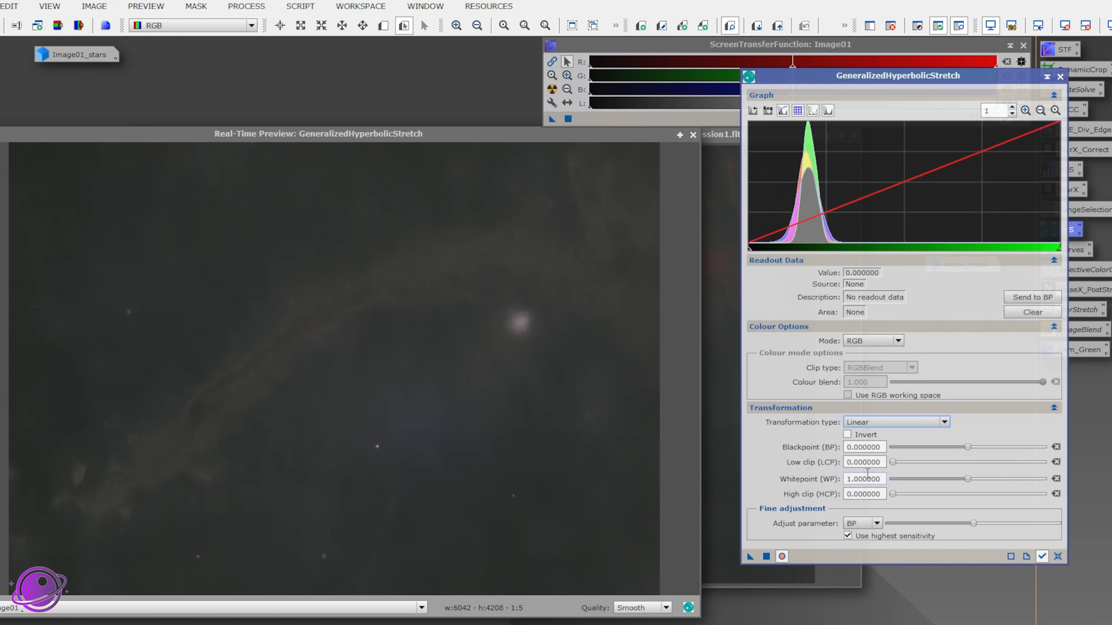
{"action": "left_click_drag", "start_coordinate": [967, 446], "coordinate": [973, 444]}
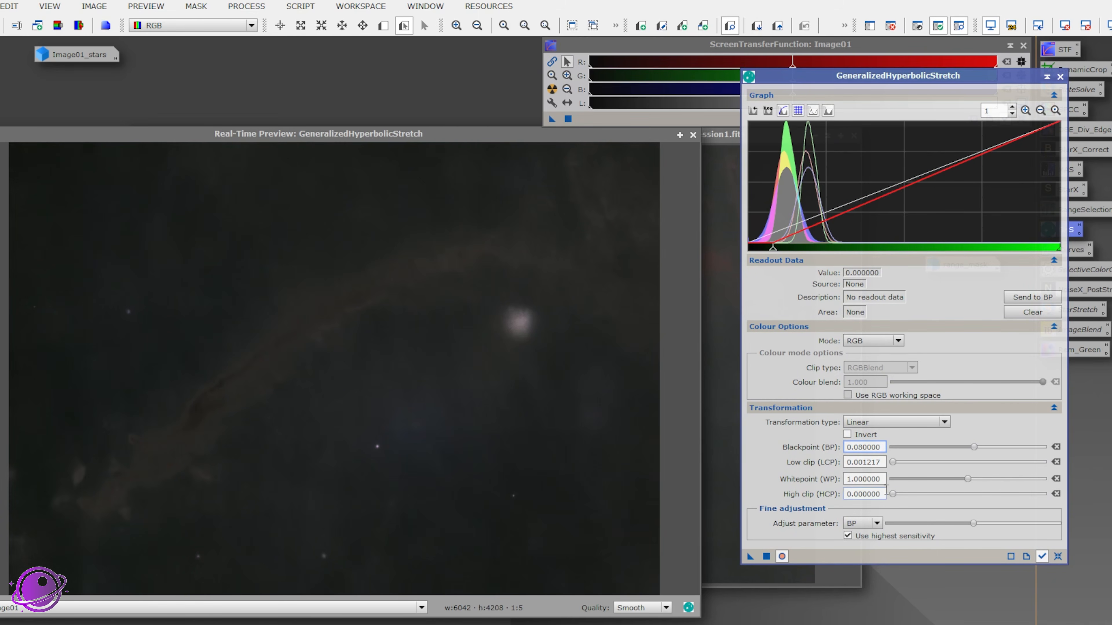
Step: Apply the Linear blackpoint adjustment to Image01 and reset the GeneralizedHyperbolicStretch parameters
{"action": "left_click", "coordinate": [766, 557]}
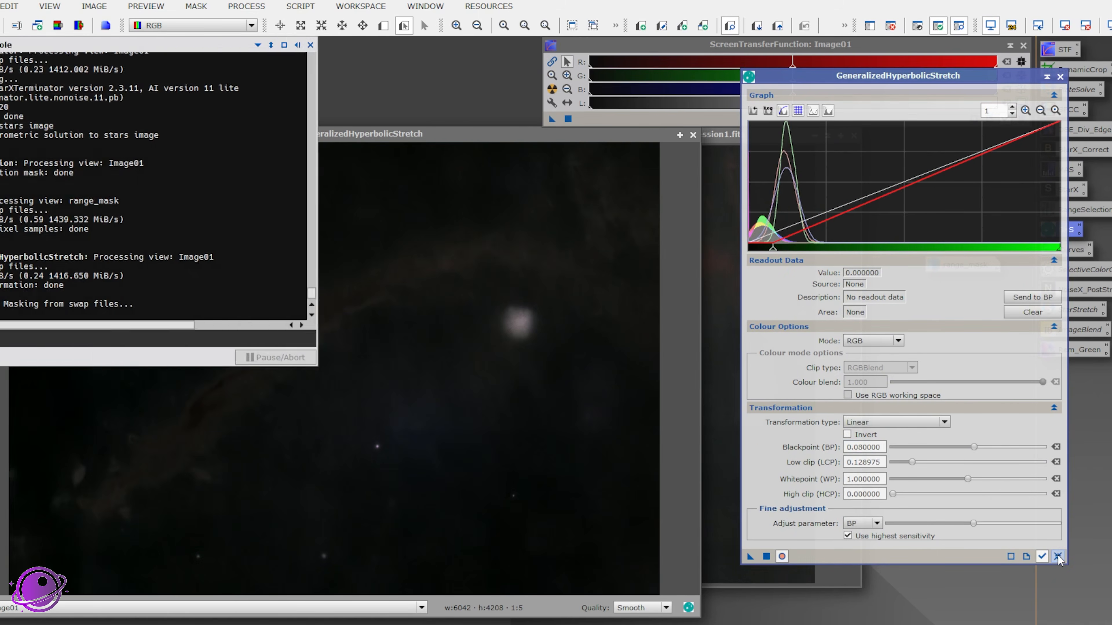
{"action": "left_click", "coordinate": [1058, 557]}
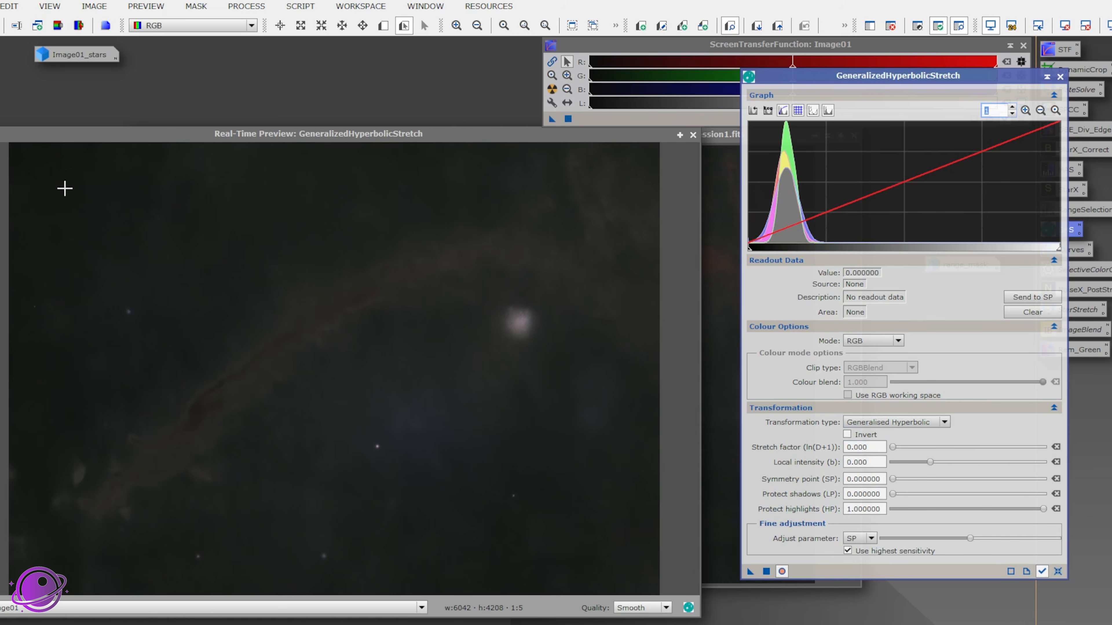
Step: Sample the dark background as symmetry point, and refine to stretch factor 1.000, local intensity 0.070, symmetry point 0.110 and highlight protection 0.510
{"action": "left_click", "coordinate": [45, 370]}
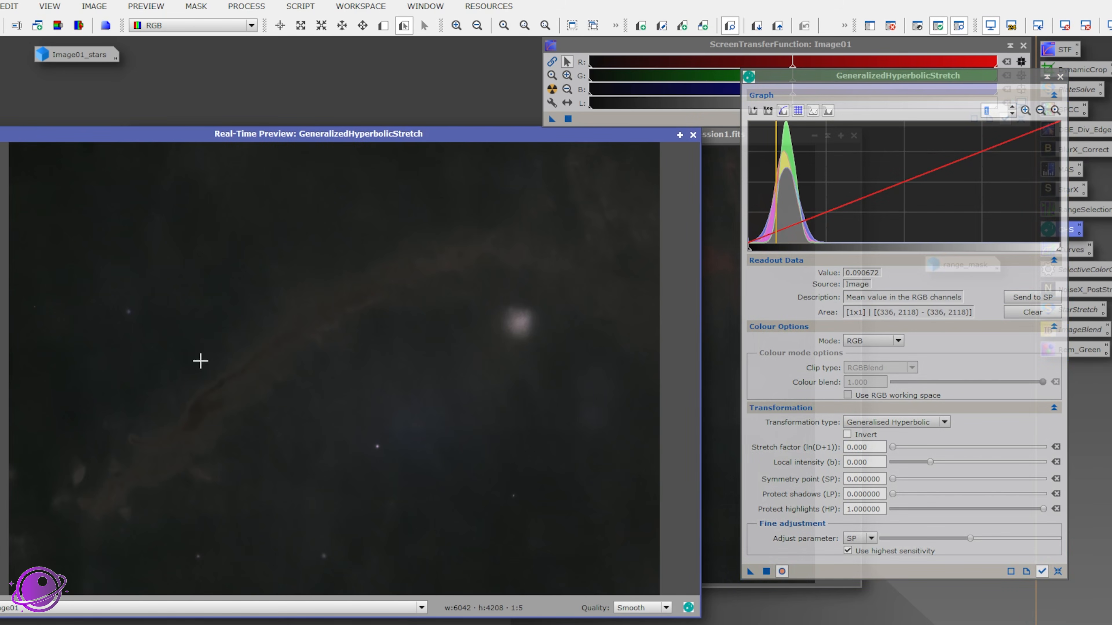
{"action": "left_click", "coordinate": [1030, 297]}
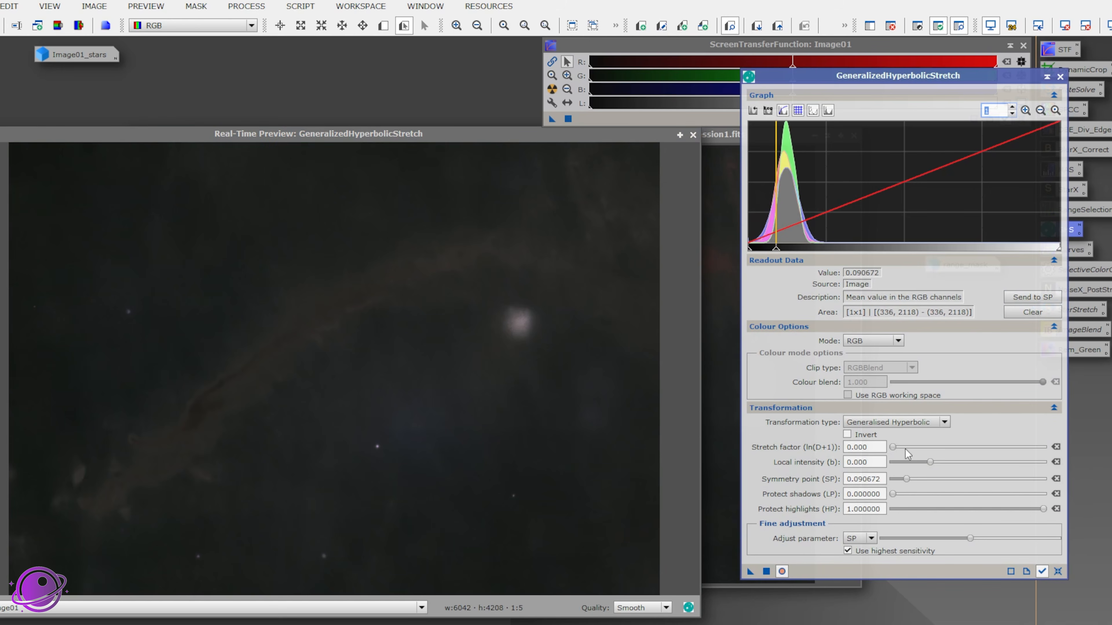
{"action": "left_click_drag", "start_coordinate": [899, 447], "coordinate": [931, 461]}
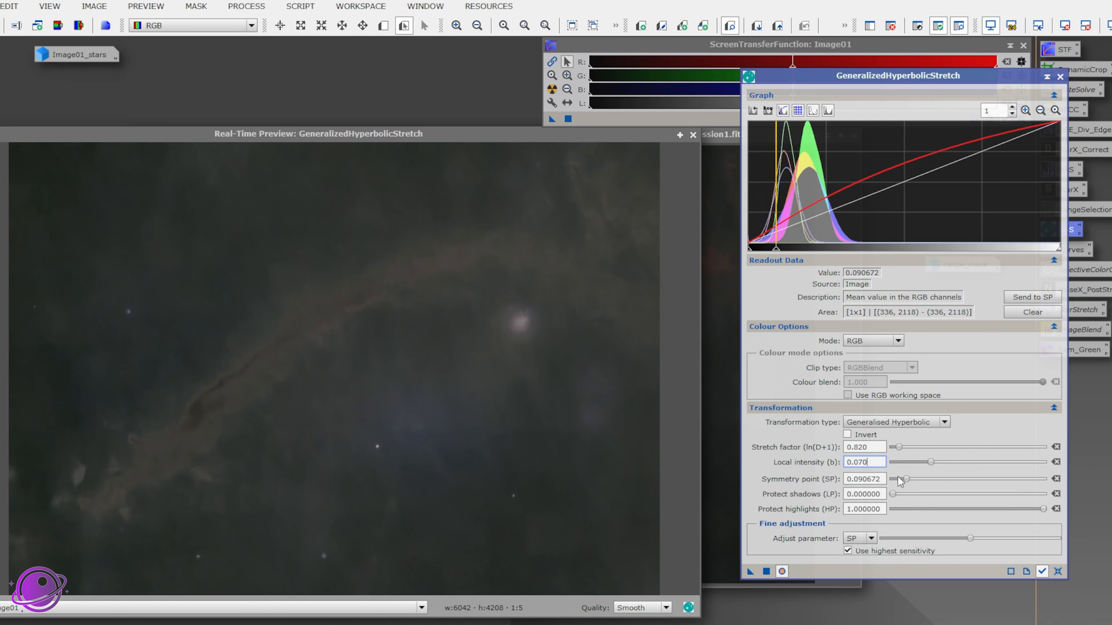
{"action": "left_click_drag", "start_coordinate": [1043, 510], "coordinate": [1042, 509]}
{"action": "left_click_drag", "start_coordinate": [1041, 509], "coordinate": [970, 509]}
{"action": "left_click_drag", "start_coordinate": [906, 479], "coordinate": [910, 480]}
{"action": "left_click_drag", "start_coordinate": [899, 447], "coordinate": [901, 447]}
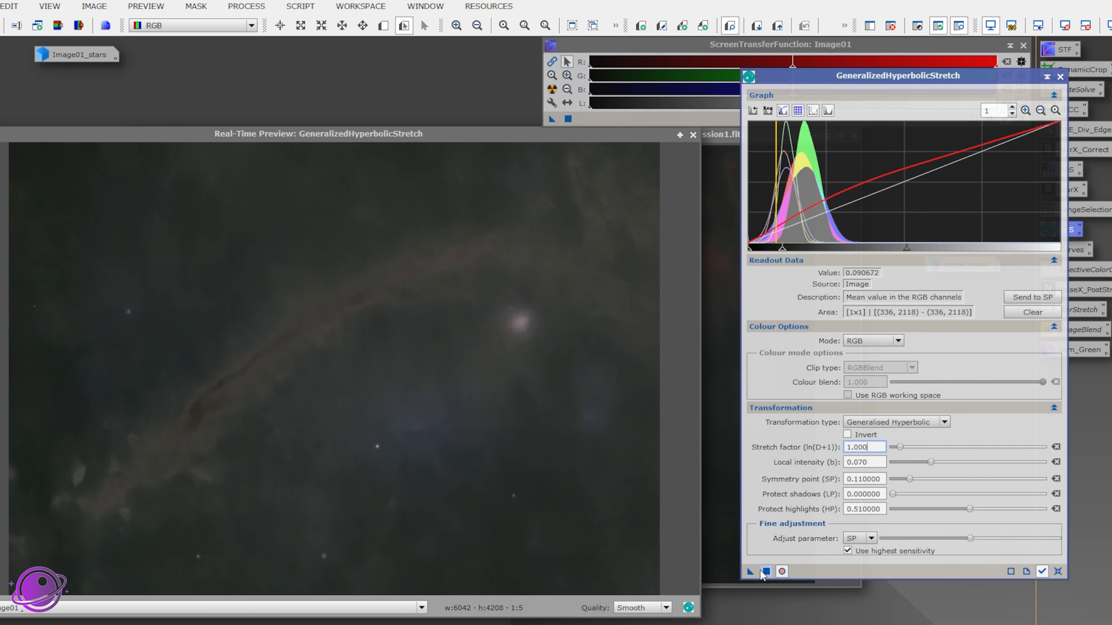
Step: Apply the hyperbolic stretch to the masked Image01 and reset the stretch parameters to defaults
{"action": "left_click_drag", "start_coordinate": [750, 572], "coordinate": [762, 569]}
{"action": "left_click", "coordinate": [764, 570]}
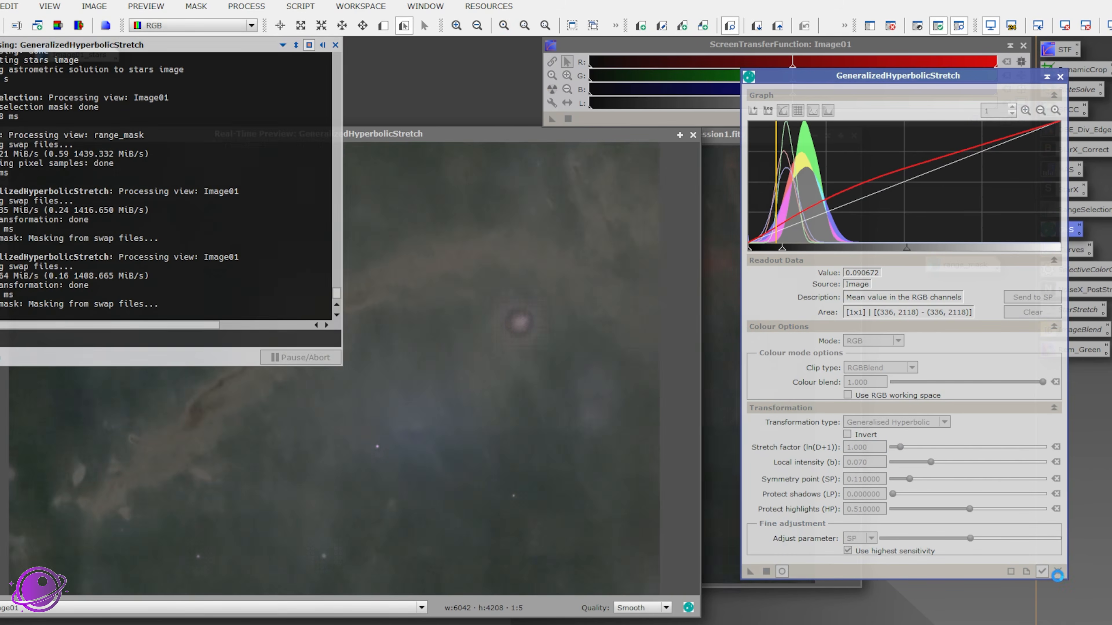
{"action": "left_click", "coordinate": [1057, 572]}
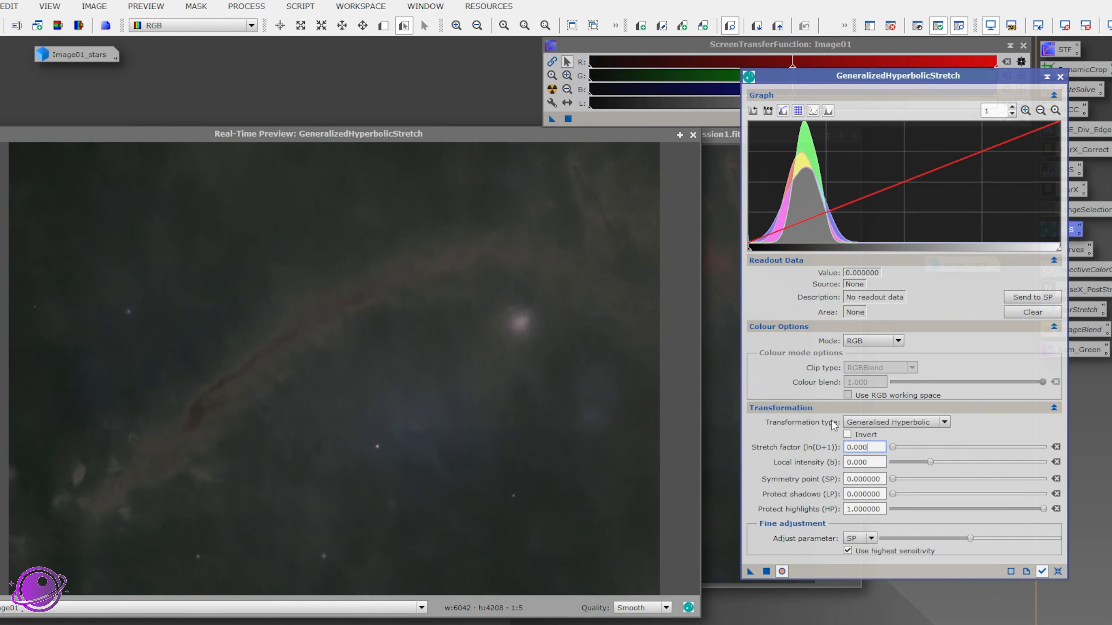
Step: Resample the background and apply a further stretch with stretch factor 0.660, local intensity 1.550, symmetry point 0.210 and highlight protection 0.340
{"action": "left_click", "coordinate": [46, 368]}
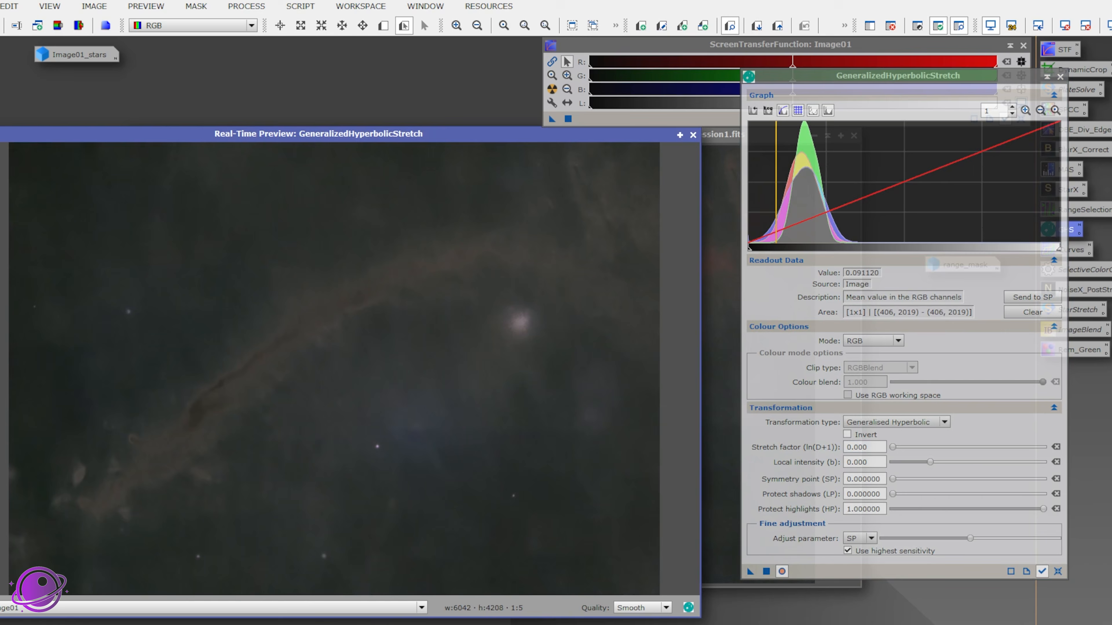
{"action": "left_click", "coordinate": [1033, 297]}
{"action": "left_click_drag", "start_coordinate": [892, 447], "coordinate": [903, 447]}
{"action": "left_click_drag", "start_coordinate": [906, 479], "coordinate": [923, 479]}
{"action": "left_click_drag", "start_coordinate": [1043, 509], "coordinate": [944, 509]}
{"action": "left_click_drag", "start_coordinate": [902, 447], "coordinate": [942, 463]}
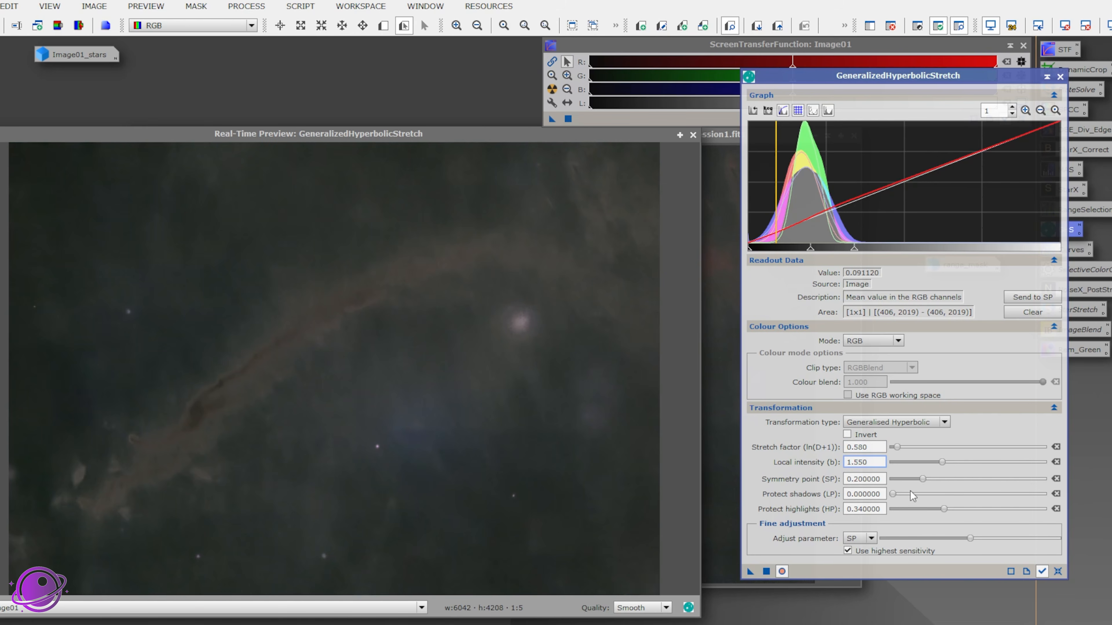
{"action": "left_click_drag", "start_coordinate": [923, 479], "coordinate": [898, 447]}
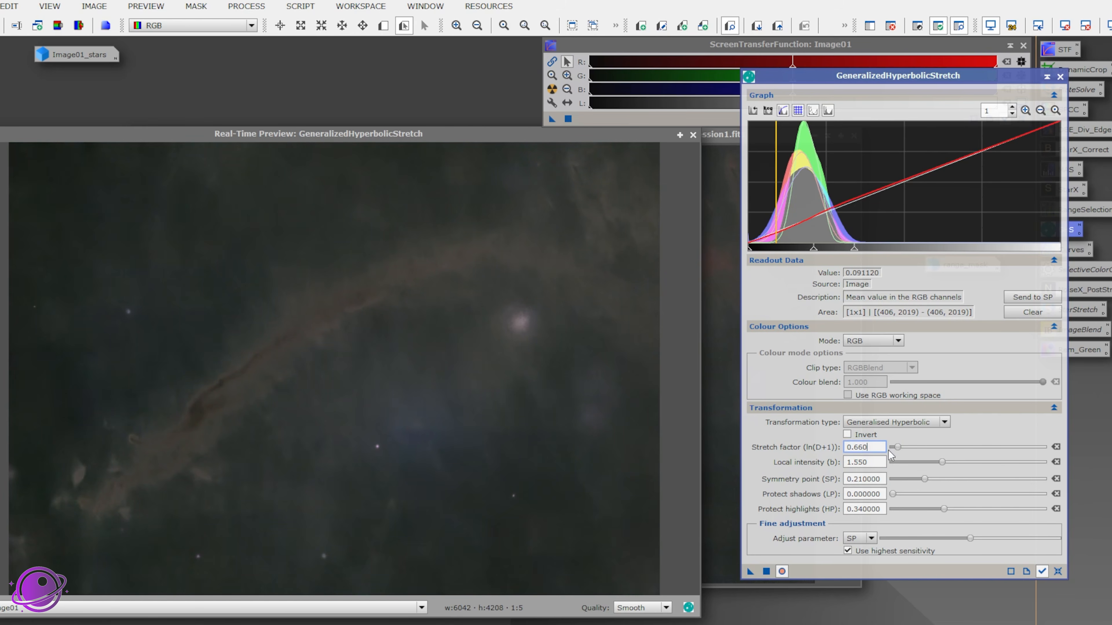
{"action": "left_click", "coordinate": [783, 571]}
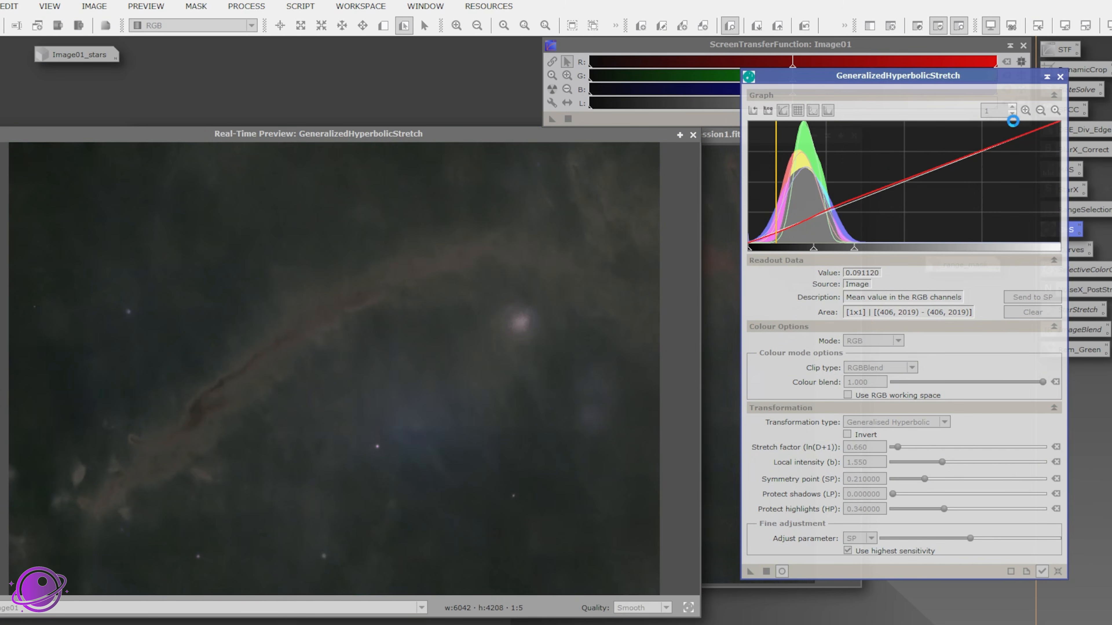
Step: Close the real-time preview and remove the range mask from Image01
{"action": "left_click", "coordinate": [694, 136]}
{"action": "right_click", "coordinate": [653, 262]}
{"action": "mouse_move", "coordinate": [801, 416]}
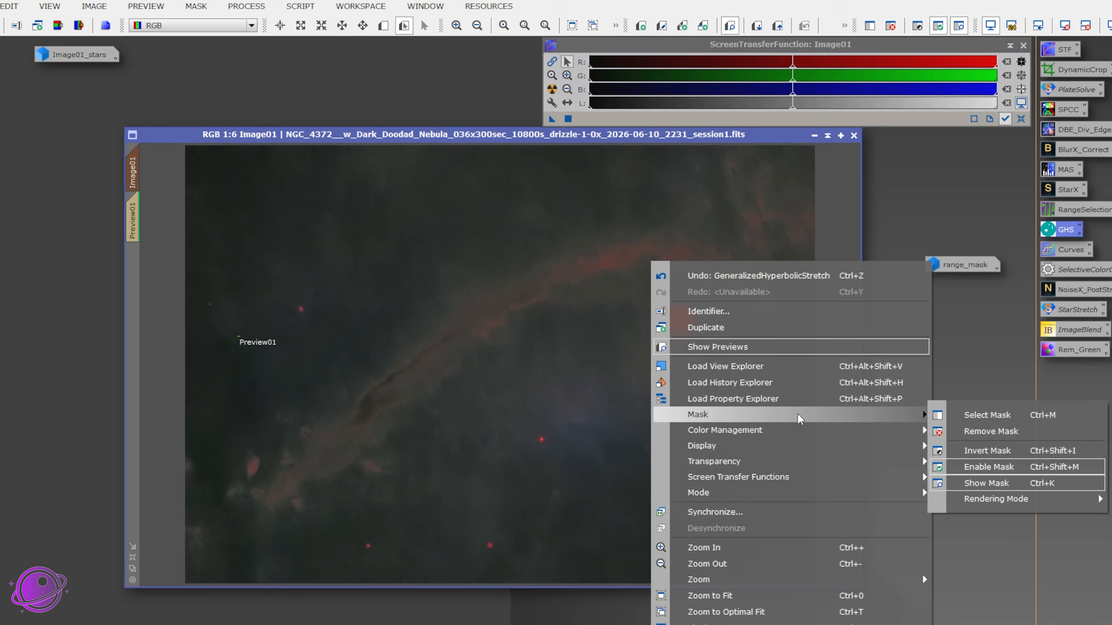
{"action": "left_click", "coordinate": [987, 433]}
Step: Reopen GHS with a real-time preview, using stretch factor 0.580, local intensity 0.650, highlight protection 0.850 and a symmetry point sampled from the dark background
{"action": "double_click", "coordinate": [1066, 230]}
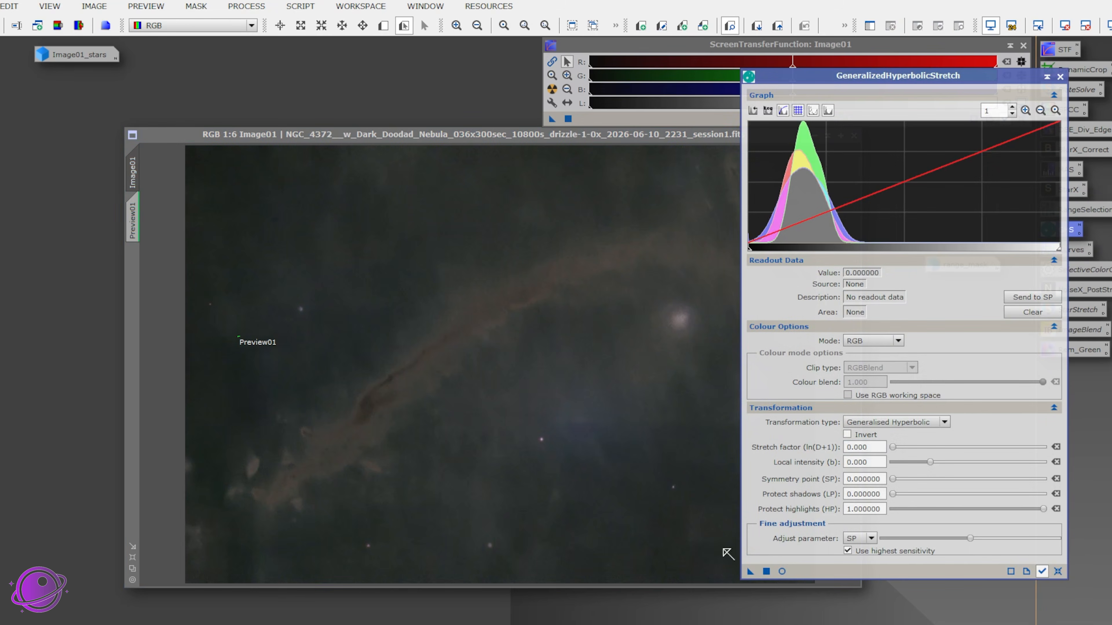
{"action": "left_click", "coordinate": [783, 571]}
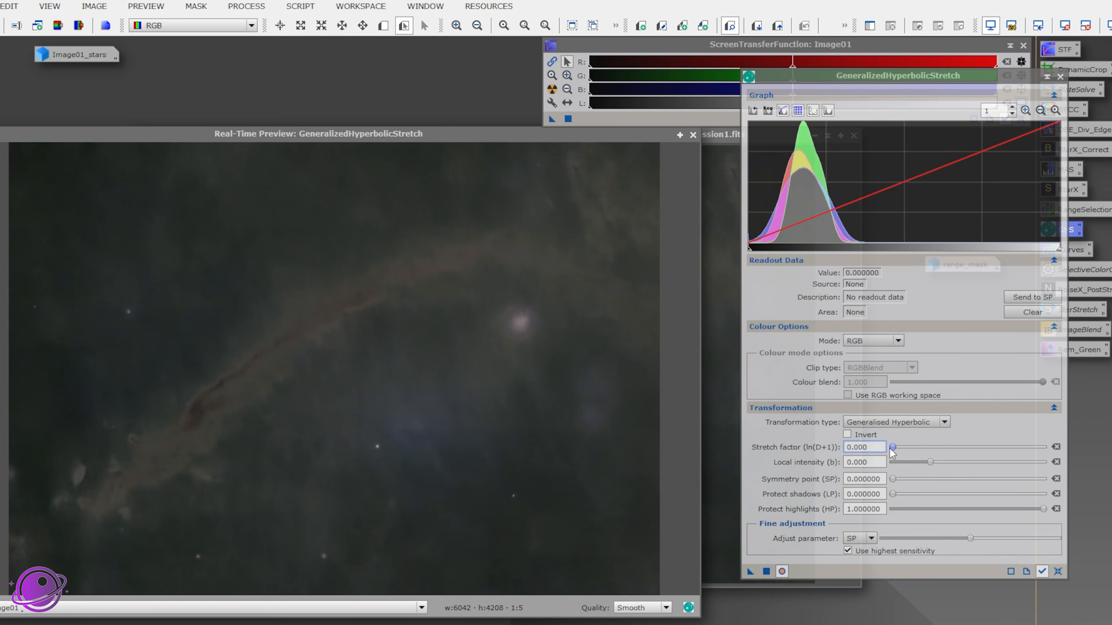
{"action": "left_click_drag", "start_coordinate": [891, 449], "coordinate": [935, 463]}
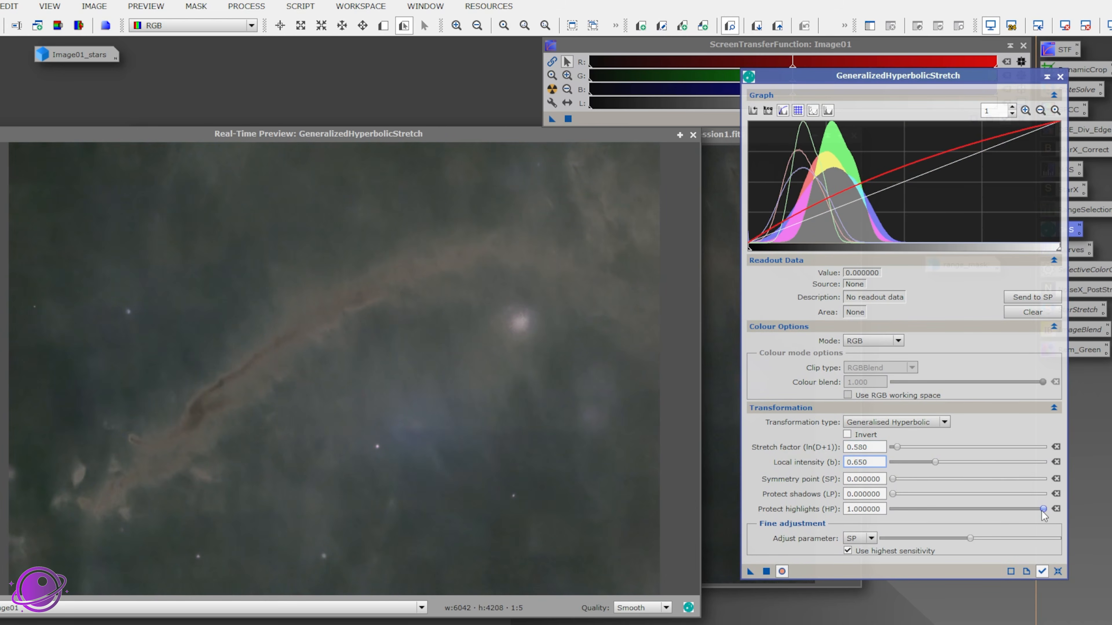
{"action": "left_click_drag", "start_coordinate": [1043, 509], "coordinate": [1022, 509]}
{"action": "left_click", "coordinate": [47, 367]}
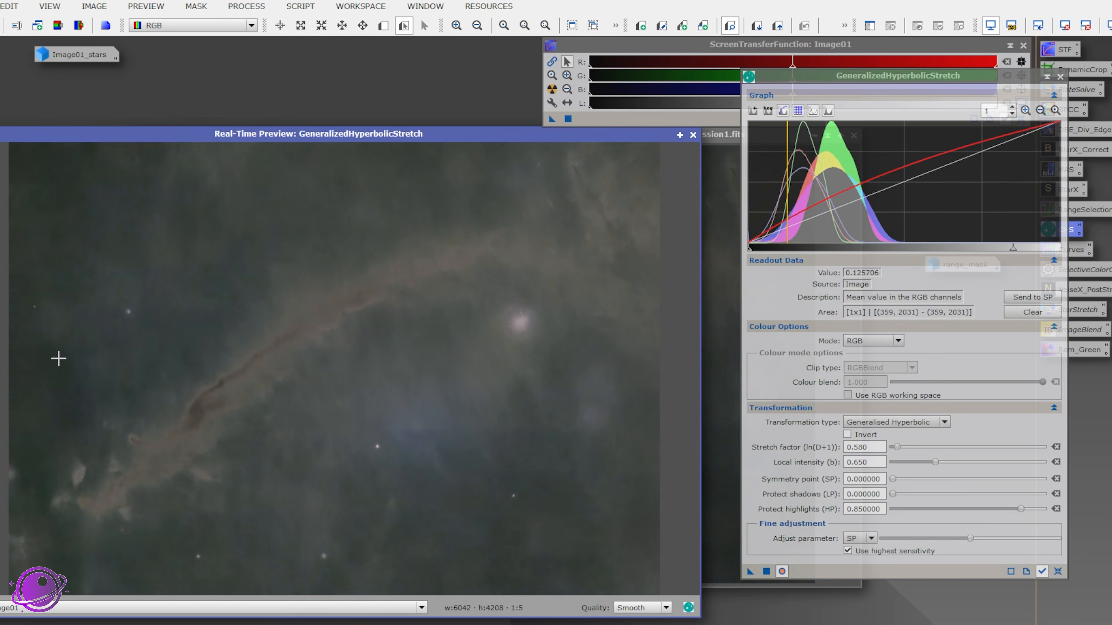
{"action": "left_click", "coordinate": [1029, 299]}
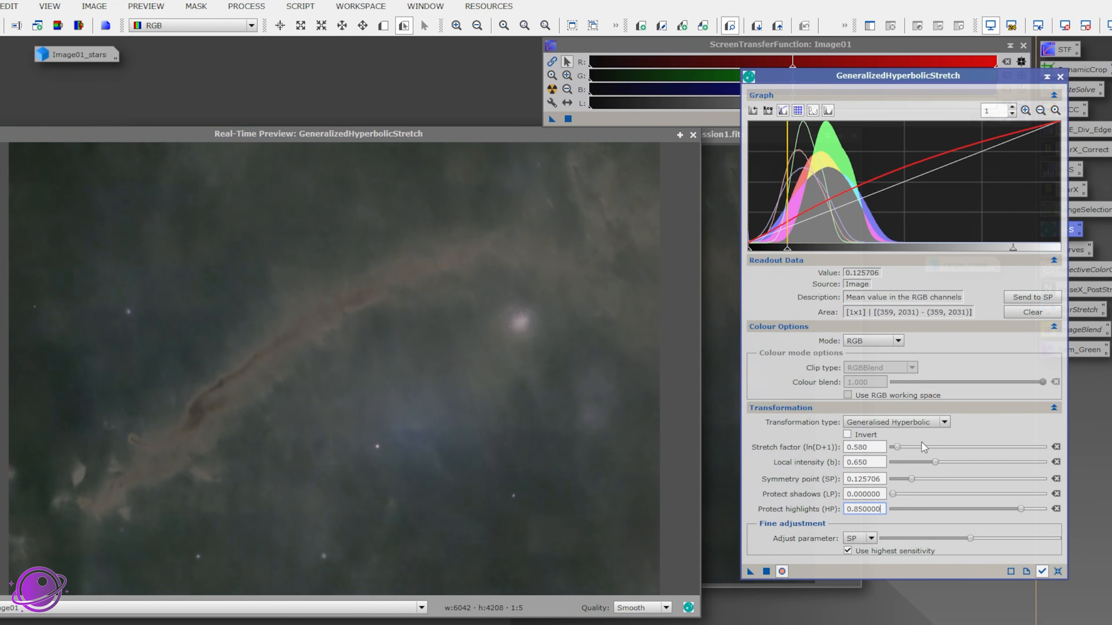
Step: Refine the stretch to symmetry point 0.230, stretch factor 0.740, local intensity 2.630 and highlight protection 0.620, and apply it to the unmasked Image01
{"action": "left_click_drag", "start_coordinate": [912, 477], "coordinate": [927, 478]}
{"action": "left_click_drag", "start_coordinate": [897, 448], "coordinate": [956, 469]}
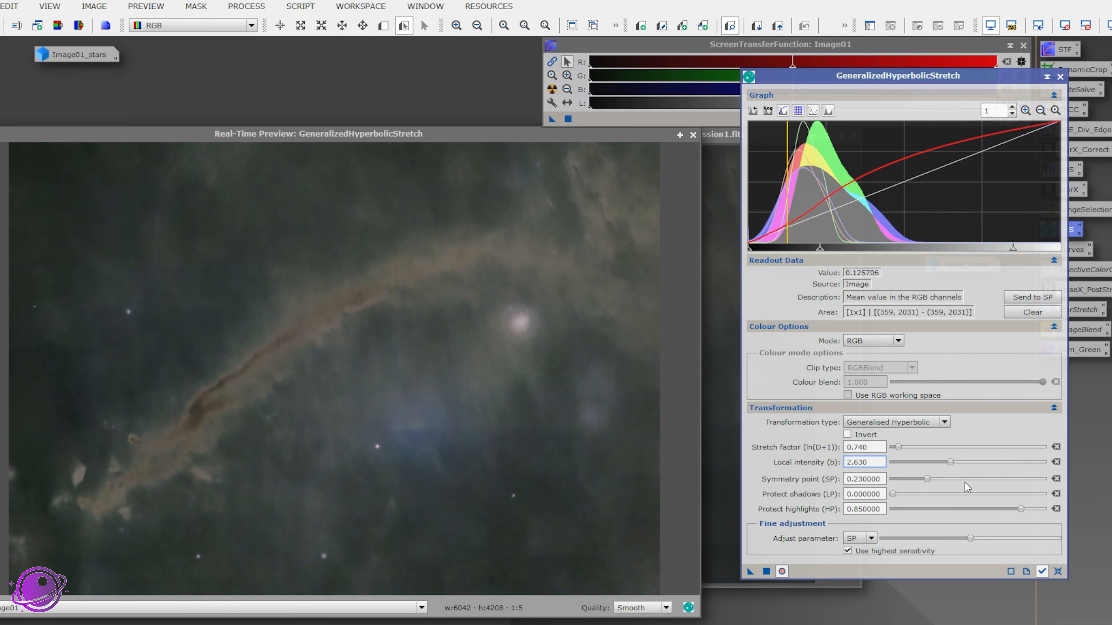
{"action": "left_click_drag", "start_coordinate": [1017, 511], "coordinate": [988, 514]}
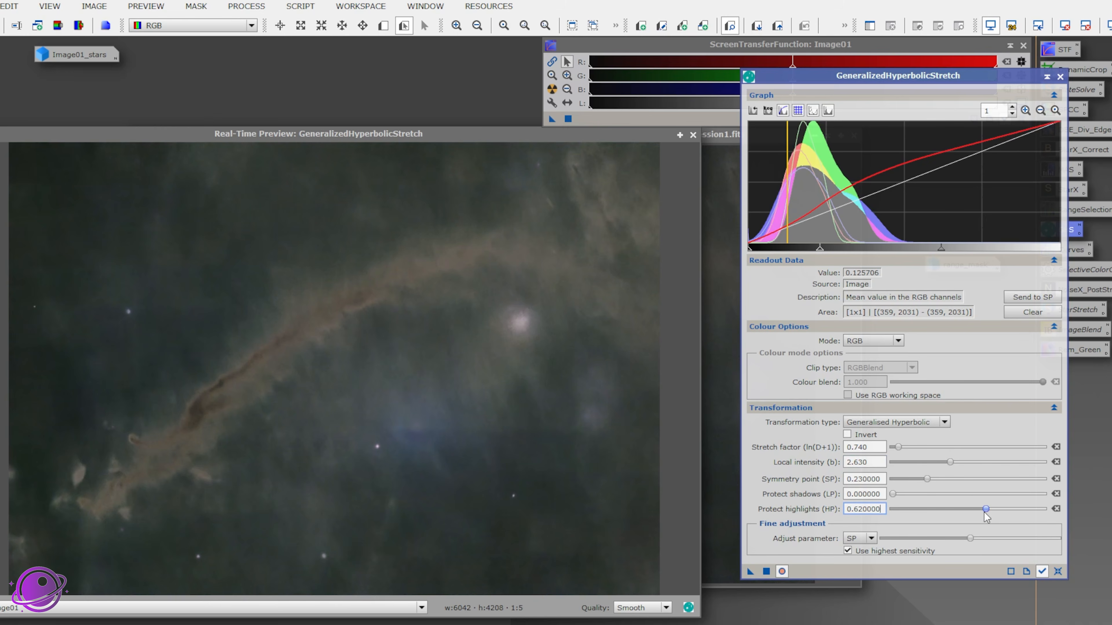
{"action": "left_click", "coordinate": [766, 574]}
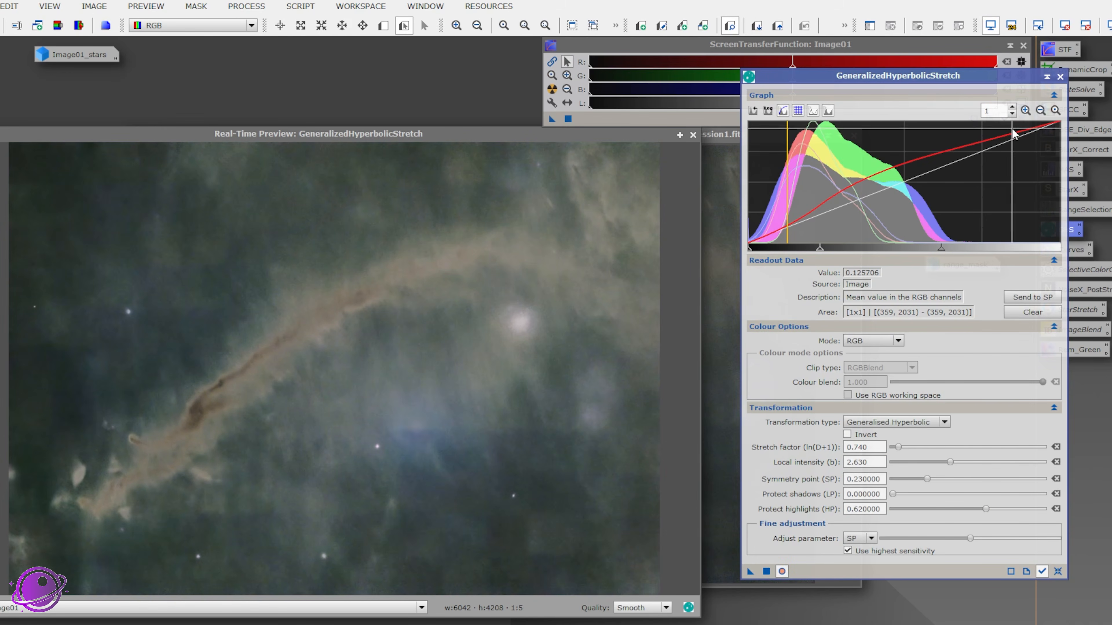
Step: Close the stretch process and preview, briefly reopen GHS to check the histogram, and shift the Image01 window aside
{"action": "left_click", "coordinate": [1060, 78]}
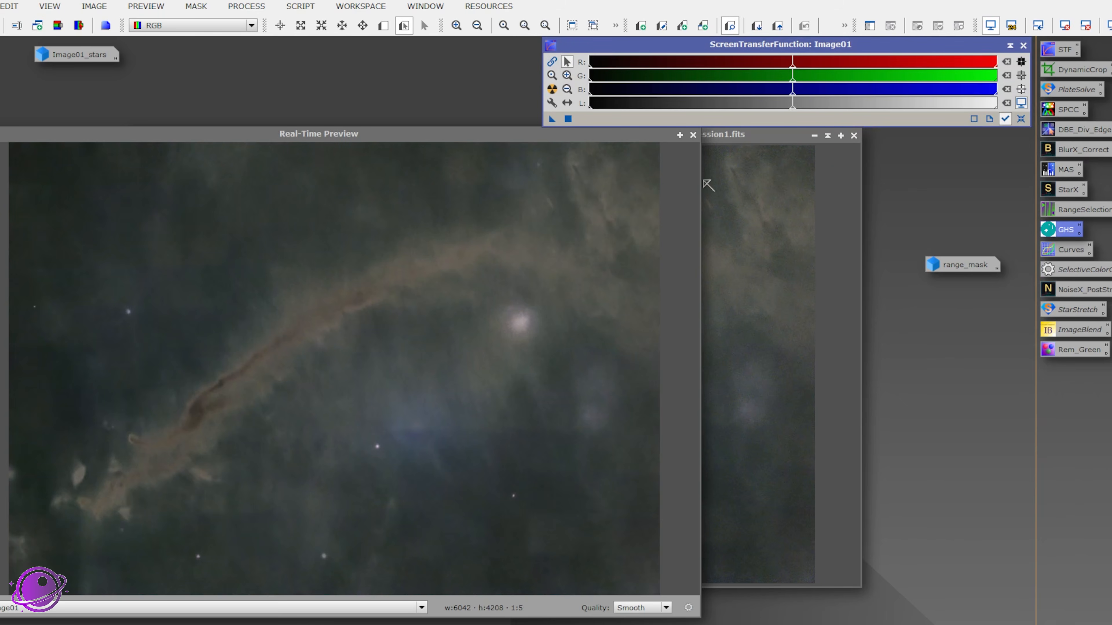
{"action": "left_click", "coordinate": [694, 134]}
{"action": "double_click", "coordinate": [1055, 229]}
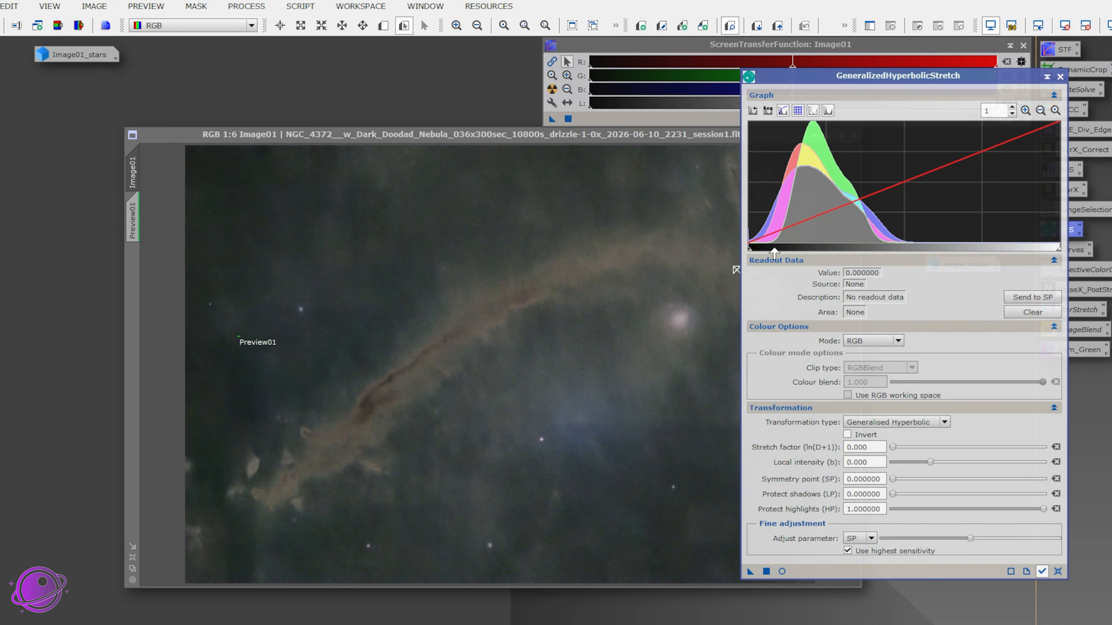
{"action": "left_click", "coordinate": [1059, 78]}
{"action": "left_click_drag", "start_coordinate": [626, 132], "coordinate": [549, 134]}
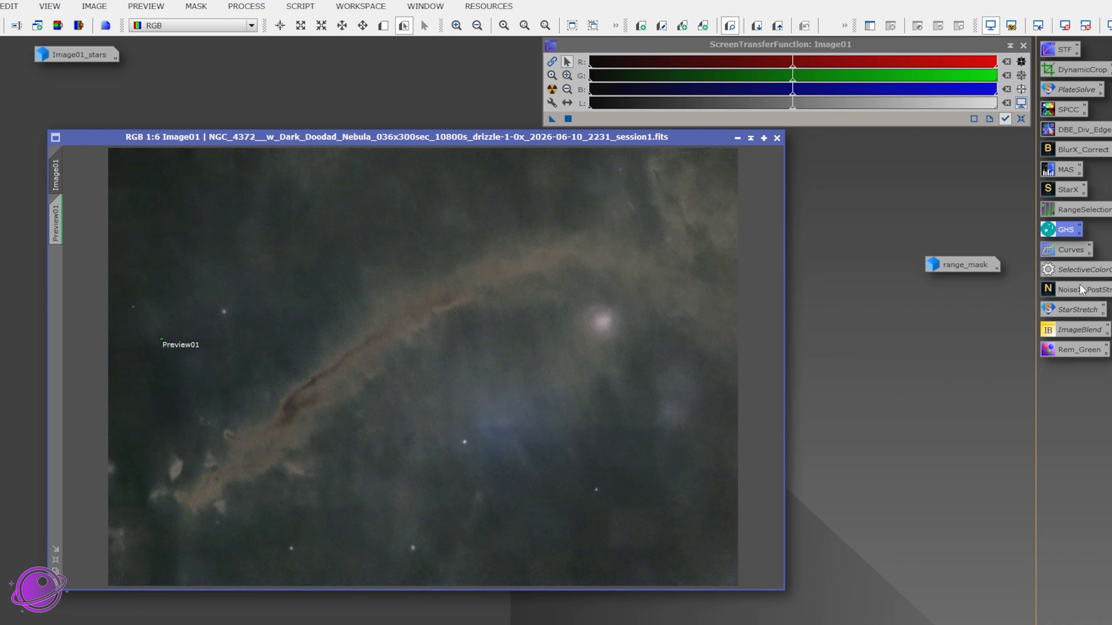
Step: Open the saved Curves process on the RGB/K channel, start its real-time preview and inspect the globular cluster
{"action": "double_click", "coordinate": [1063, 250]}
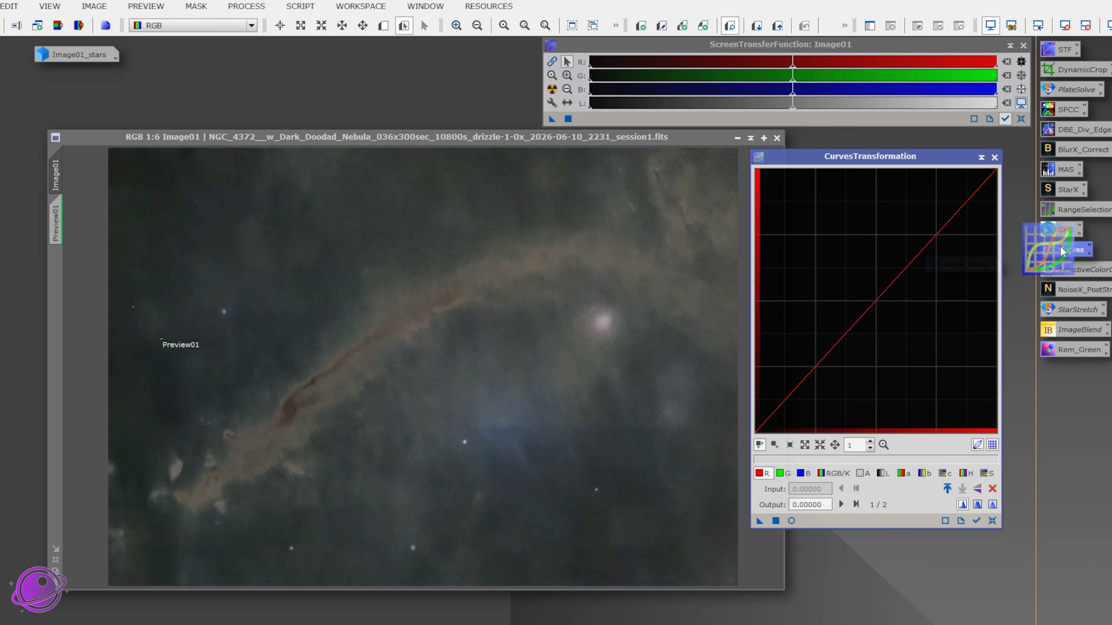
{"action": "left_click", "coordinate": [838, 479]}
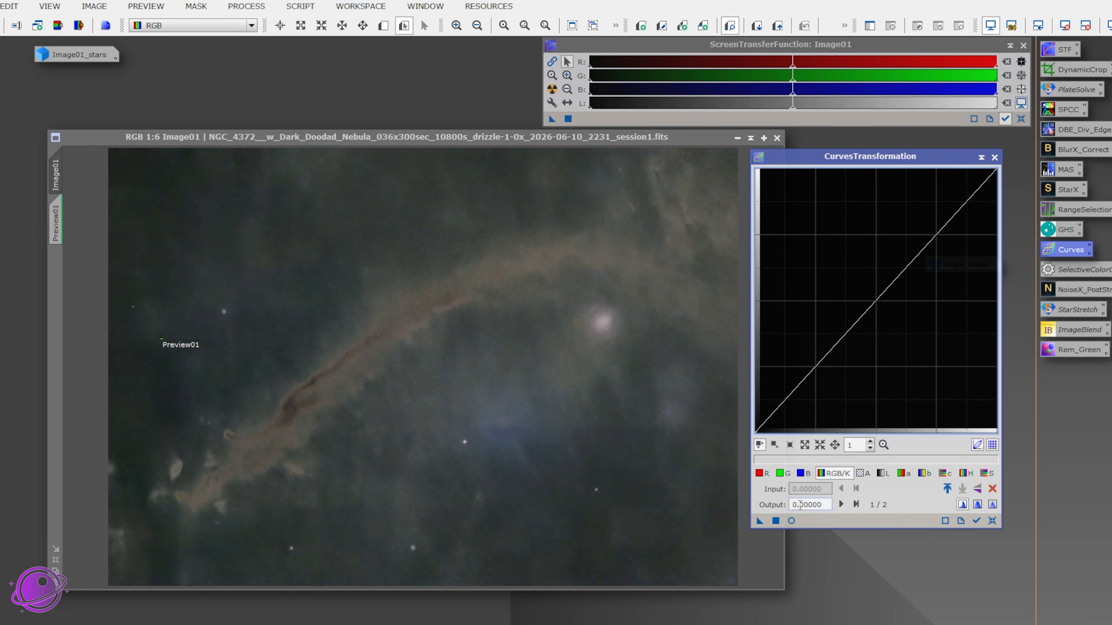
{"action": "left_click", "coordinate": [791, 521]}
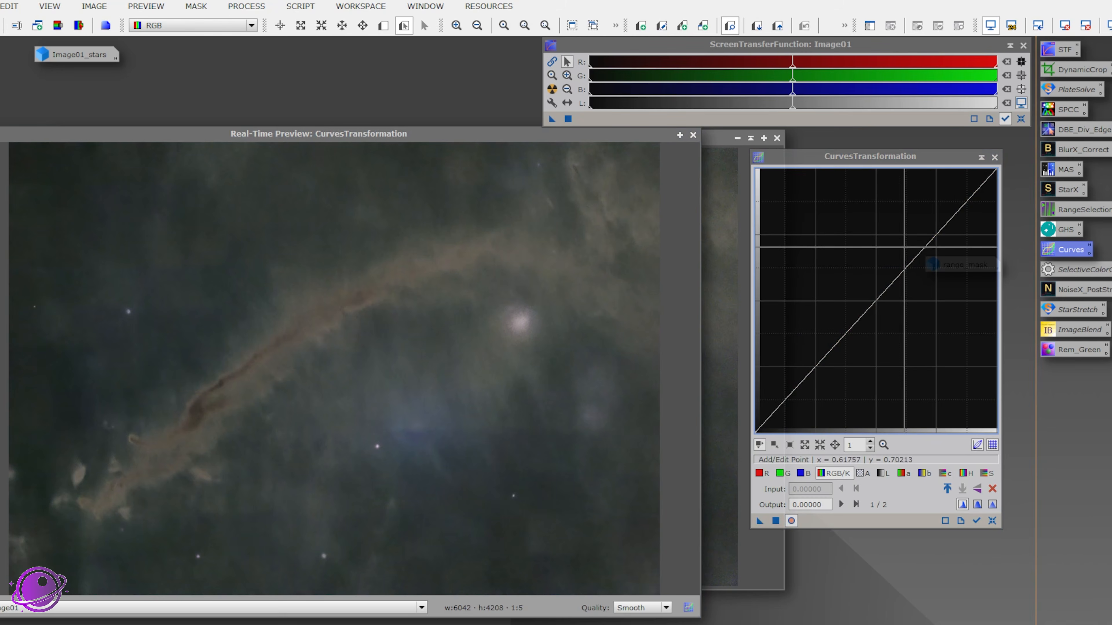
{"action": "left_click", "coordinate": [520, 320]}
{"action": "left_click_drag", "start_coordinate": [520, 319], "coordinate": [520, 324]}
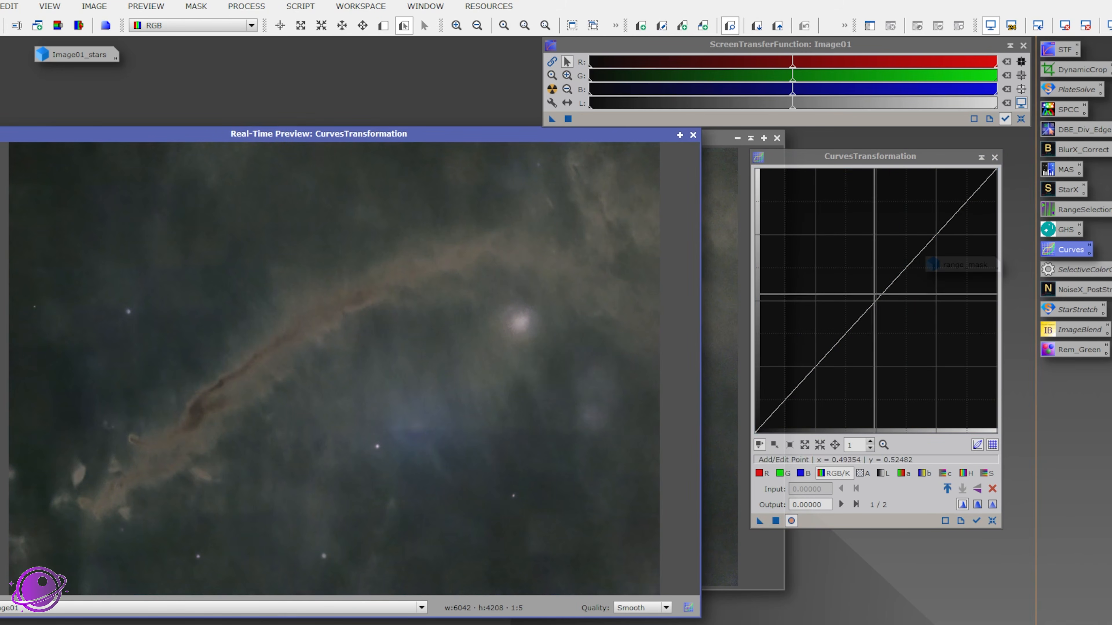
Step: Shape a contrast curve by anchoring the midtones and highlights and lowering the shadow point to input 0.17829, output 0.11348
{"action": "left_click", "coordinate": [879, 298]}
{"action": "left_click", "coordinate": [937, 240]}
{"action": "left_click_drag", "start_coordinate": [790, 399], "coordinate": [798, 405]}
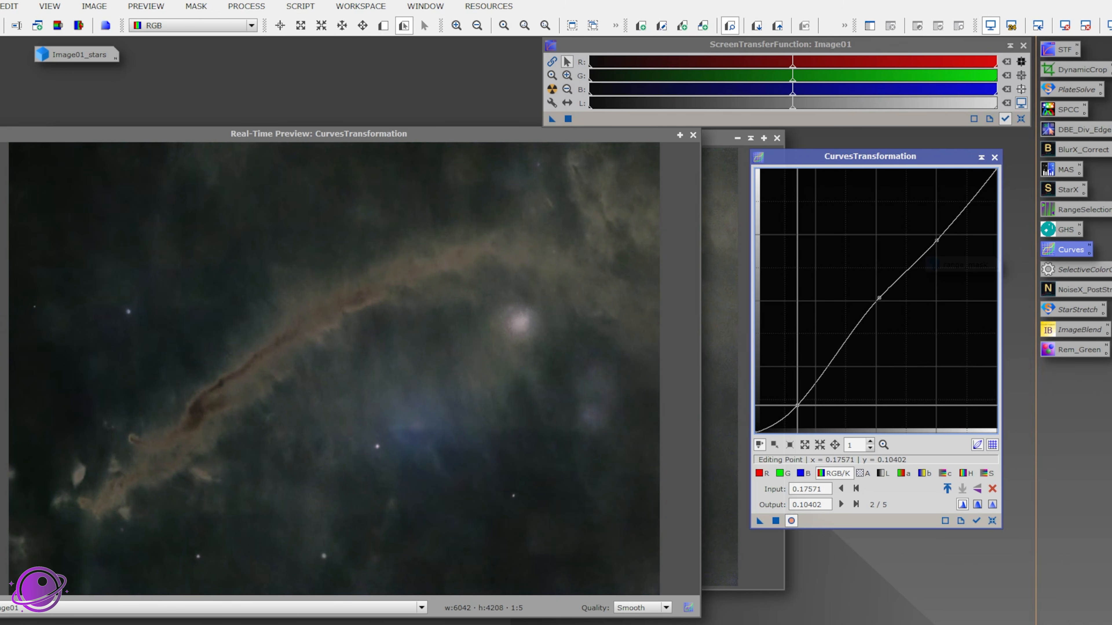
{"action": "left_click_drag", "start_coordinate": [959, 213], "coordinate": [937, 236]}
{"action": "left_click_drag", "start_coordinate": [879, 297], "coordinate": [882, 294]}
{"action": "left_click", "coordinate": [935, 238]}
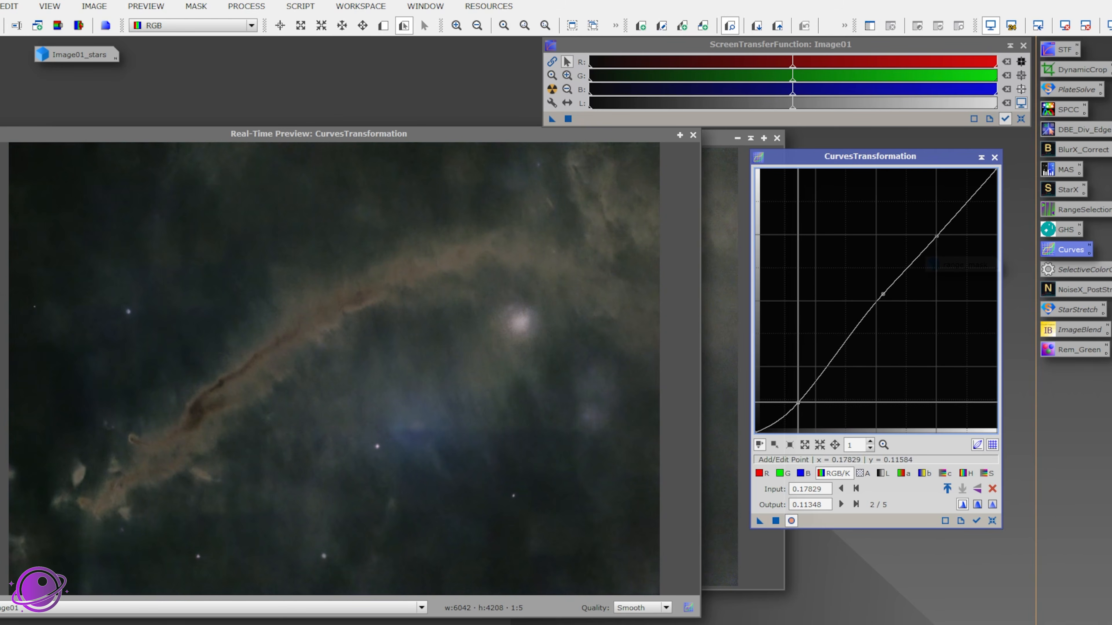
{"action": "left_click_drag", "start_coordinate": [797, 405], "coordinate": [798, 402]}
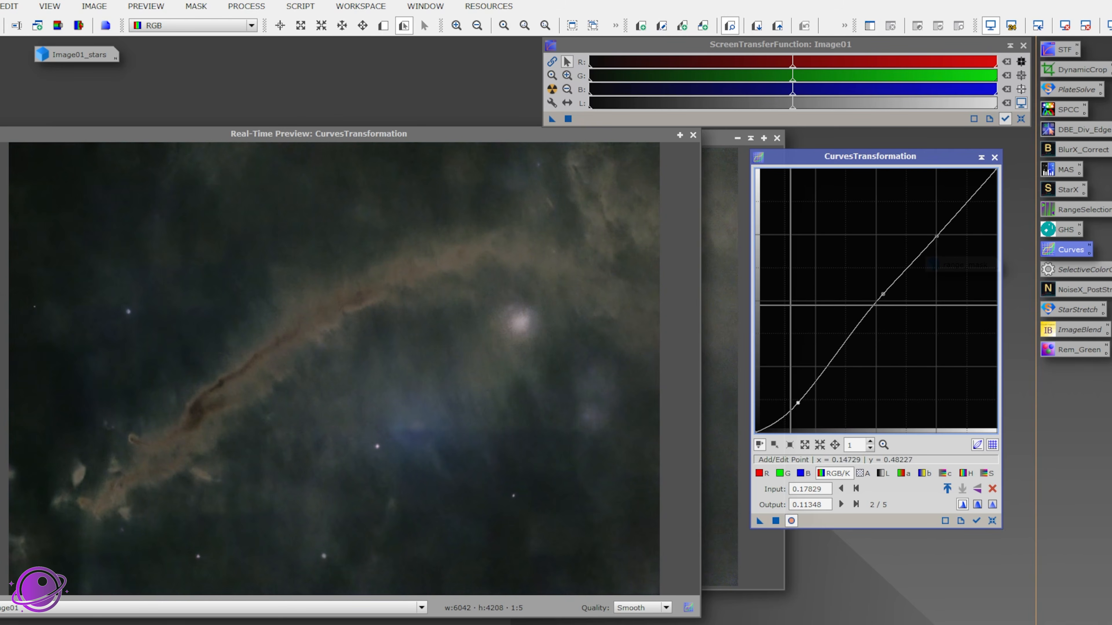
Step: Apply the RGB/K curve to Image01, reset CurvesTransformation and close it together with its real-time preview
{"action": "left_click", "coordinate": [771, 523]}
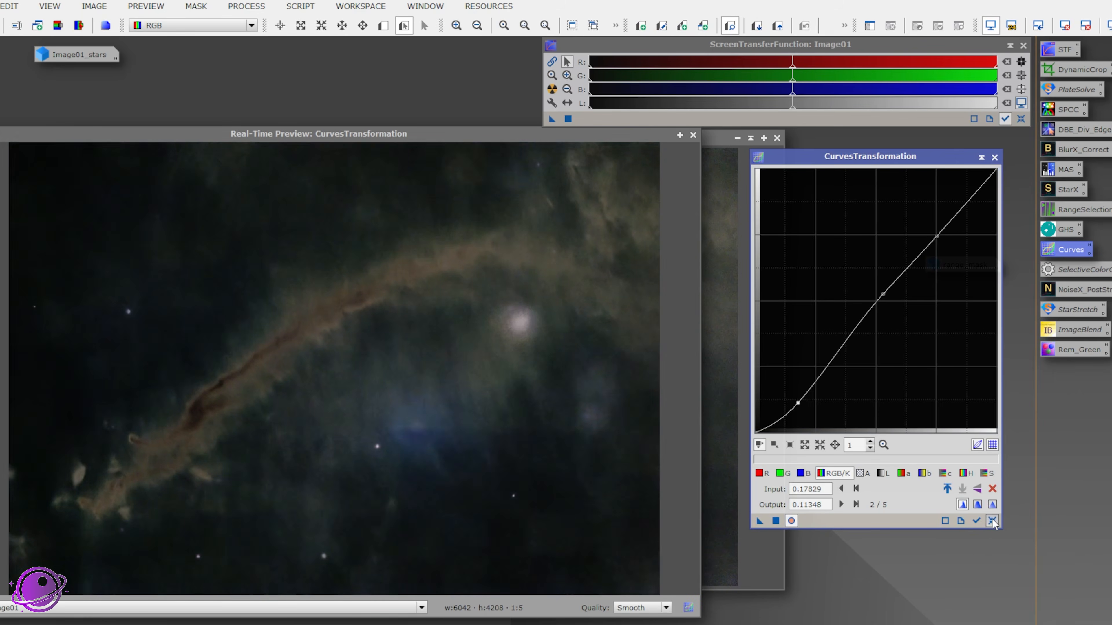
{"action": "left_click", "coordinate": [992, 521]}
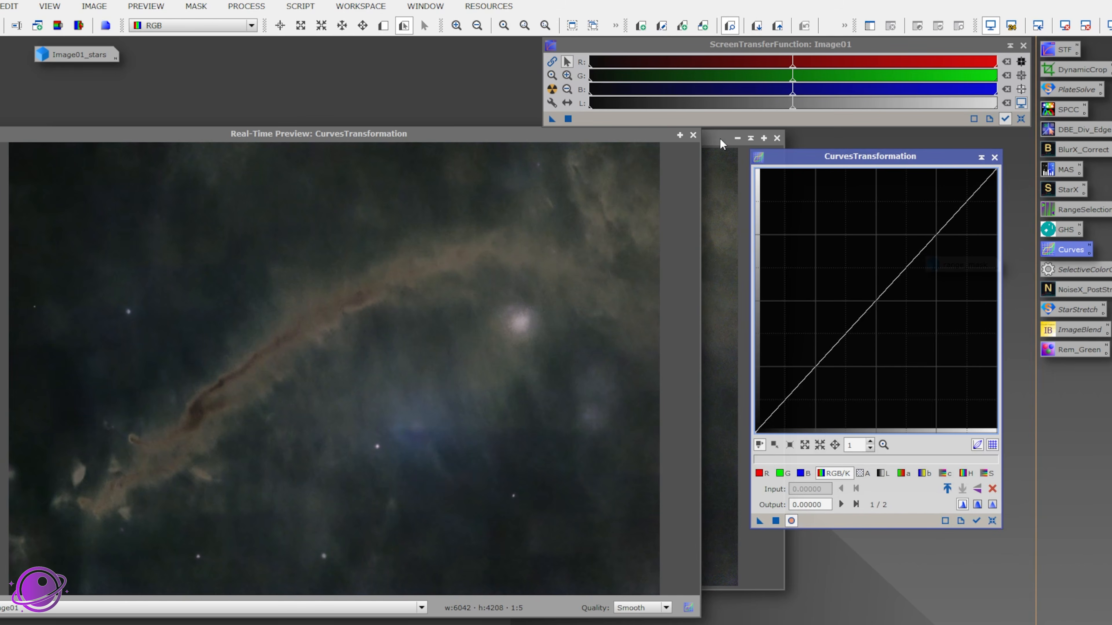
{"action": "left_click", "coordinate": [693, 135]}
{"action": "left_click", "coordinate": [995, 157]}
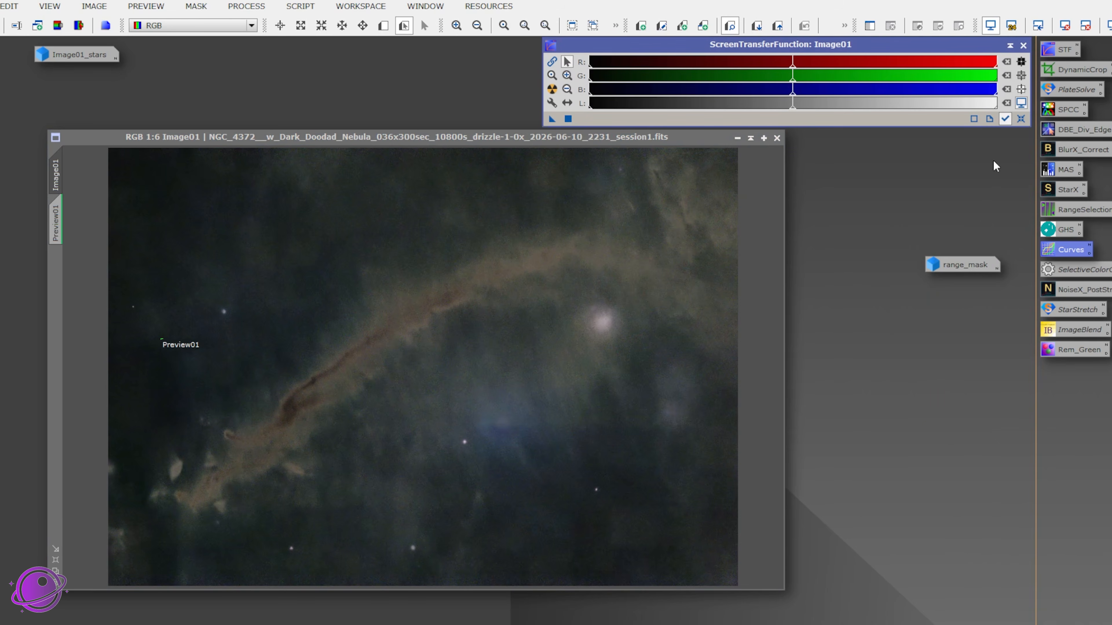
Step: Launch the SelectiveColorCorrection script from its saved process, run it on Image01 and reposition its window
{"action": "left_click", "coordinate": [1074, 273]}
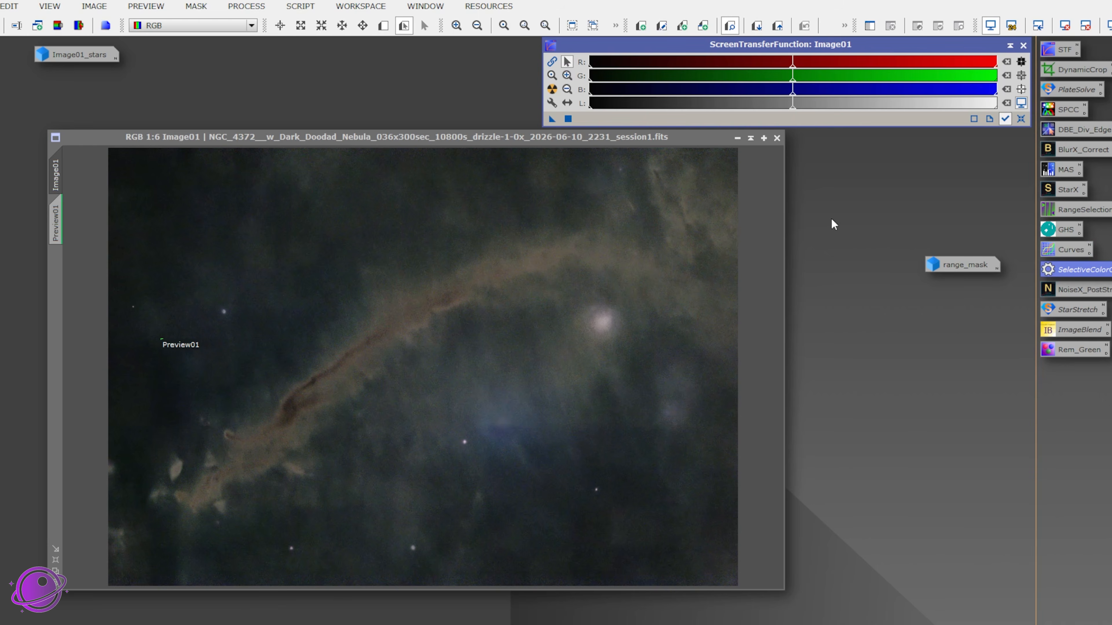
{"action": "double_click", "coordinate": [1058, 274]}
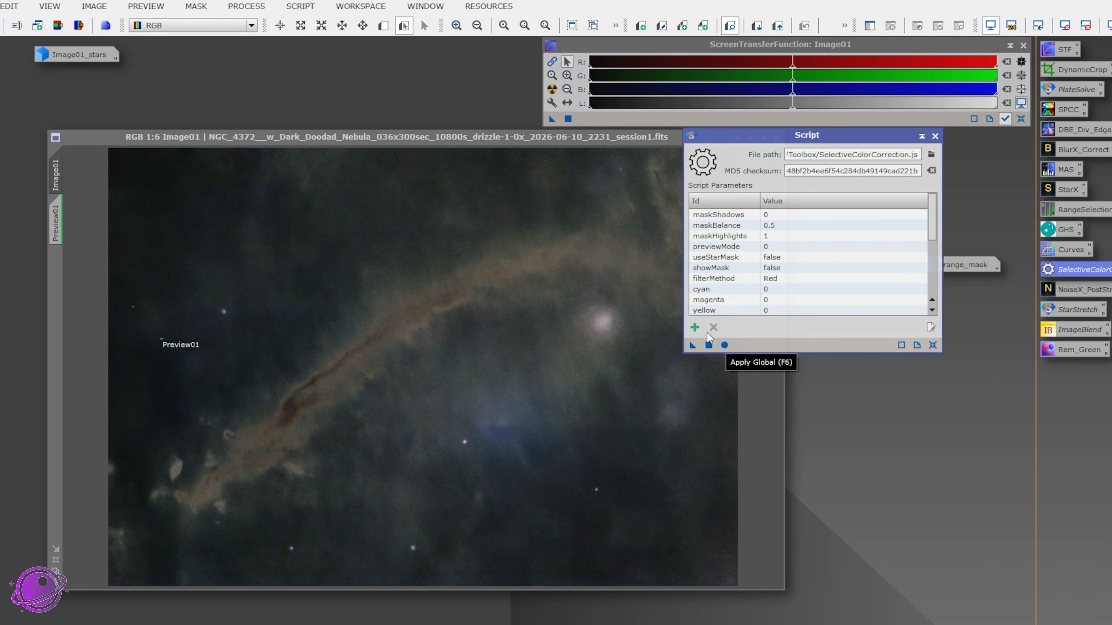
{"action": "left_click", "coordinate": [300, 6]}
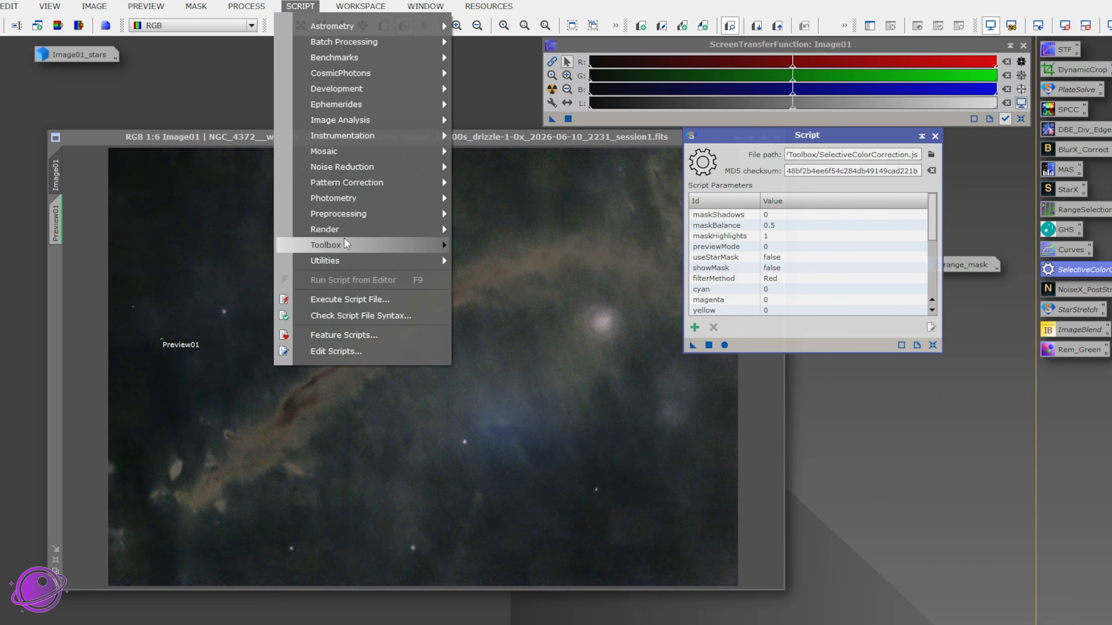
{"action": "mouse_move", "coordinate": [442, 259]}
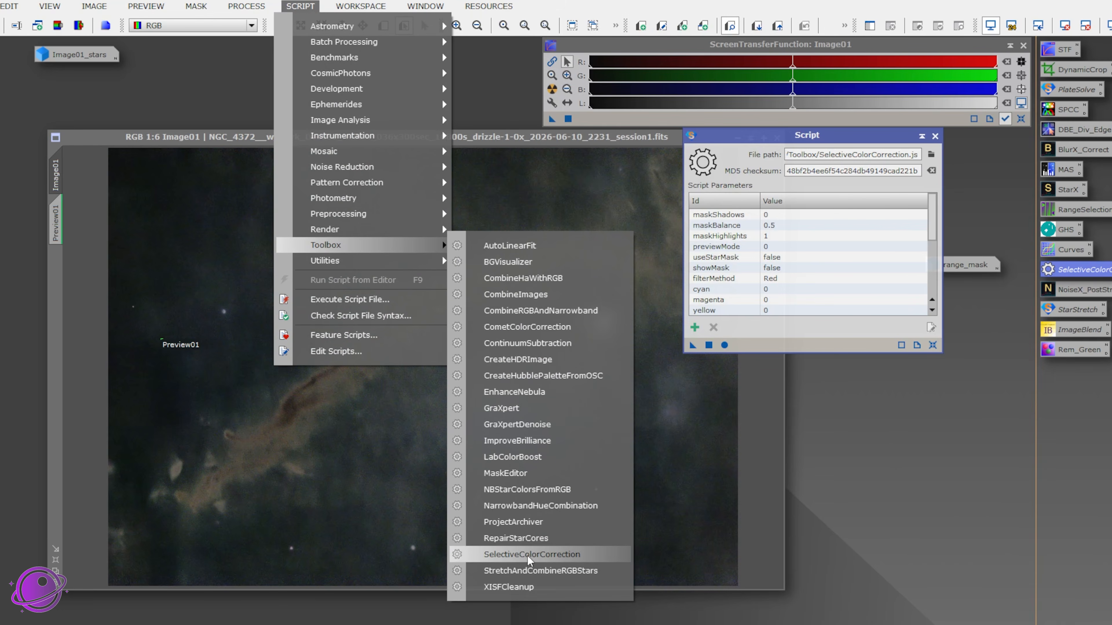
{"action": "left_click", "coordinate": [544, 555]}
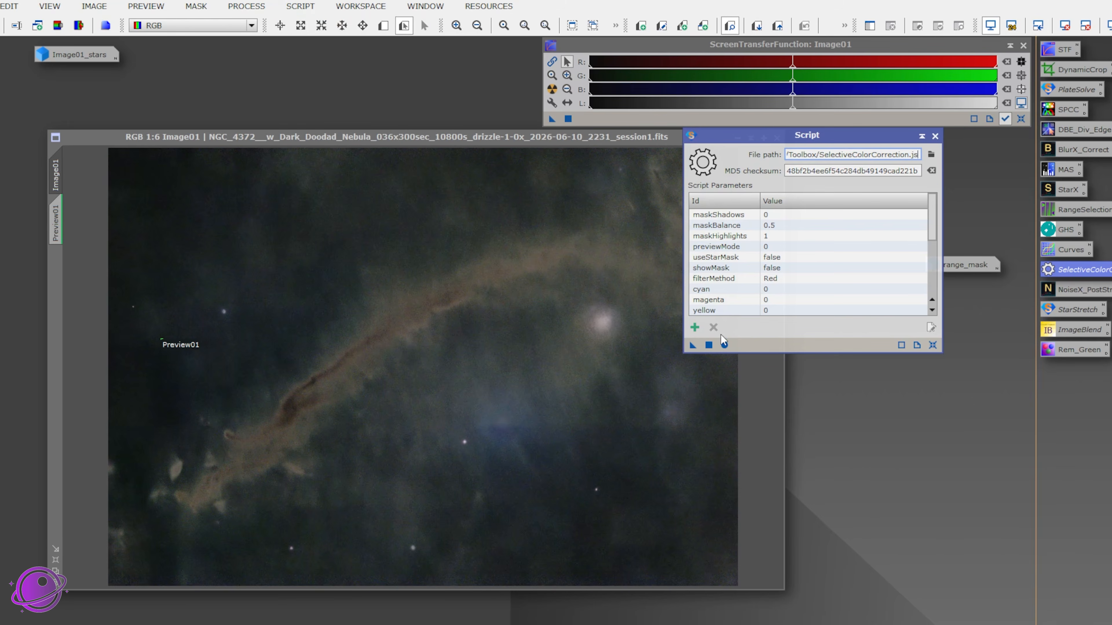
{"action": "left_click", "coordinate": [724, 345]}
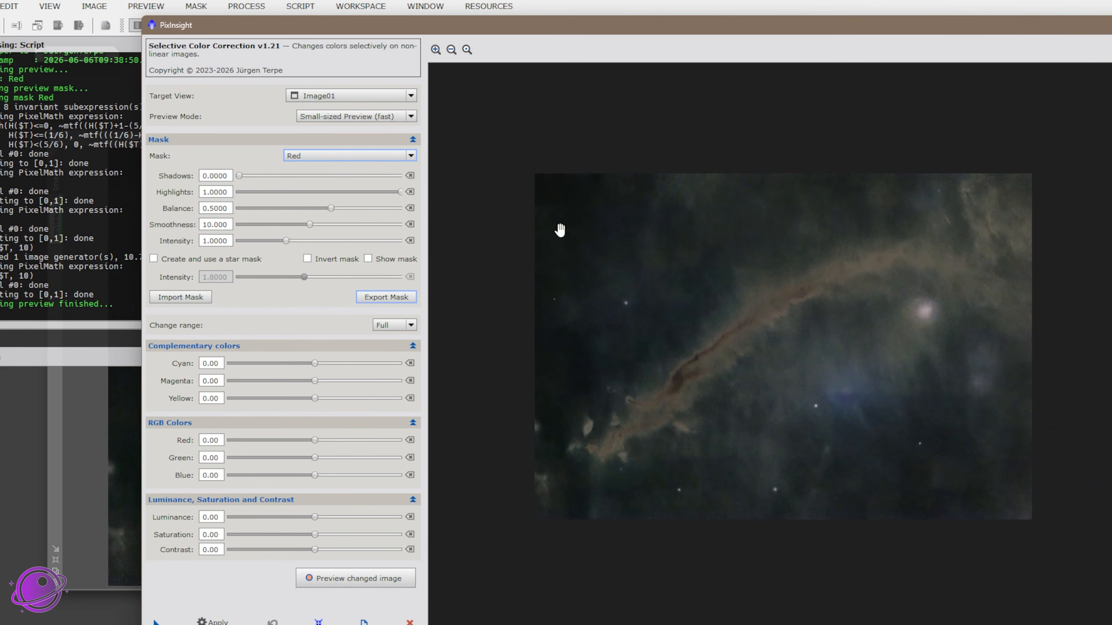
{"action": "left_click_drag", "start_coordinate": [143, 19], "coordinate": [0, 0]}
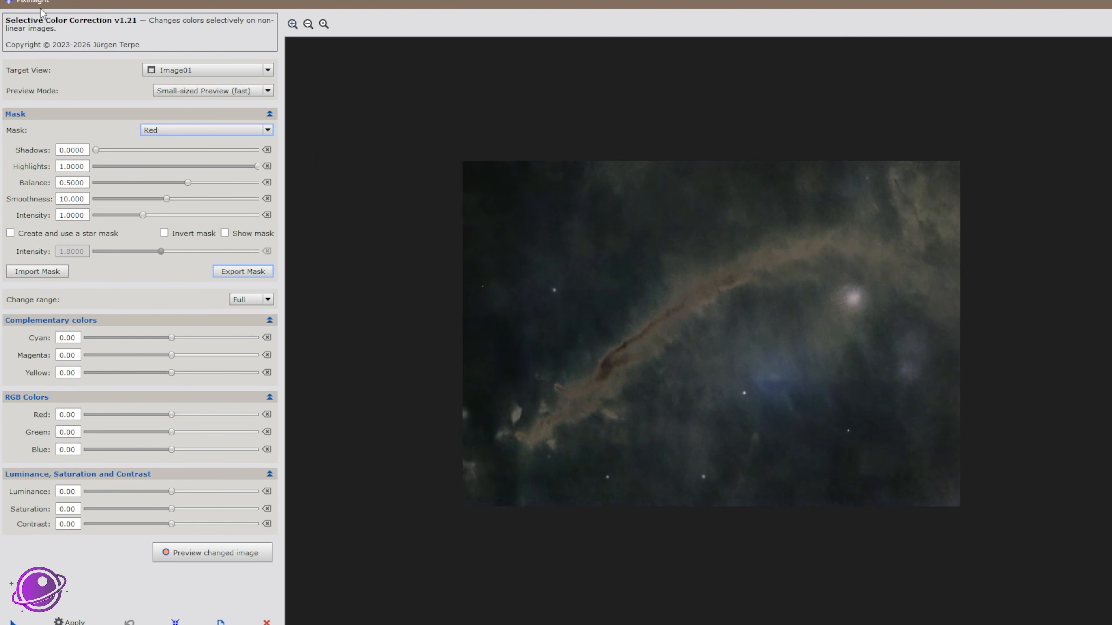
Step: Choose the Yellow color mask for the correction and briefly display it to check its coverage
{"action": "left_click", "coordinate": [197, 131]}
{"action": "left_click", "coordinate": [166, 194]}
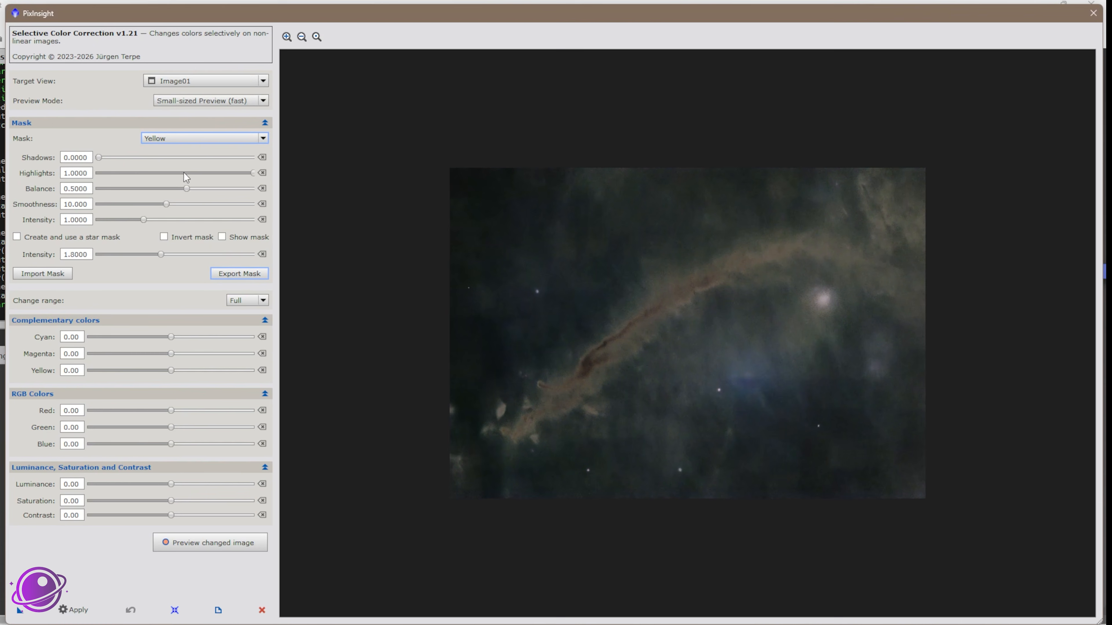
{"action": "left_click", "coordinate": [222, 238]}
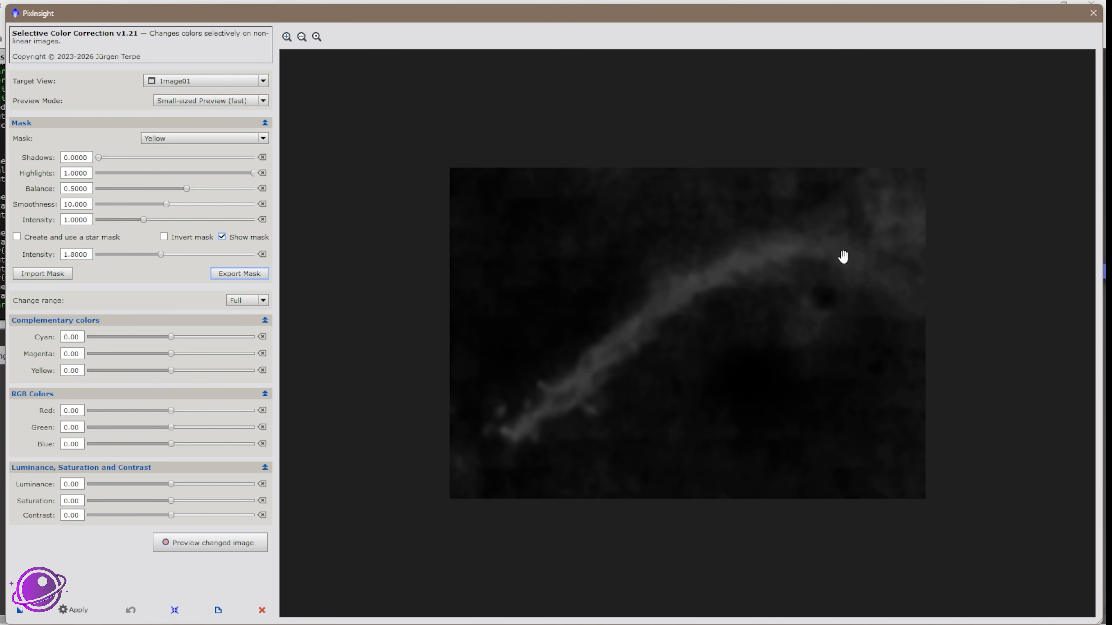
{"action": "left_click", "coordinate": [241, 238]}
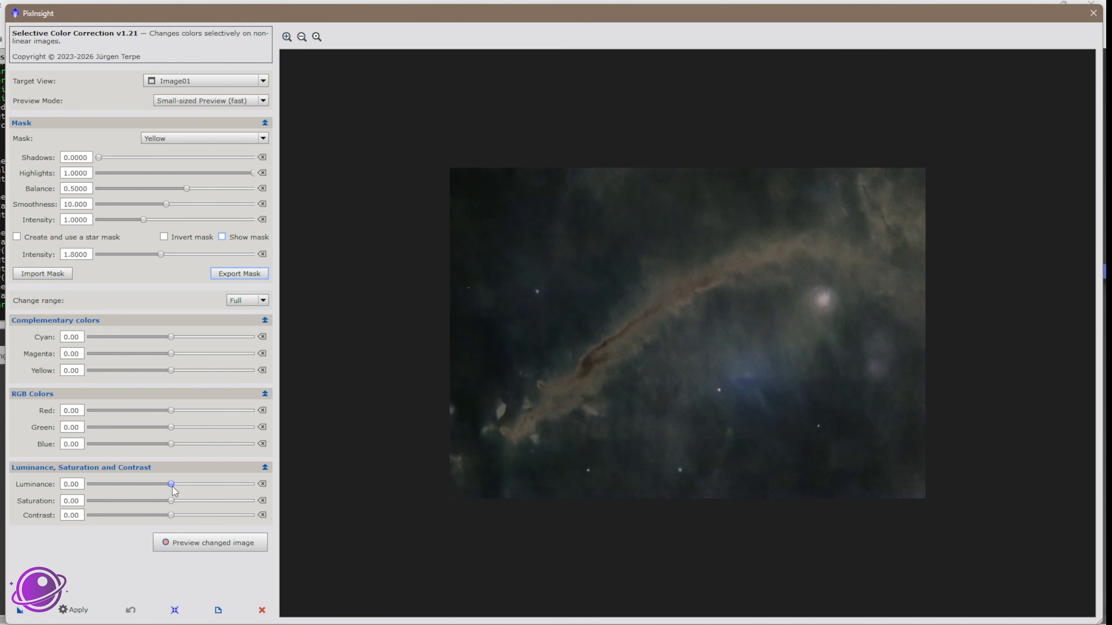
Step: Set luminance to 36, saturation and contrast to 10 for the yellows, compare with the original and apply the correction
{"action": "left_click_drag", "start_coordinate": [173, 490], "coordinate": [201, 490]}
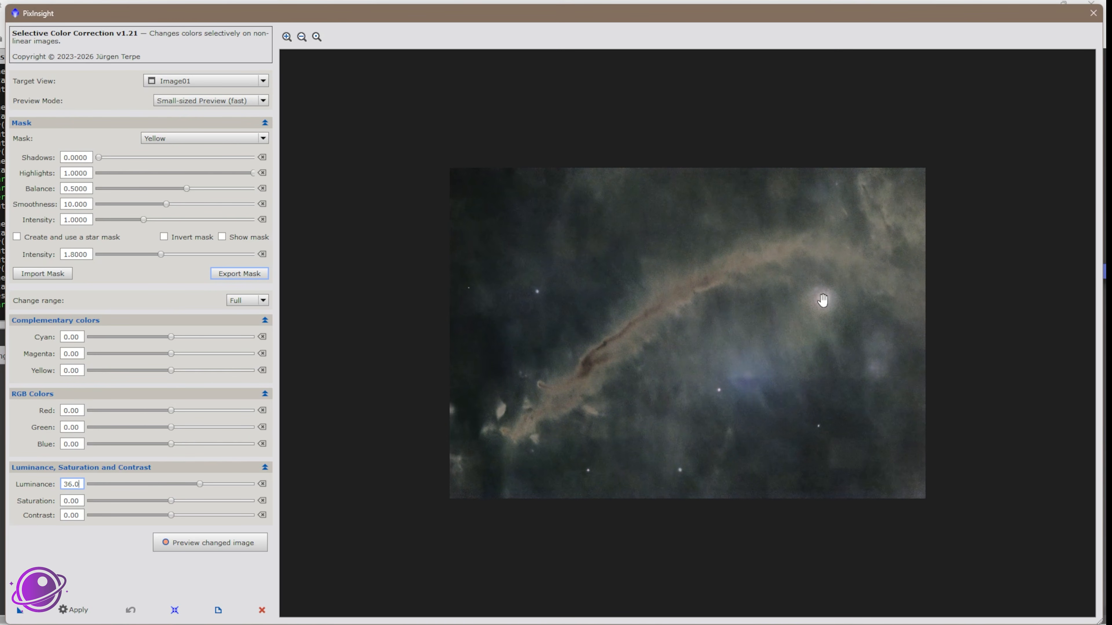
{"action": "left_click_drag", "start_coordinate": [174, 507], "coordinate": [179, 515]}
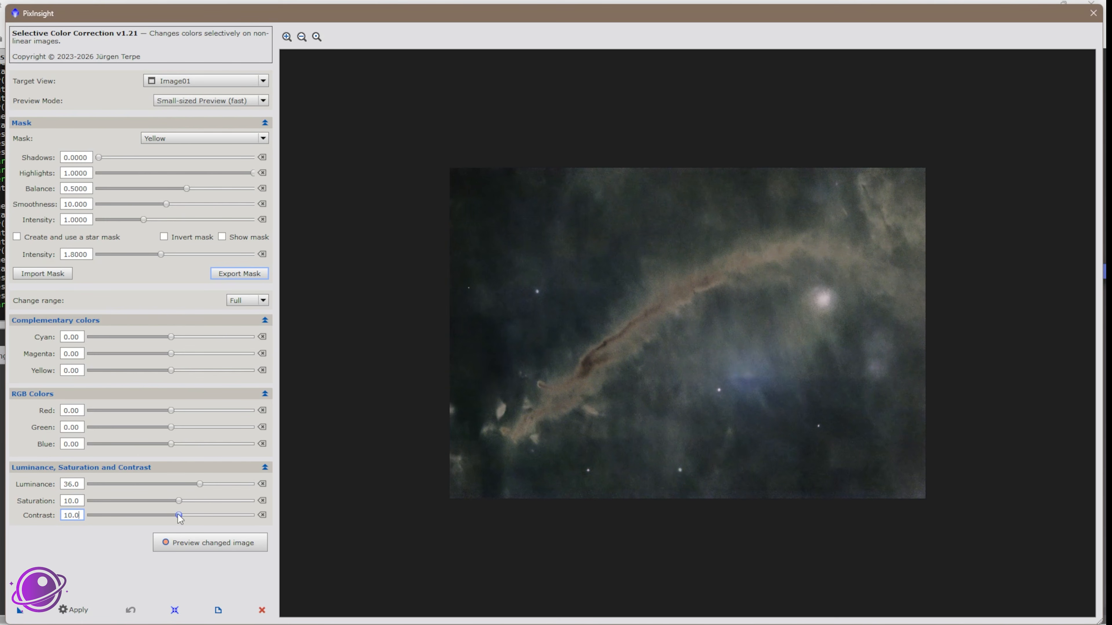
{"action": "left_click", "coordinate": [202, 544]}
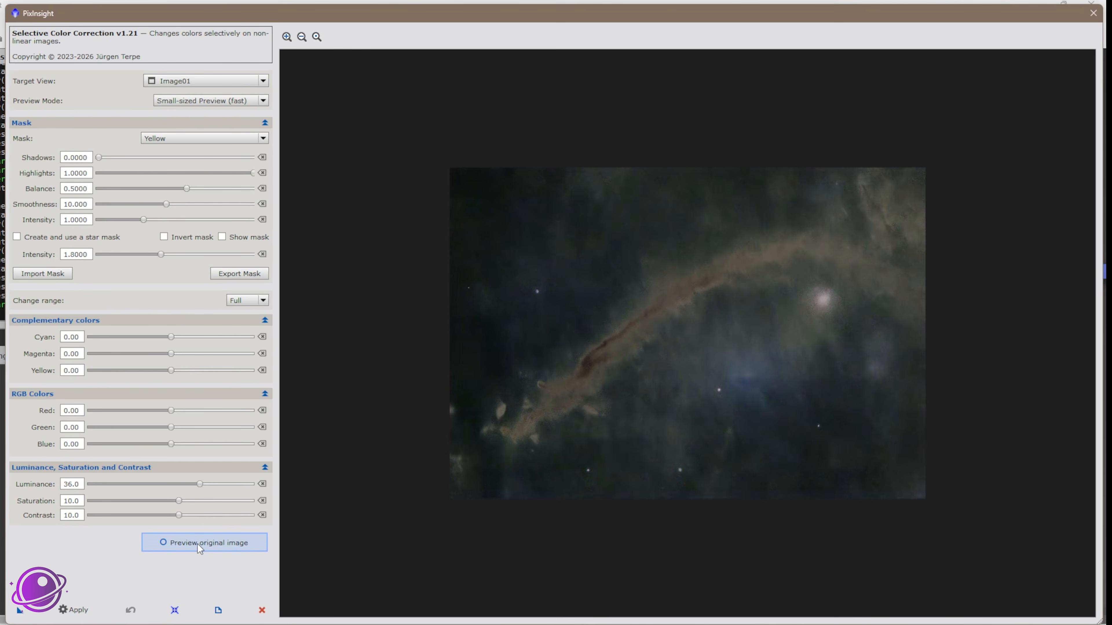
{"action": "left_click", "coordinate": [197, 544]}
{"action": "left_click", "coordinate": [197, 544]}
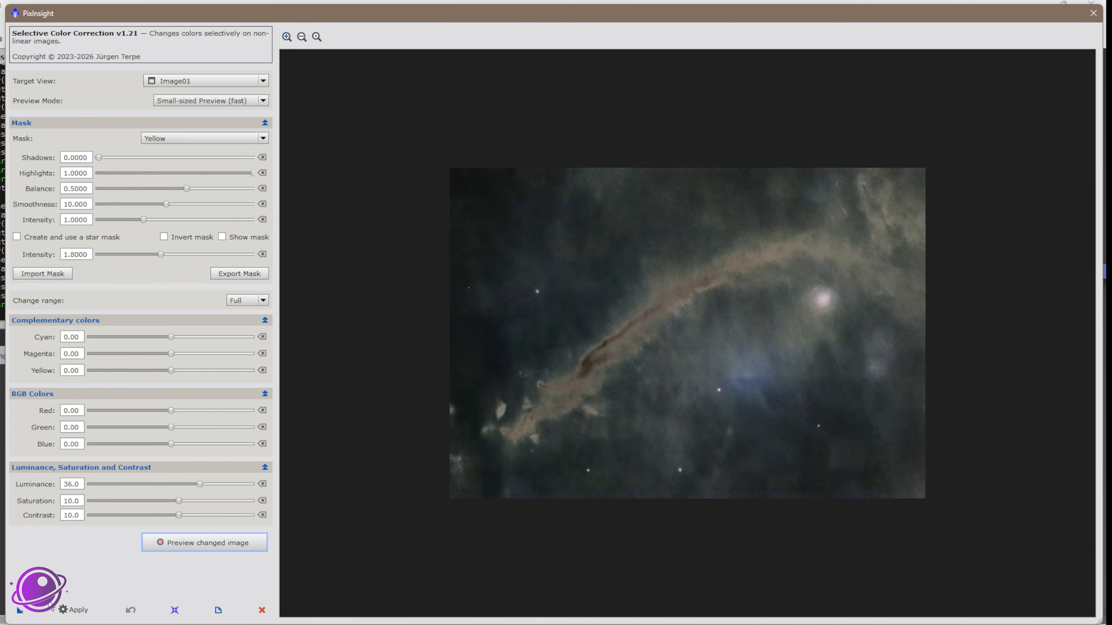
{"action": "left_click", "coordinate": [75, 610]}
Step: Switch the correction mask to Low Saturation and display it in the preview
{"action": "left_click", "coordinate": [206, 138]}
{"action": "left_click", "coordinate": [194, 212]}
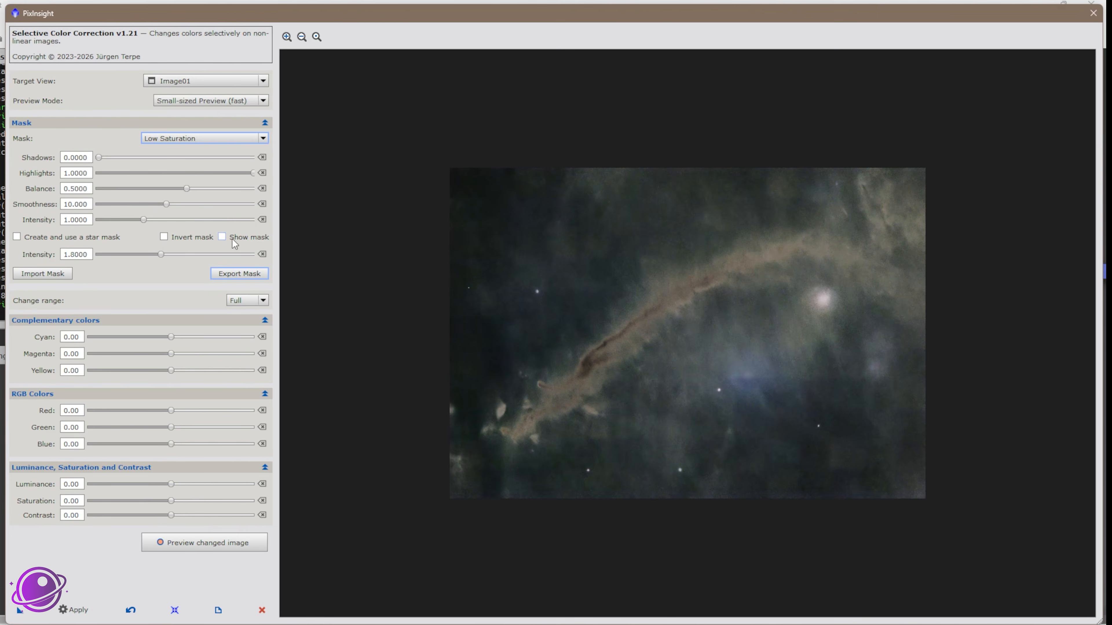
{"action": "left_click", "coordinate": [233, 238]}
{"action": "left_click", "coordinate": [236, 242]}
{"action": "left_click", "coordinate": [235, 242]}
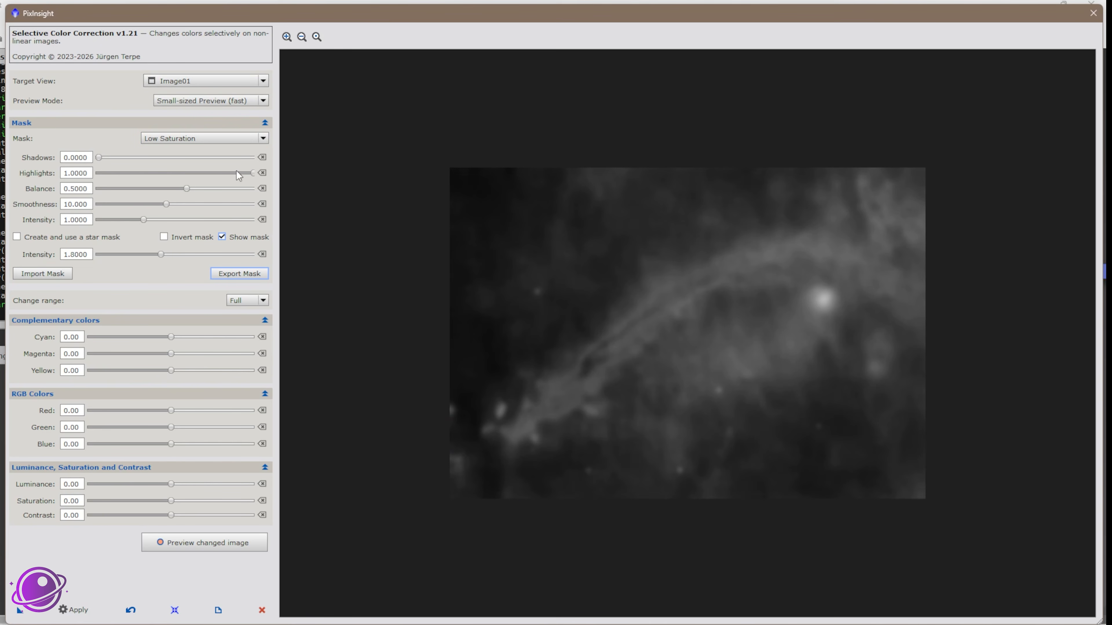
Step: Set the Low Saturation mask's highlights to 0.5888 and smoothness to 6.2449, and hide the mask
{"action": "left_click_drag", "start_coordinate": [250, 176], "coordinate": [214, 173]}
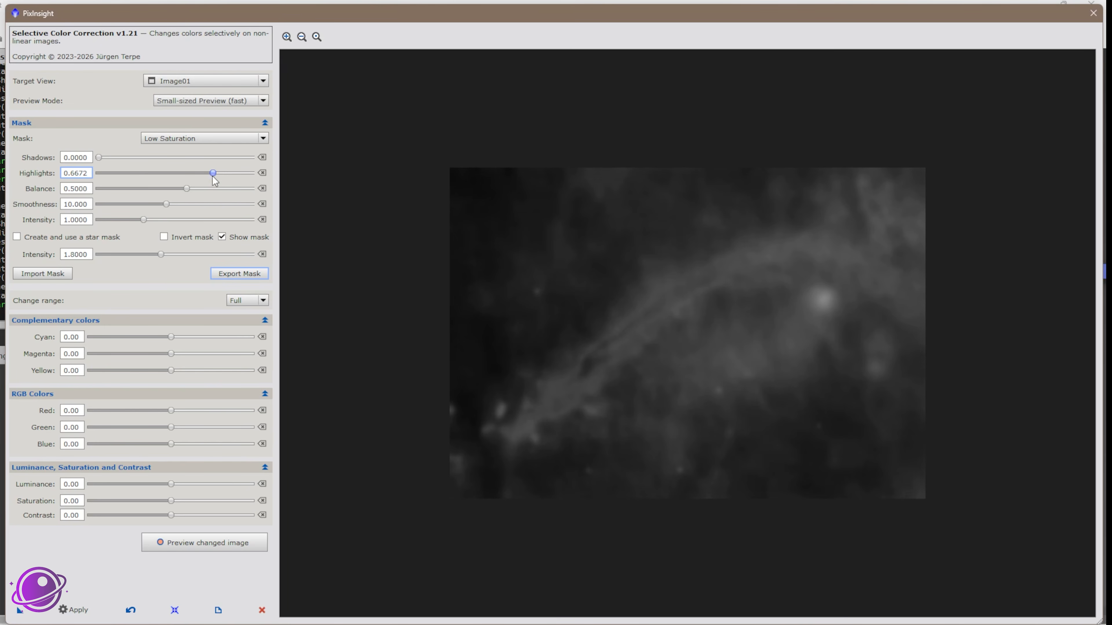
{"action": "left_click_drag", "start_coordinate": [213, 173], "coordinate": [205, 172]}
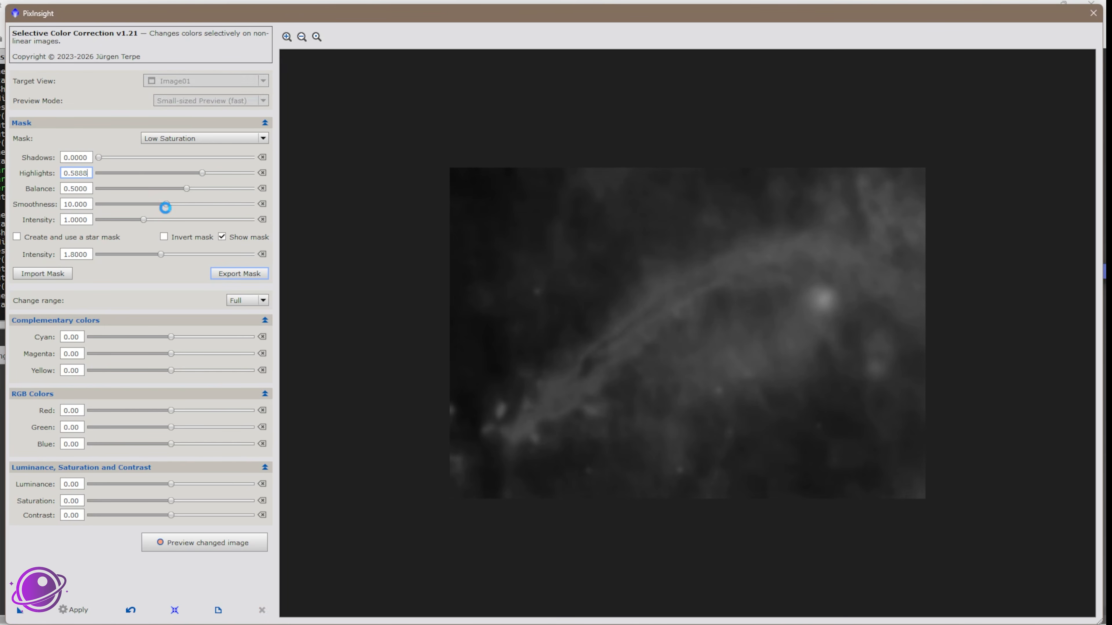
{"action": "left_click_drag", "start_coordinate": [169, 209], "coordinate": [152, 209]}
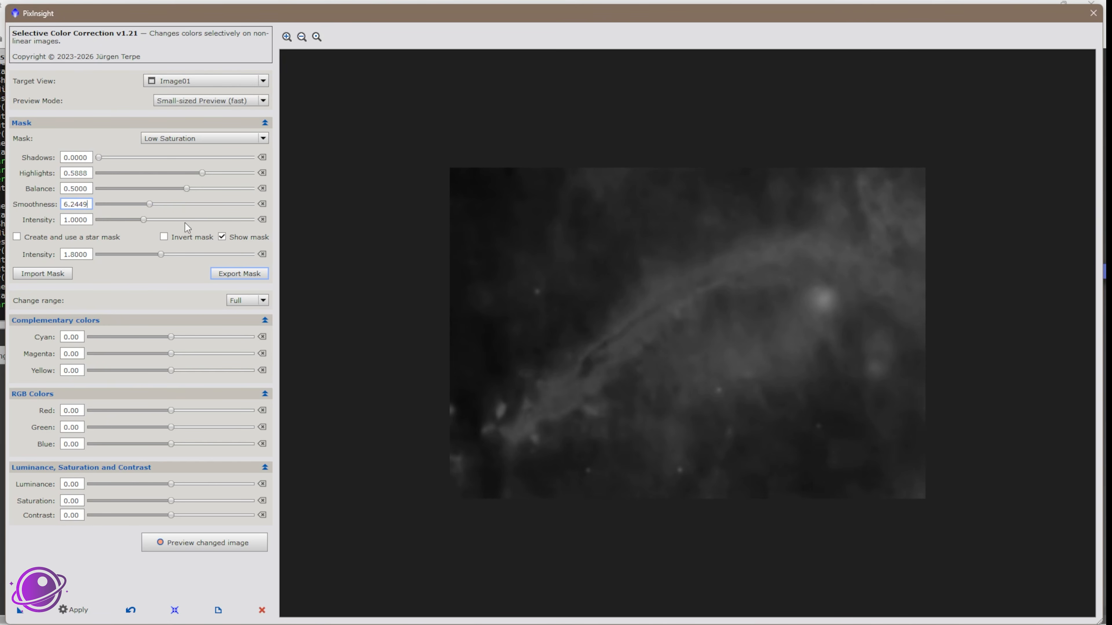
{"action": "left_click", "coordinate": [222, 236]}
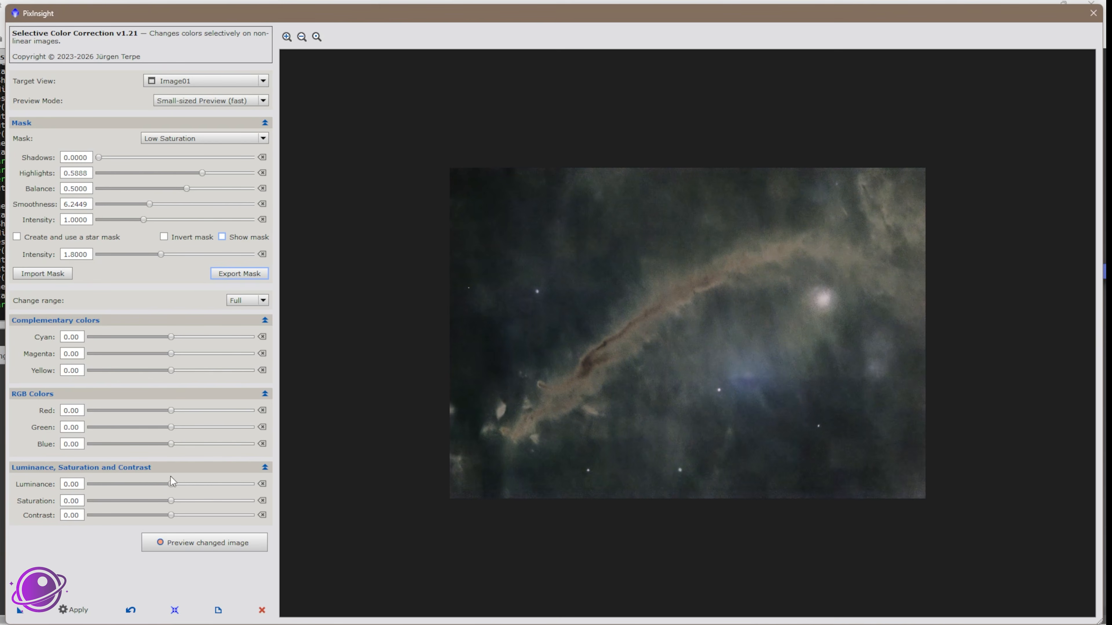
Step: Set luminance to 12, saturation to 6 and contrast to 8 for the low-saturation areas and apply the correction
{"action": "left_click_drag", "start_coordinate": [171, 484], "coordinate": [184, 483]}
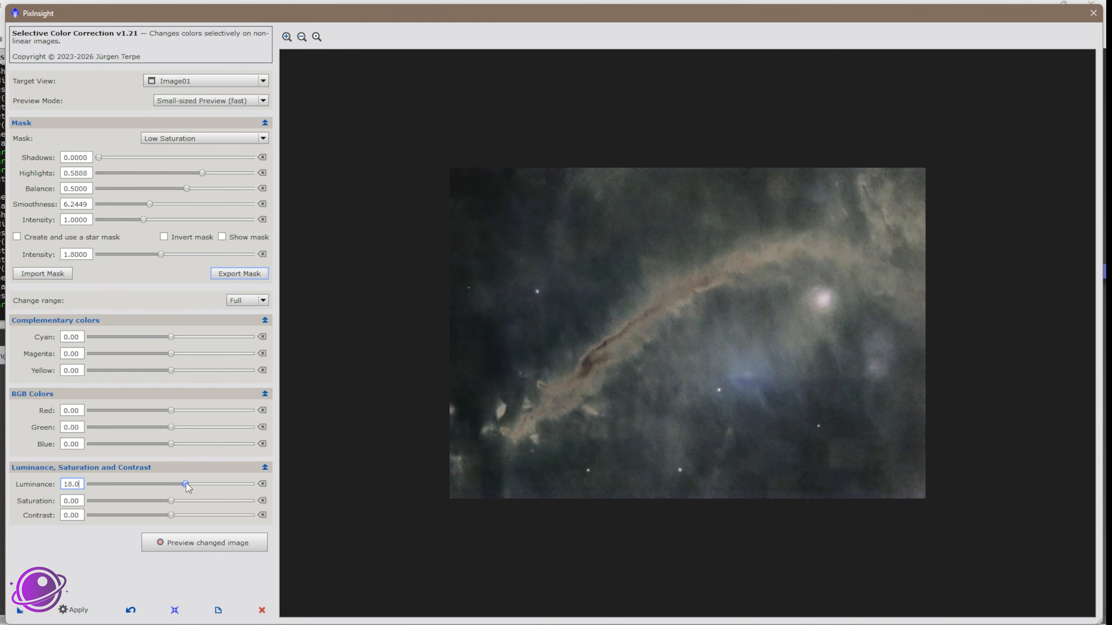
{"action": "left_click_drag", "start_coordinate": [186, 484], "coordinate": [182, 484]}
{"action": "left_click_drag", "start_coordinate": [171, 501], "coordinate": [177, 515]}
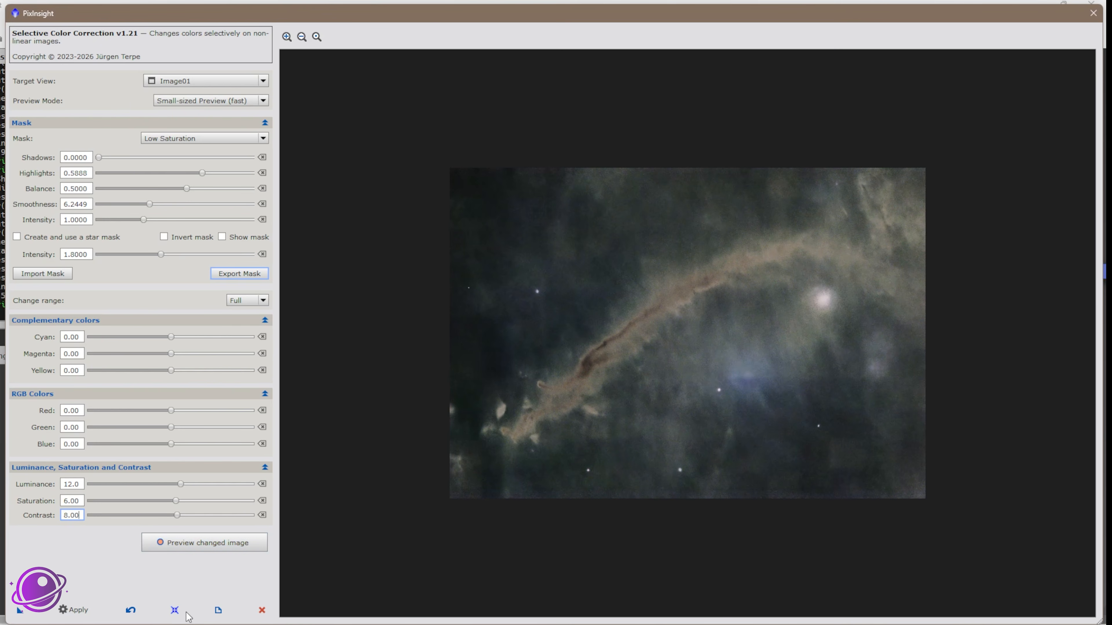
{"action": "left_click", "coordinate": [175, 610]}
Step: Reset the mask's highlights to 1.0 and set the Magenta complementary color to 10
{"action": "scroll", "coordinate": [911, 334], "scroll_direction": "up", "scroll_amount": 2}
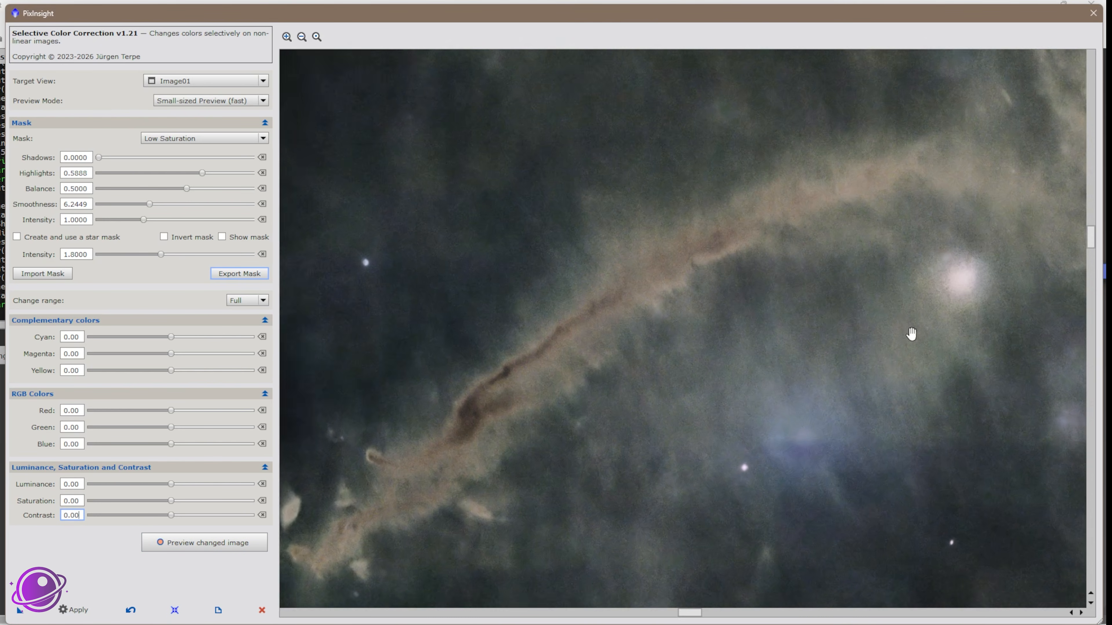
{"action": "scroll", "coordinate": [911, 333], "scroll_direction": "down", "scroll_amount": 2}
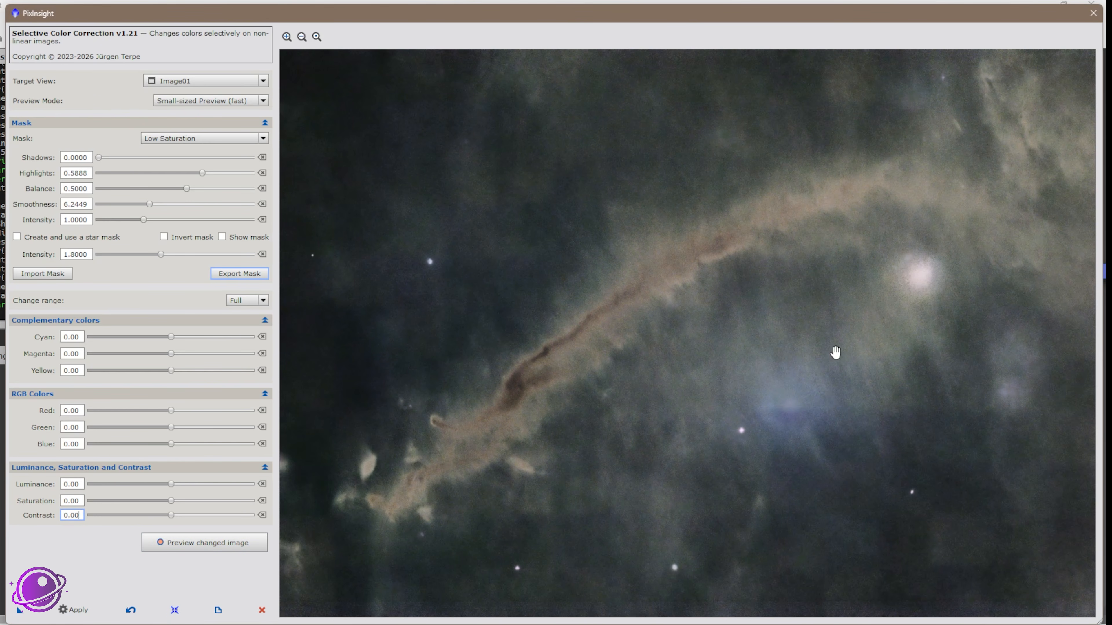
{"action": "left_click", "coordinate": [301, 36]}
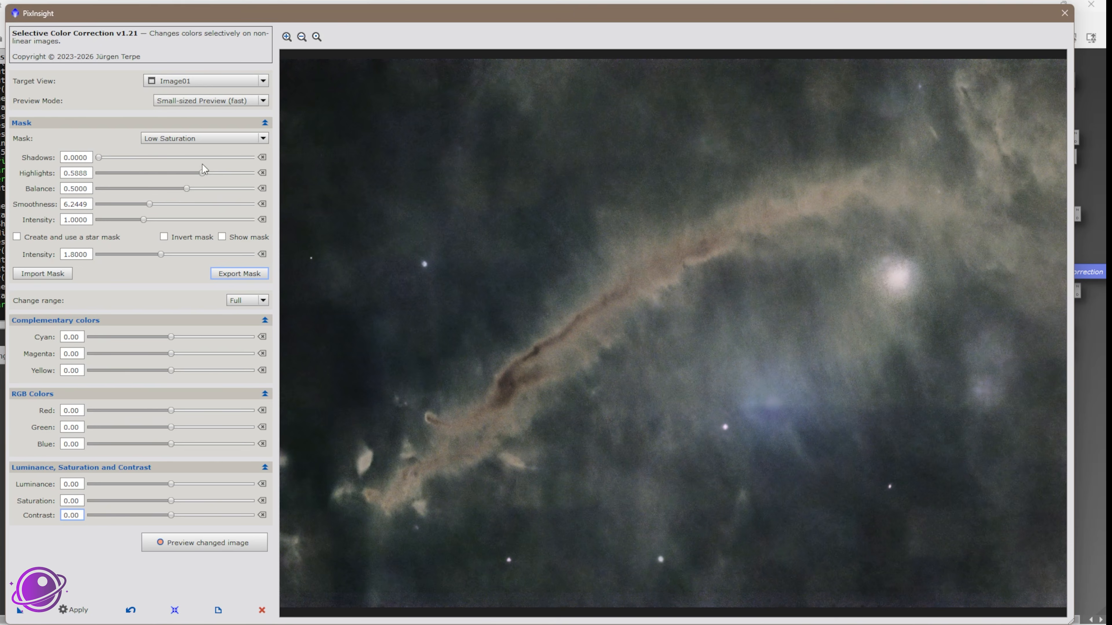
{"action": "left_click", "coordinate": [262, 173]}
{"action": "left_click", "coordinate": [194, 356]}
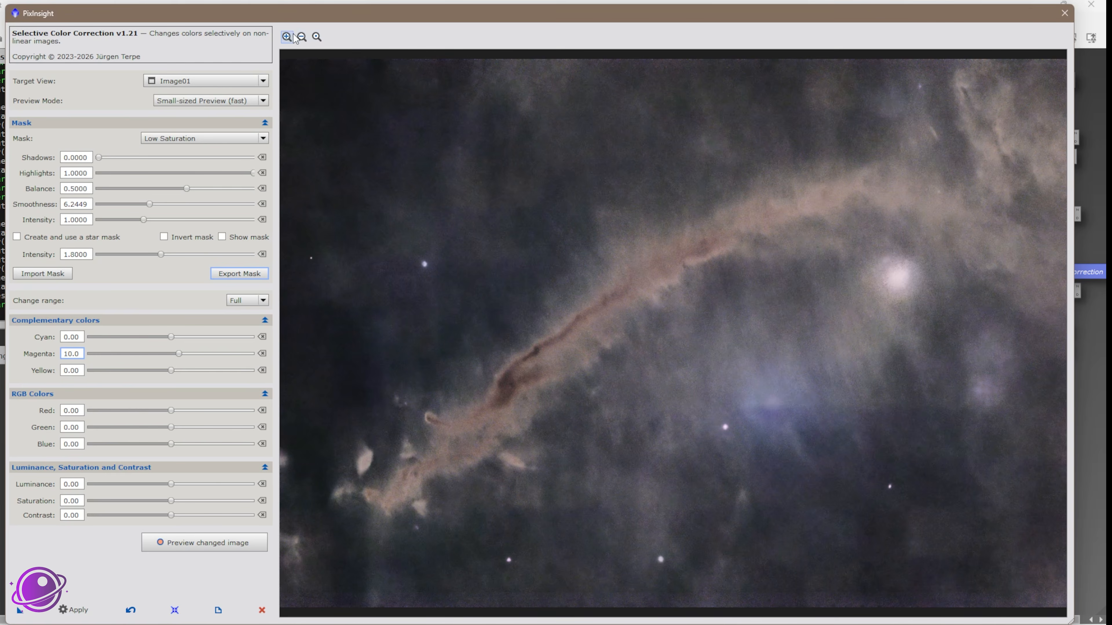
{"action": "left_click", "coordinate": [302, 37]}
{"action": "left_click", "coordinate": [302, 37]}
{"action": "left_click", "coordinate": [165, 357]}
Step: Compare the magenta correction with the original, apply it and close the Selective Color Correction script
{"action": "left_click", "coordinate": [223, 547]}
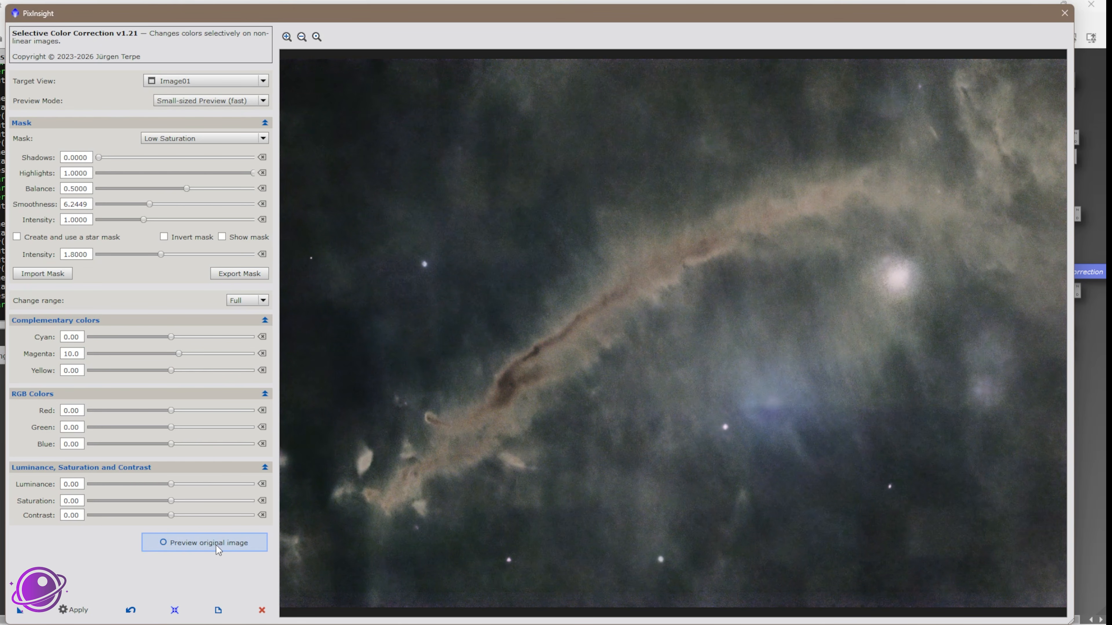
{"action": "left_click", "coordinate": [217, 545]}
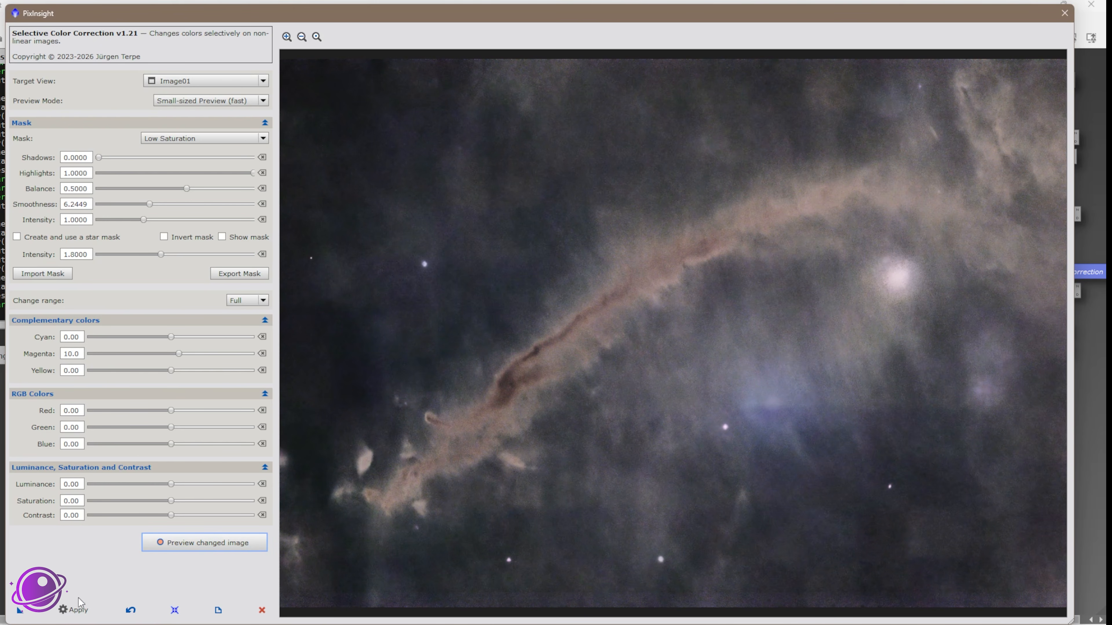
{"action": "left_click", "coordinate": [262, 610]}
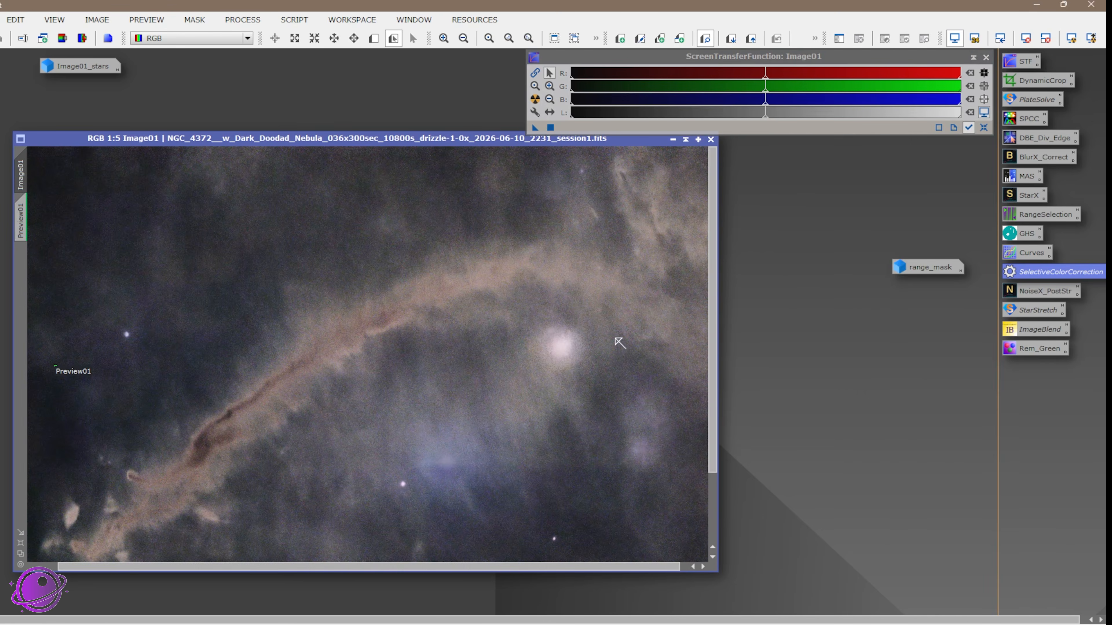
Step: Apply the saved NoiseX_PostStr NoiseXTerminator process to Image01 and close its dialog
{"action": "scroll", "coordinate": [619, 342], "scroll_direction": "down", "scroll_amount": 2}
{"action": "double_click", "coordinate": [1024, 289]}
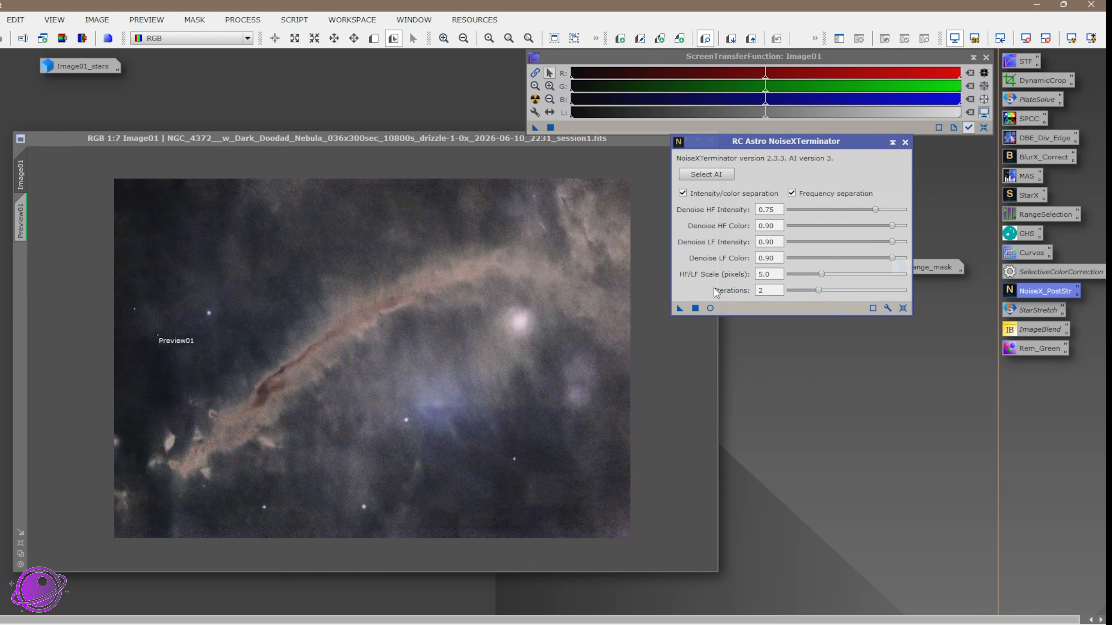
{"action": "left_click_drag", "start_coordinate": [680, 308], "coordinate": [380, 281]}
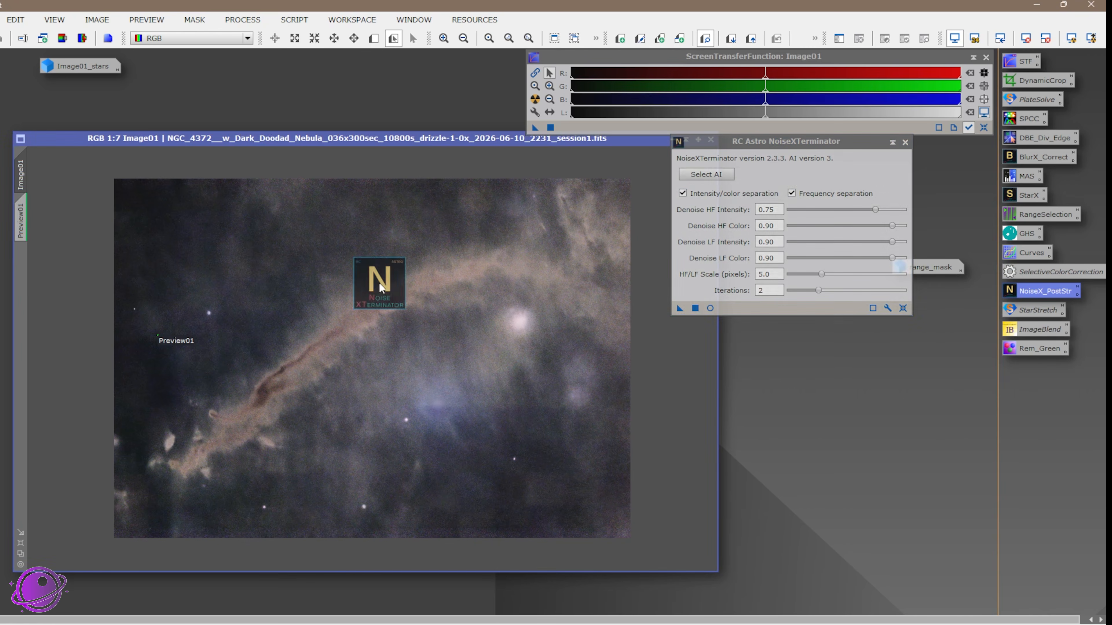
{"action": "left_click", "coordinate": [905, 142]}
Step: Compare Image01 before and after noise reduction around the globular cluster and the dust lane by undoing and redoing it
{"action": "scroll", "coordinate": [440, 322], "scroll_direction": "up", "scroll_amount": 6}
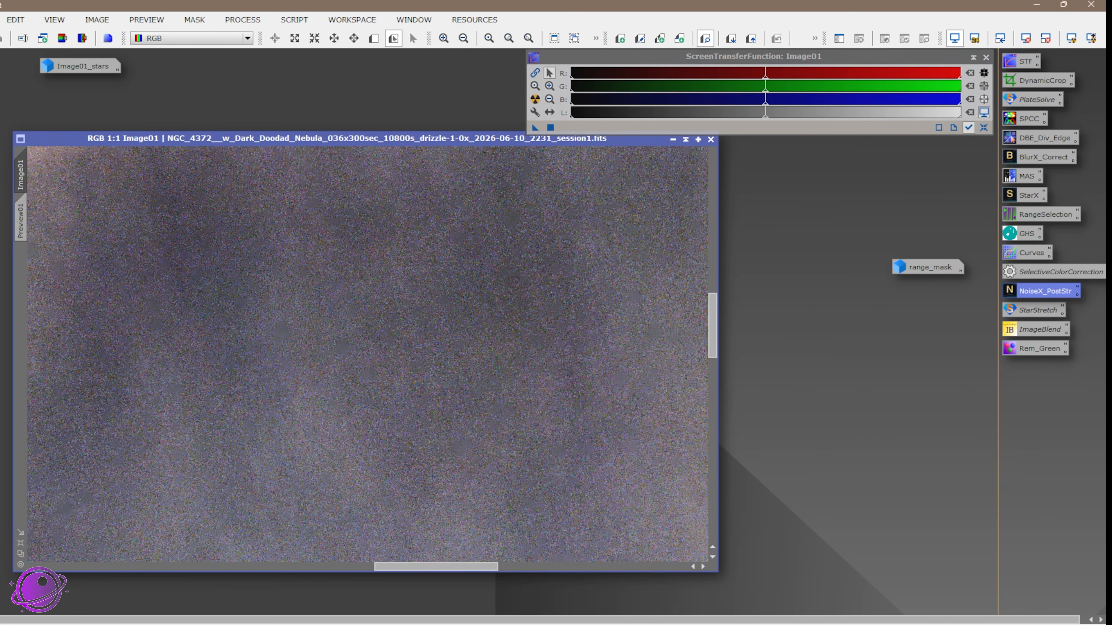
{"action": "left_click", "coordinate": [2, 39]}
{"action": "scroll", "coordinate": [442, 380], "scroll_direction": "down", "scroll_amount": 4}
{"action": "scroll", "coordinate": [591, 341], "scroll_direction": "up", "scroll_amount": 3}
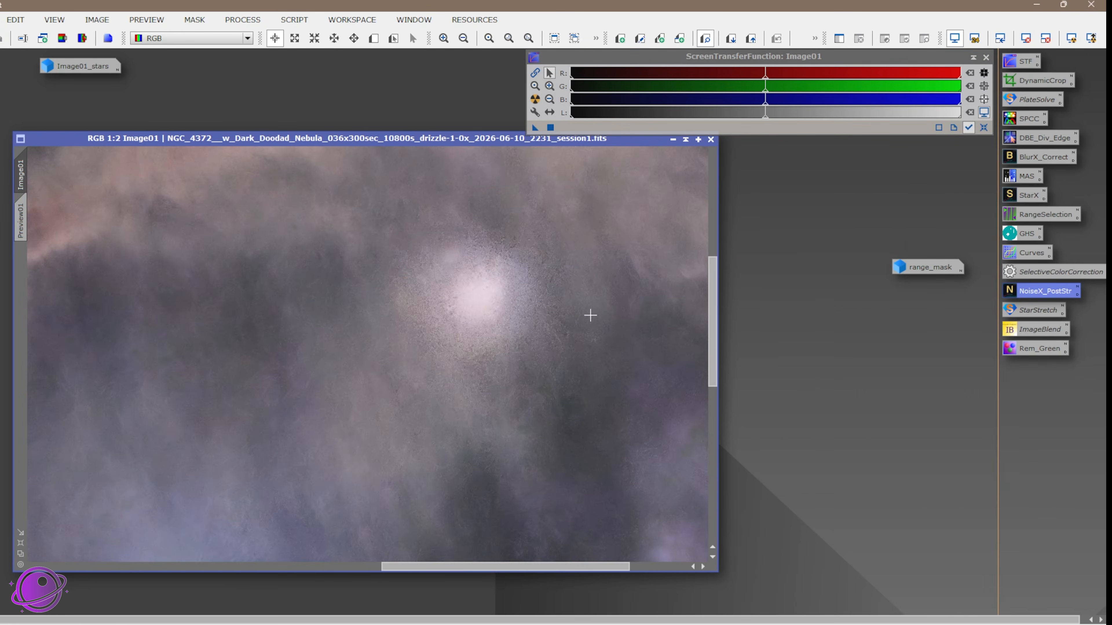
{"action": "scroll", "coordinate": [507, 277], "scroll_direction": "up", "scroll_amount": 2}
{"action": "scroll", "coordinate": [482, 380], "scroll_direction": "down", "scroll_amount": 2}
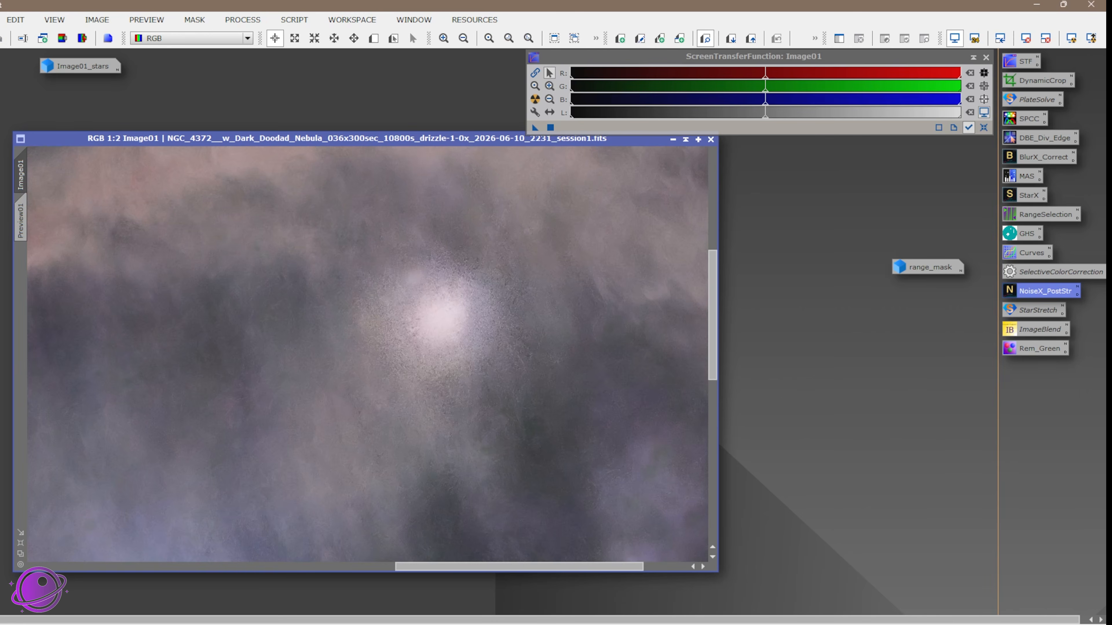
{"action": "key", "text": "ctrl+z"}
{"action": "left_click", "coordinate": [2, 38]}
{"action": "scroll", "coordinate": [574, 375], "scroll_direction": "down", "scroll_amount": 5}
{"action": "scroll", "coordinate": [179, 329], "scroll_direction": "up", "scroll_amount": 3}
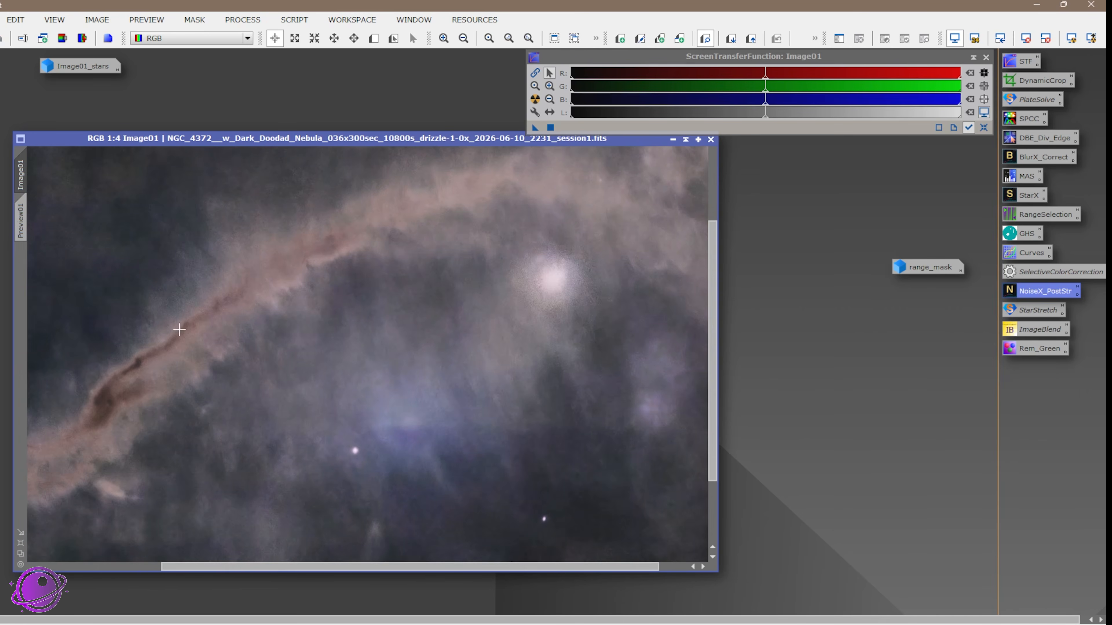
Step: Run the DarkStructureEnhance script on Image01 with 7 layers to remove and an amount slightly below 0.40
{"action": "scroll", "coordinate": [490, 368], "scroll_direction": "down", "scroll_amount": 2}
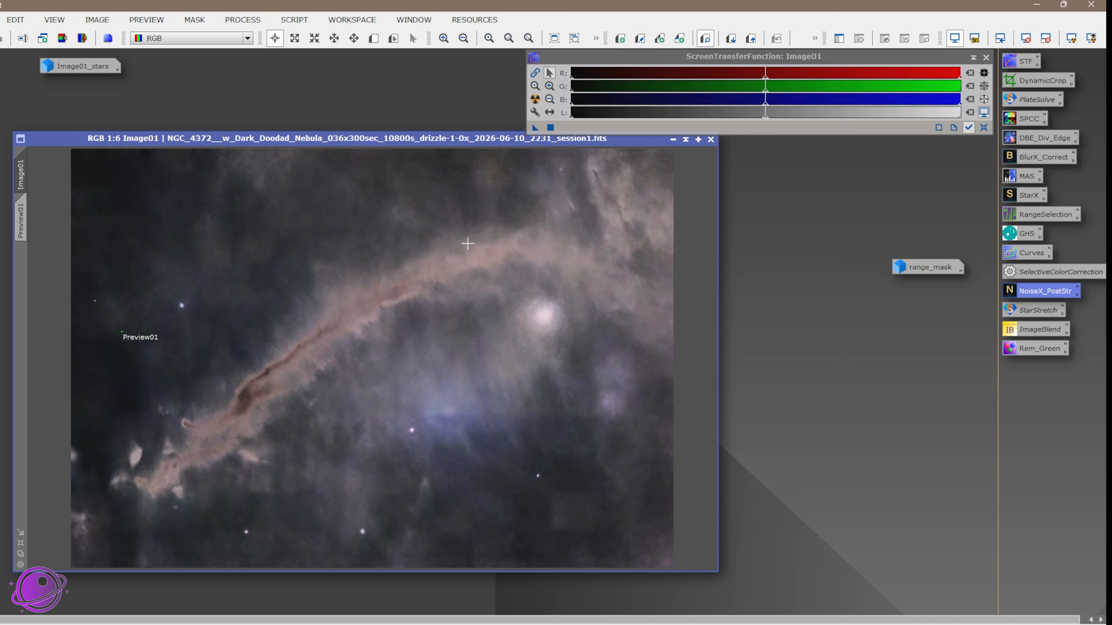
{"action": "left_click", "coordinate": [295, 20]}
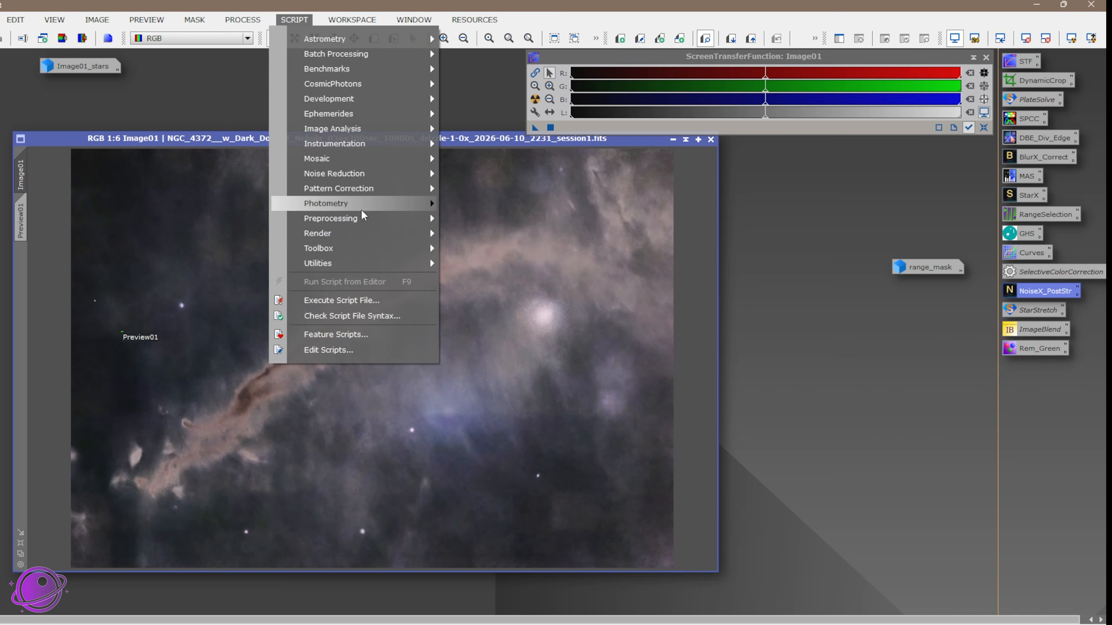
{"action": "mouse_move", "coordinate": [361, 268]}
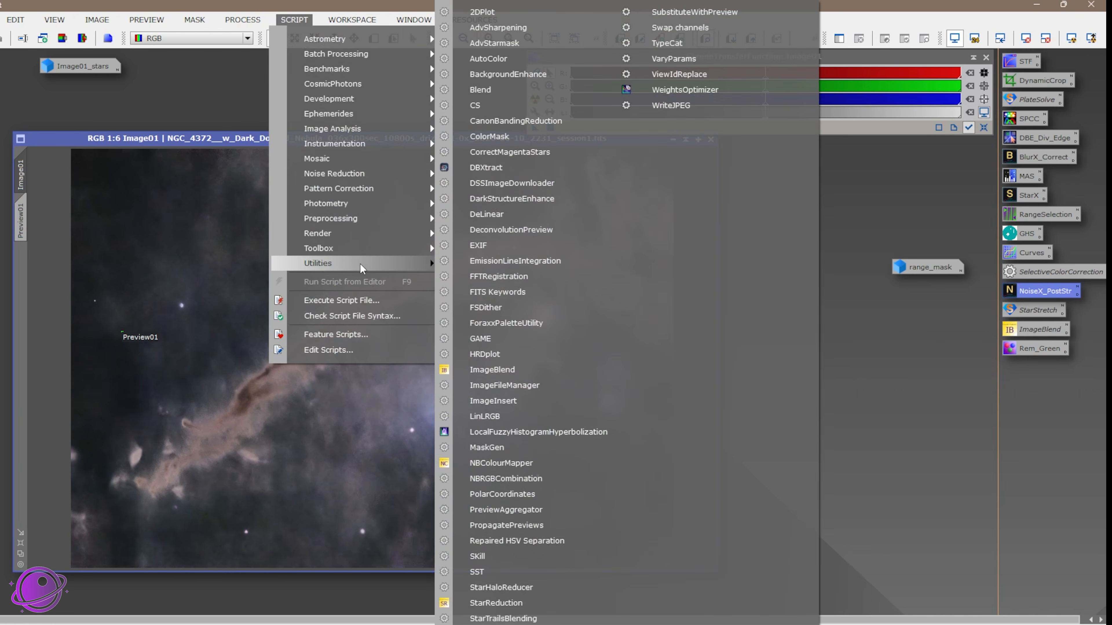
{"action": "left_click", "coordinate": [488, 203]}
{"action": "left_click_drag", "start_coordinate": [504, 200], "coordinate": [757, 213]}
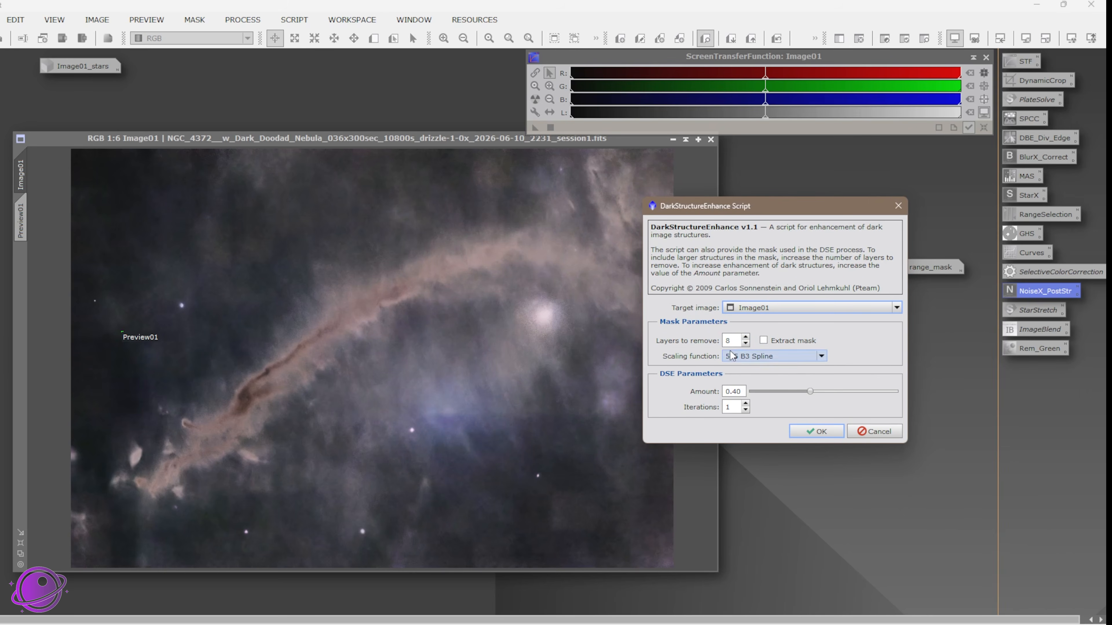
{"action": "left_click", "coordinate": [746, 344]}
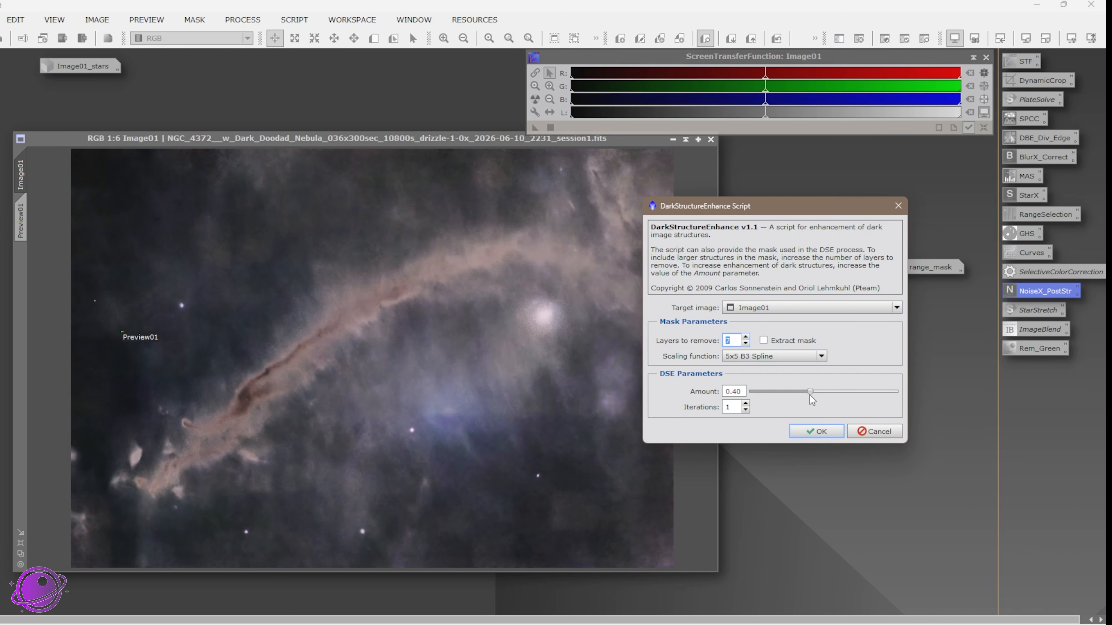
{"action": "left_click_drag", "start_coordinate": [810, 393], "coordinate": [801, 397]}
{"action": "left_click", "coordinate": [817, 432]}
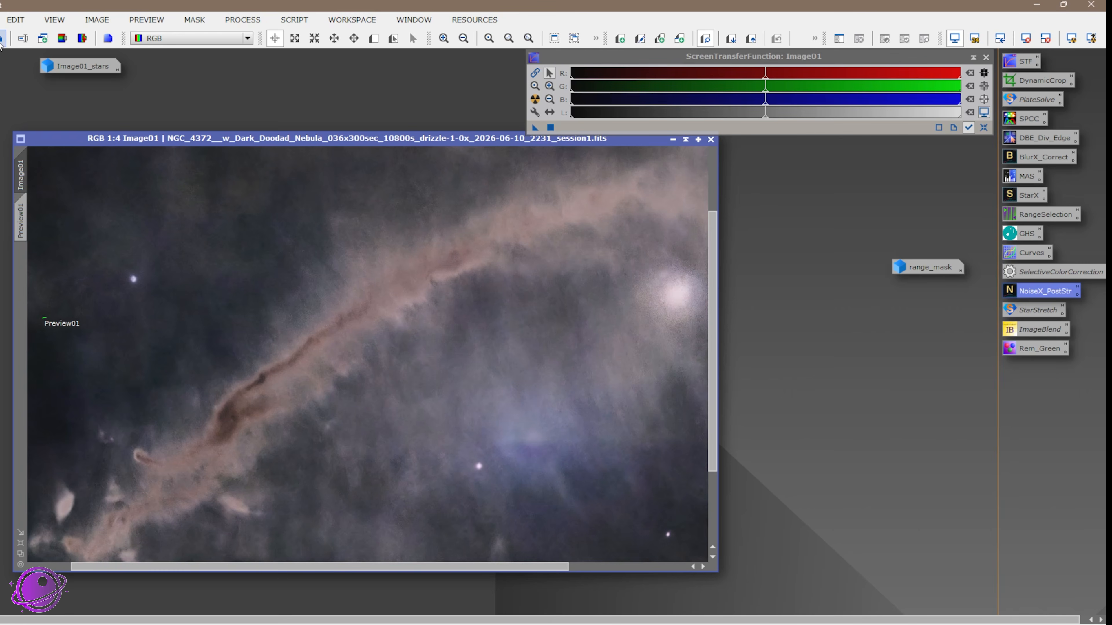
Step: Examine the dust lane, globular cluster and blue nebulosity in Image01 after the dark structure enhancement
{"action": "scroll", "coordinate": [596, 306], "scroll_direction": "down", "scroll_amount": 1}
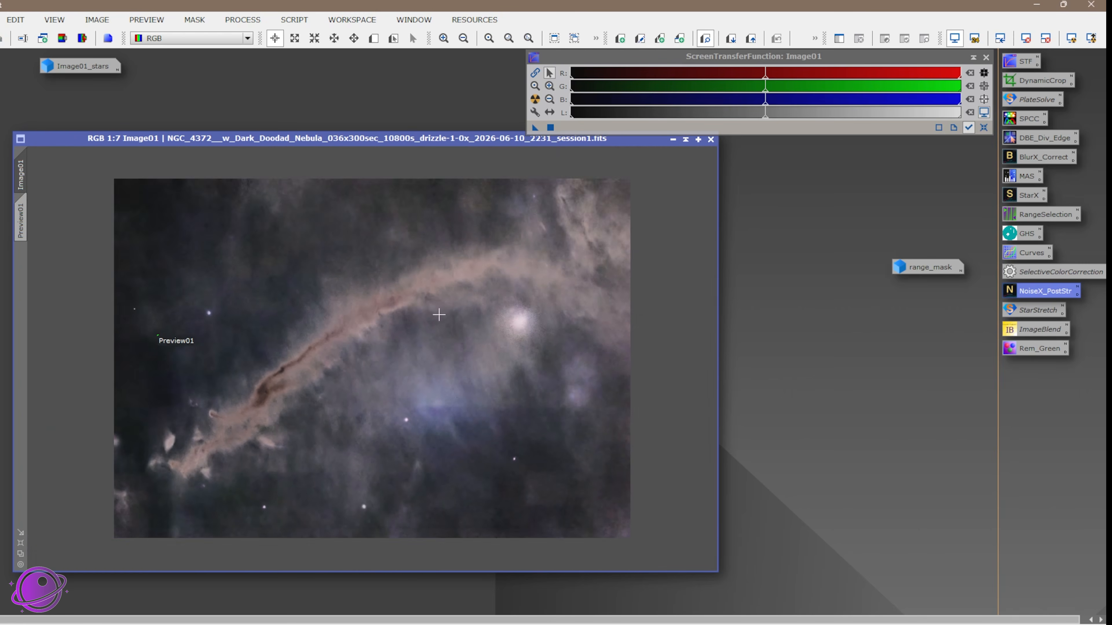
{"action": "scroll", "coordinate": [350, 309], "scroll_direction": "down", "scroll_amount": 1}
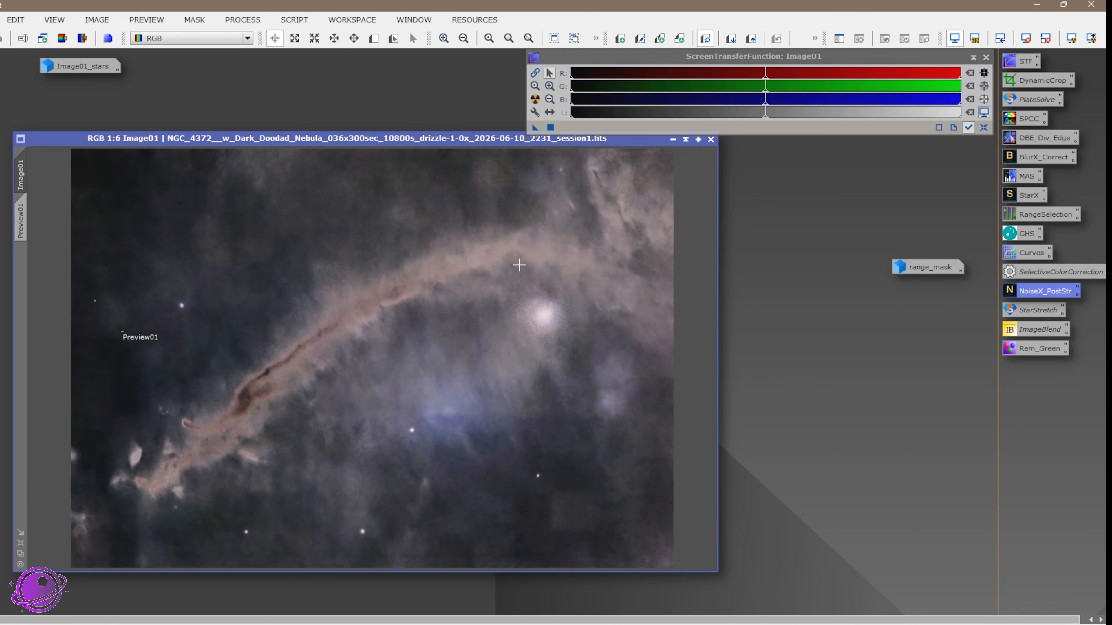
{"action": "scroll", "coordinate": [490, 307], "scroll_direction": "up", "scroll_amount": 3}
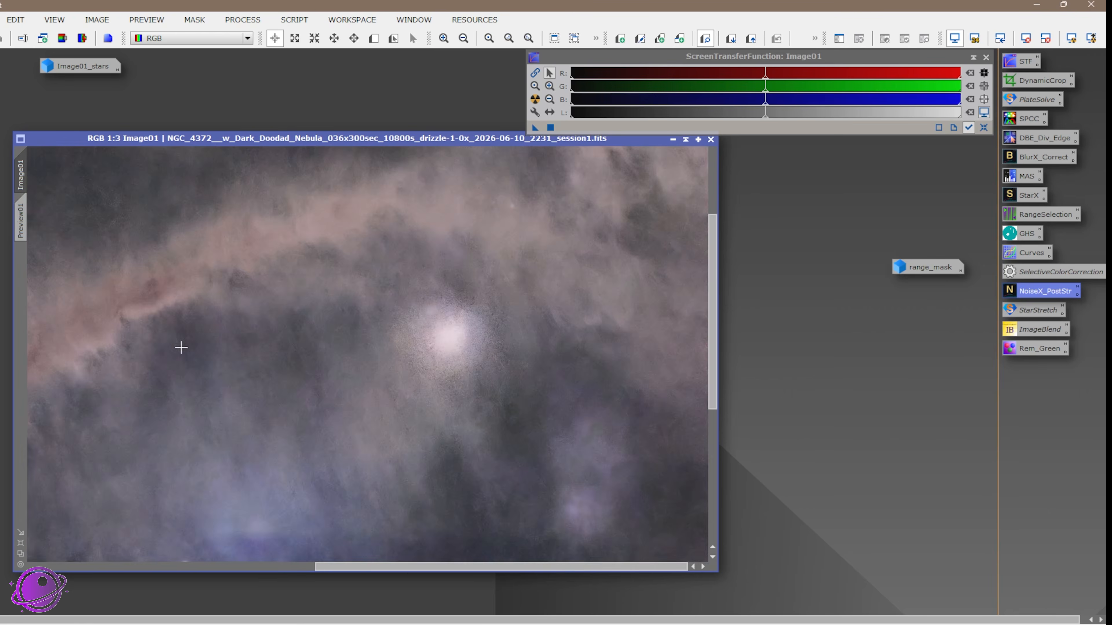
{"action": "scroll", "coordinate": [180, 348], "scroll_direction": "down", "scroll_amount": 3}
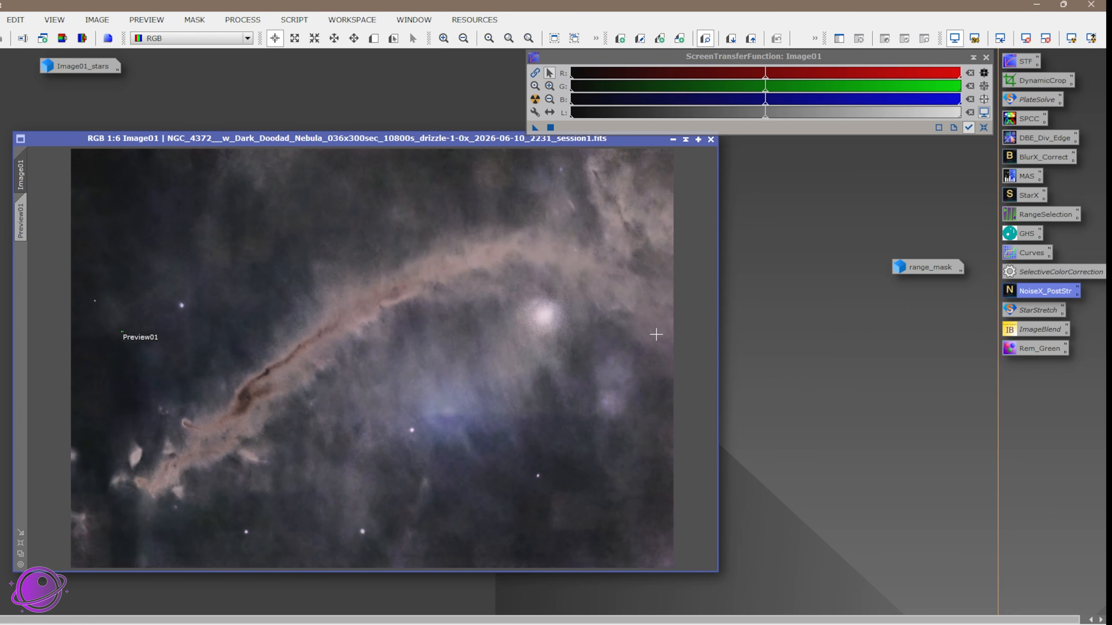
{"action": "scroll", "coordinate": [385, 504], "scroll_direction": "up", "scroll_amount": 3}
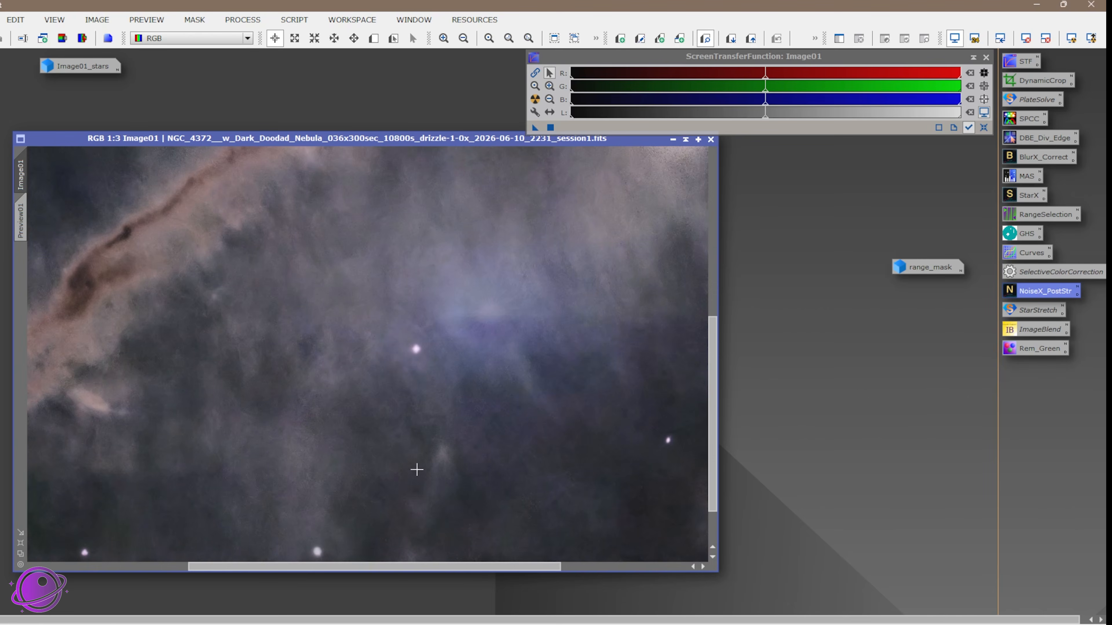
{"action": "scroll", "coordinate": [415, 469], "scroll_direction": "down", "scroll_amount": 3}
Step: Restore the minimized Image01_stars window over Image01 and show the whole star field, leaving StarStretch unused
{"action": "double_click", "coordinate": [70, 71]}
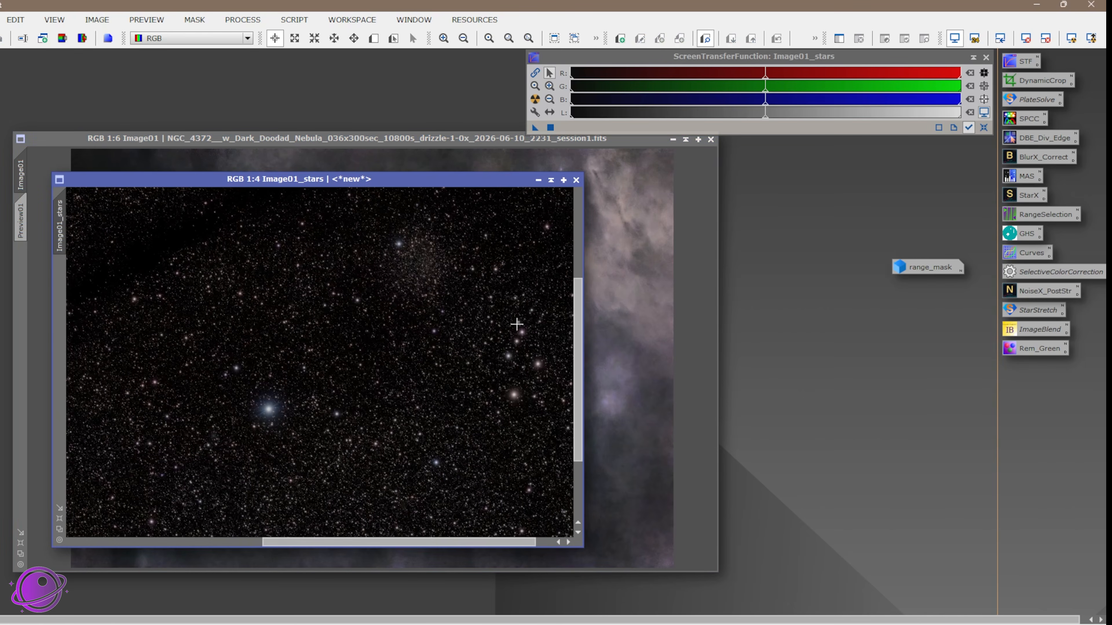
{"action": "left_click_drag", "start_coordinate": [491, 179], "coordinate": [548, 175]}
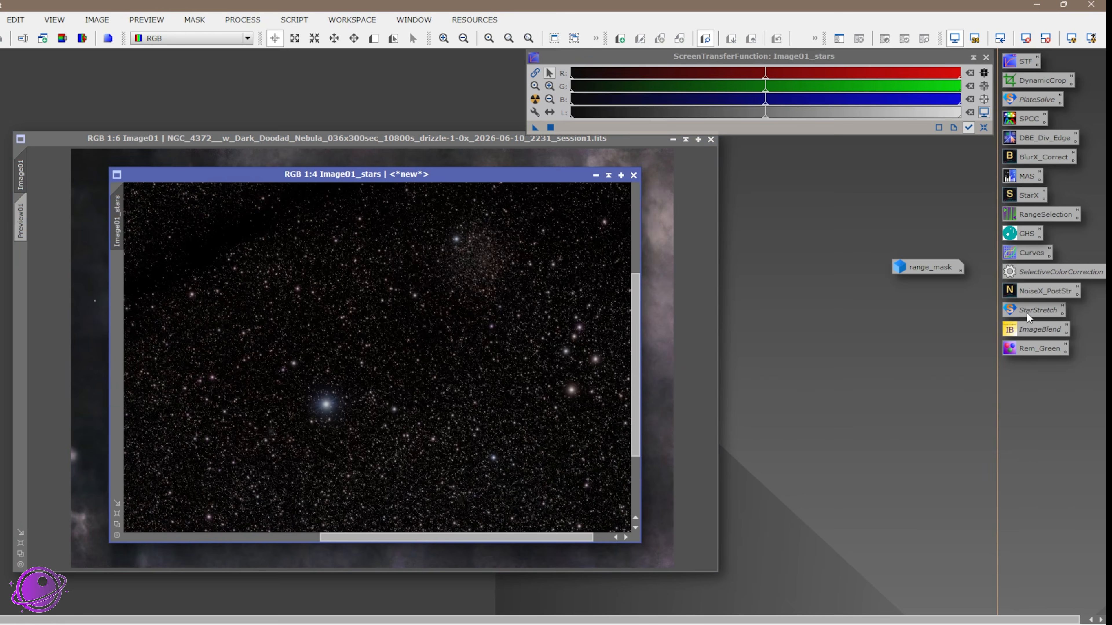
{"action": "double_click", "coordinate": [1027, 312]}
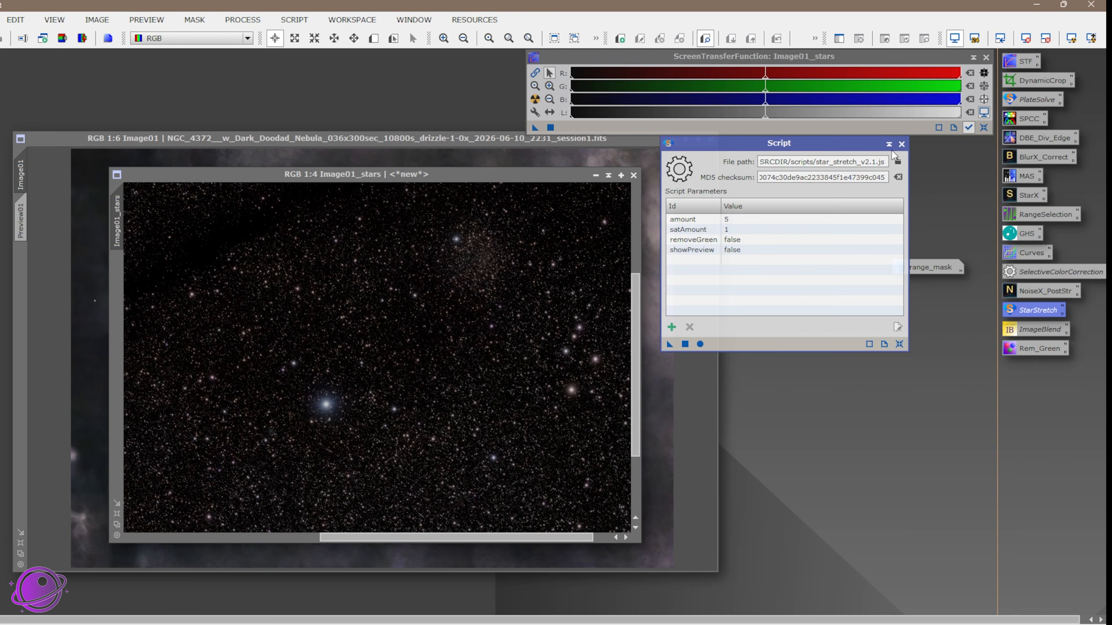
{"action": "left_click", "coordinate": [902, 145]}
{"action": "scroll", "coordinate": [484, 341], "scroll_direction": "down", "scroll_amount": 4}
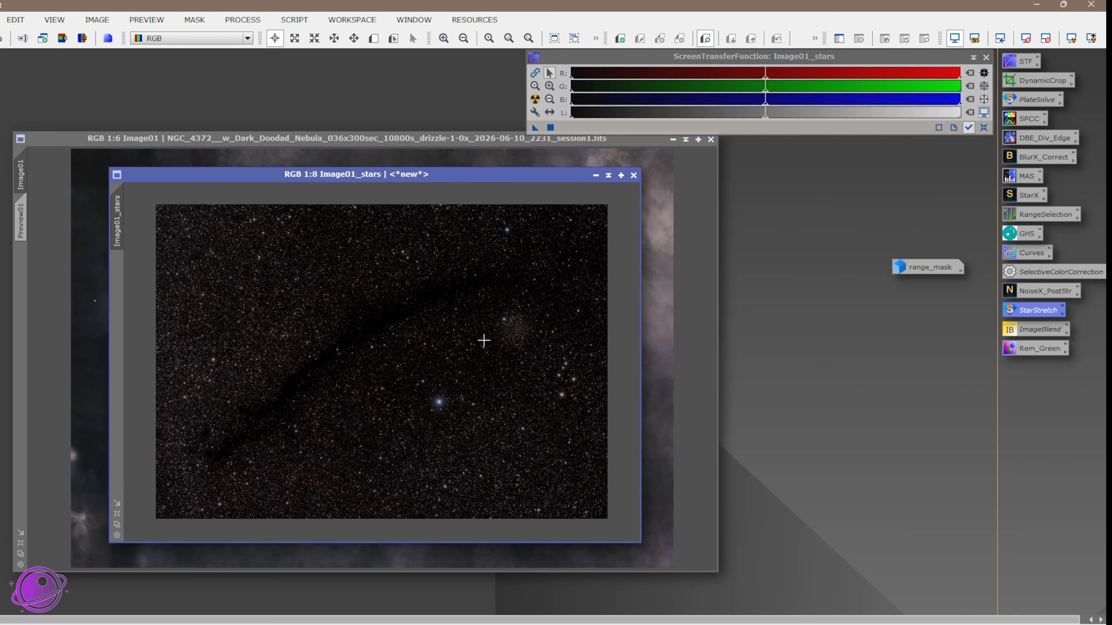
Step: Brighten Image01_stars with an RGB/K curve raised at input 0.58656 to output 0.83688, then reset the curve
{"action": "double_click", "coordinate": [1029, 254]}
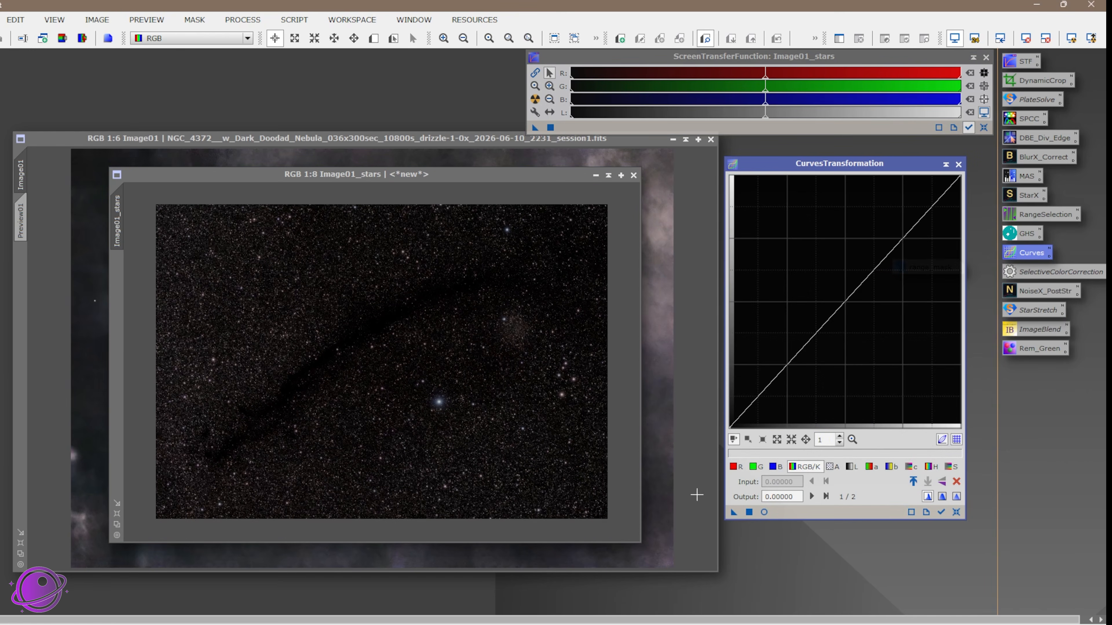
{"action": "left_click", "coordinate": [764, 512]}
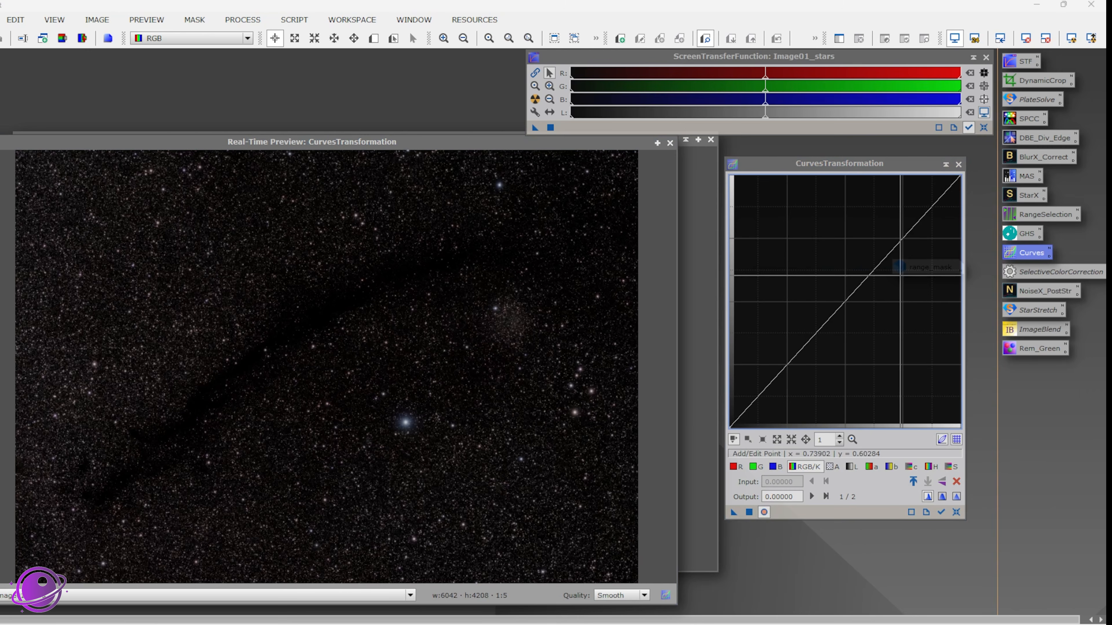
{"action": "left_click_drag", "start_coordinate": [900, 245], "coordinate": [865, 216]}
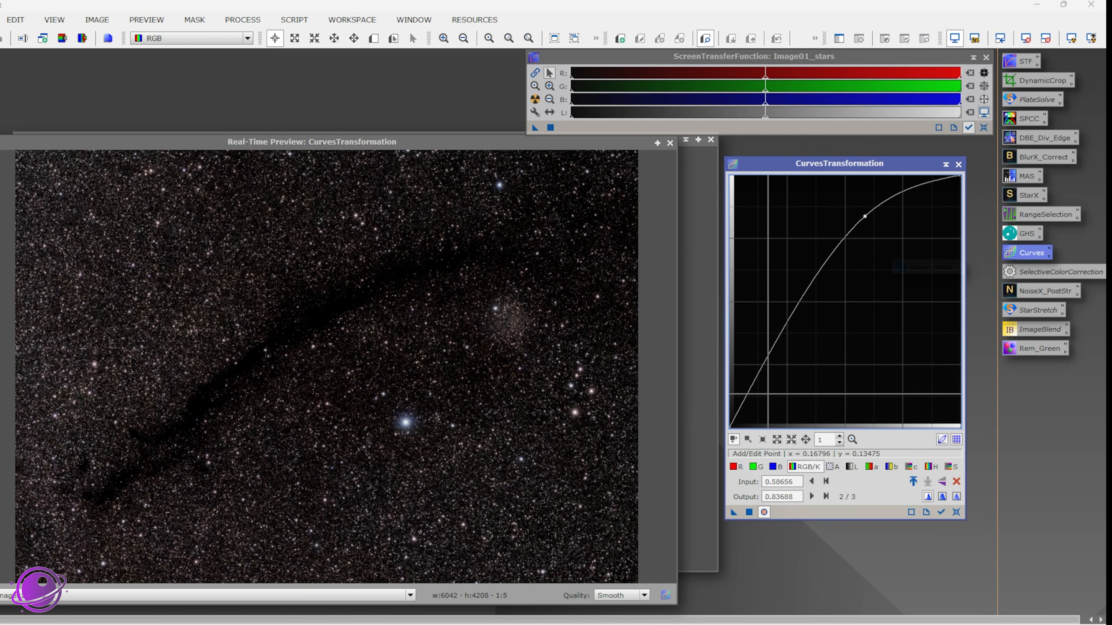
{"action": "left_click", "coordinate": [750, 512]}
{"action": "left_click", "coordinate": [956, 512]}
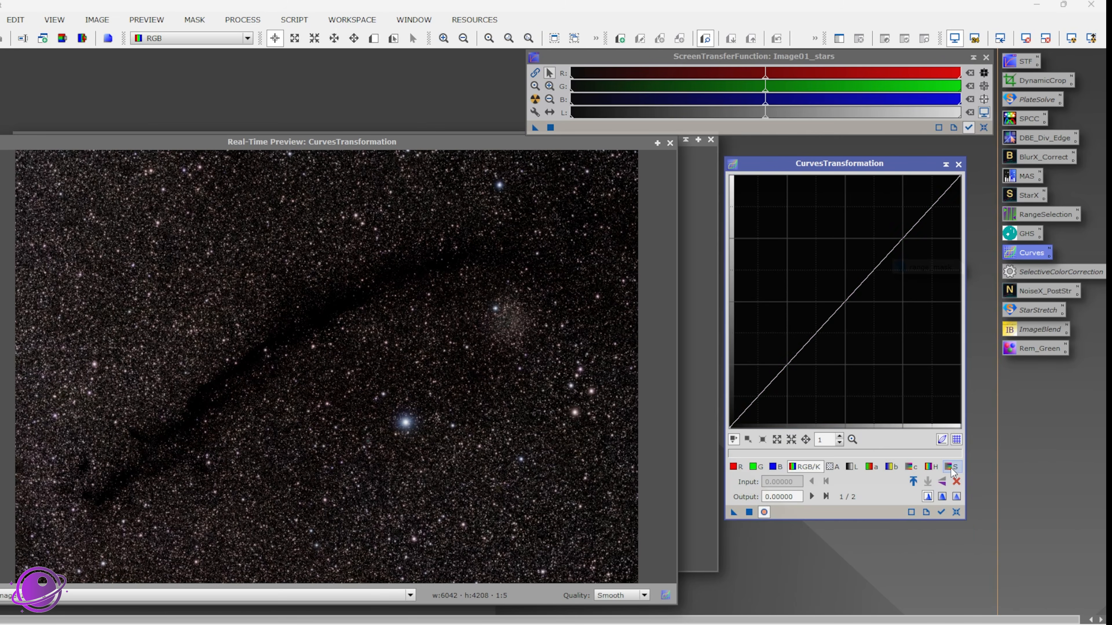
Step: Boost the star colors with a saturation curve raised at input 0.45736 to output 0.67376, then reset the curve
{"action": "left_click_drag", "start_coordinate": [836, 310], "coordinate": [835, 257]}
{"action": "left_click", "coordinate": [749, 512]}
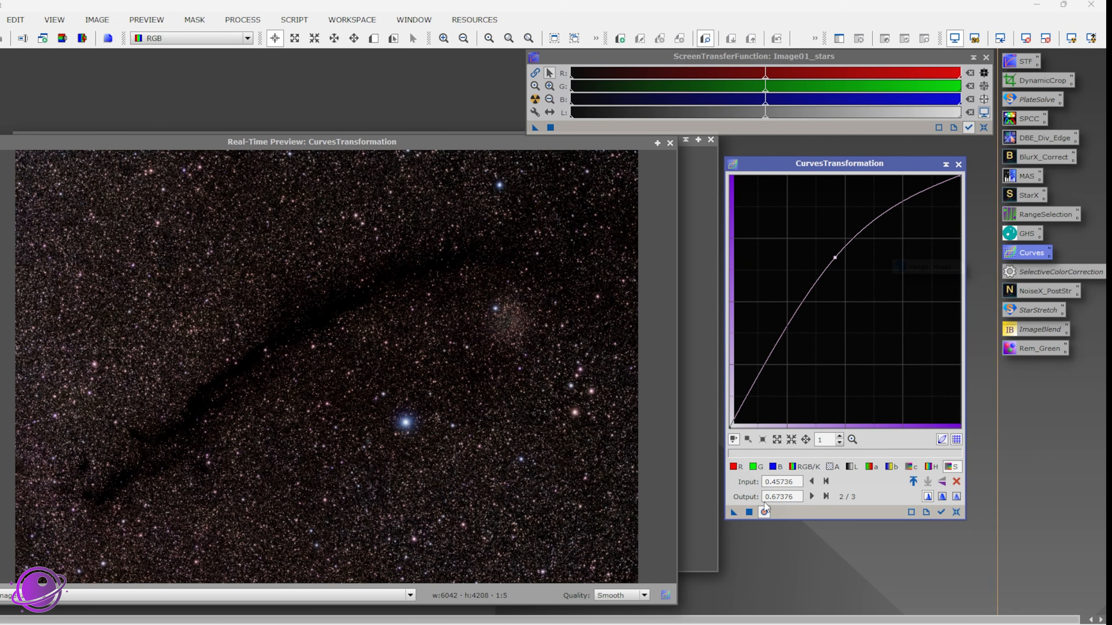
{"action": "left_click", "coordinate": [956, 512]}
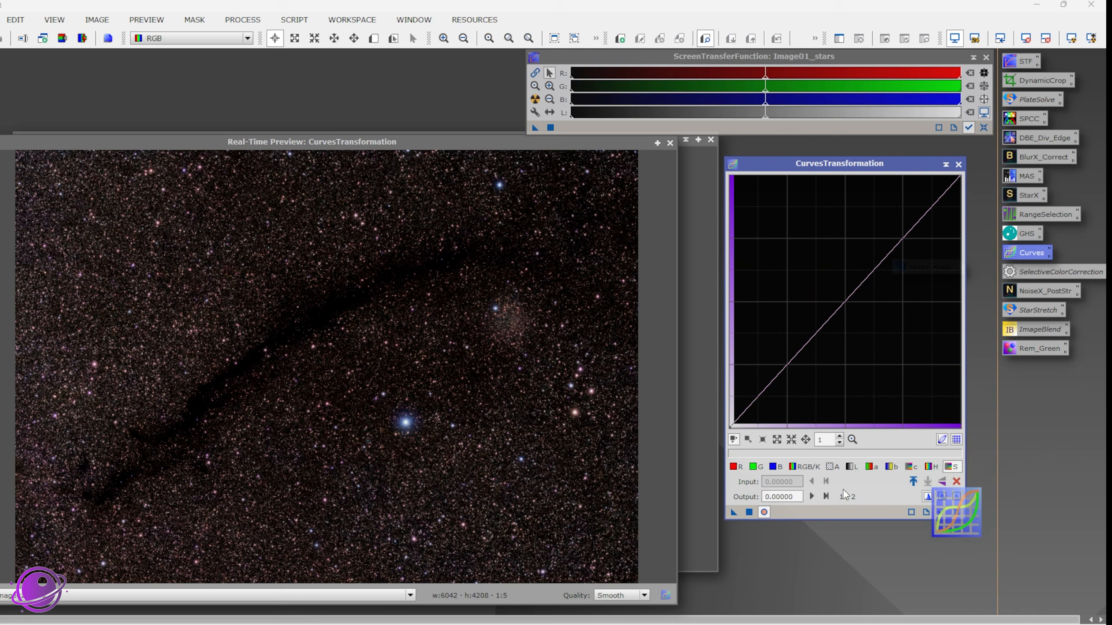
Step: Reduce red in Image01_stars with a red curve lowered at input 0.57364 to output 0.48936, then close CurvesTransformation
{"action": "left_click", "coordinate": [739, 468]}
{"action": "left_click", "coordinate": [861, 302]}
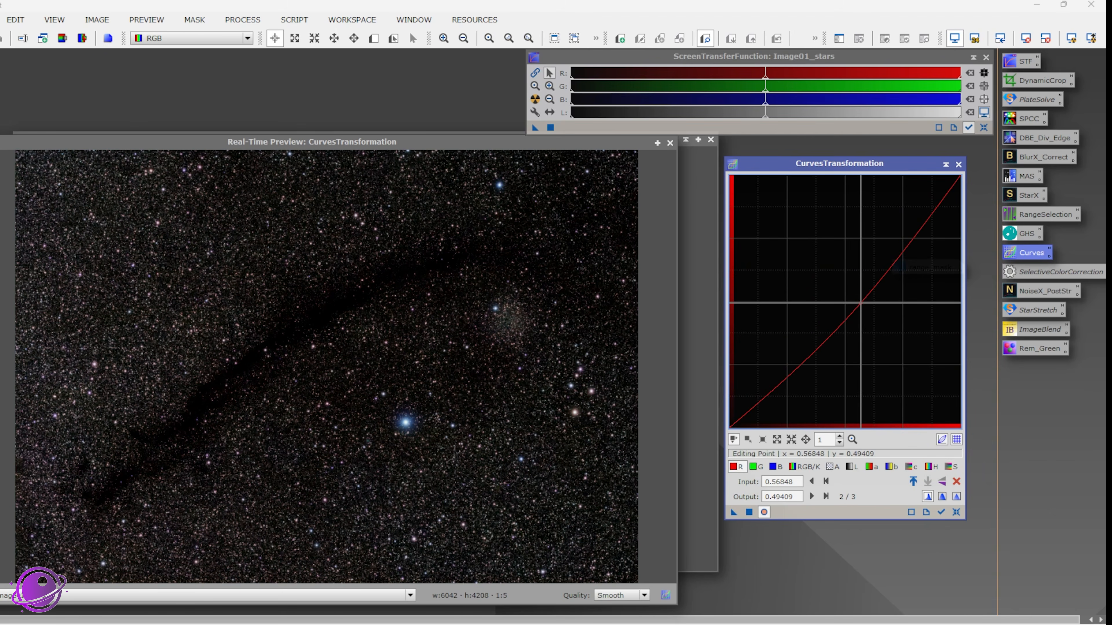
{"action": "left_click_drag", "start_coordinate": [861, 302], "coordinate": [862, 304]}
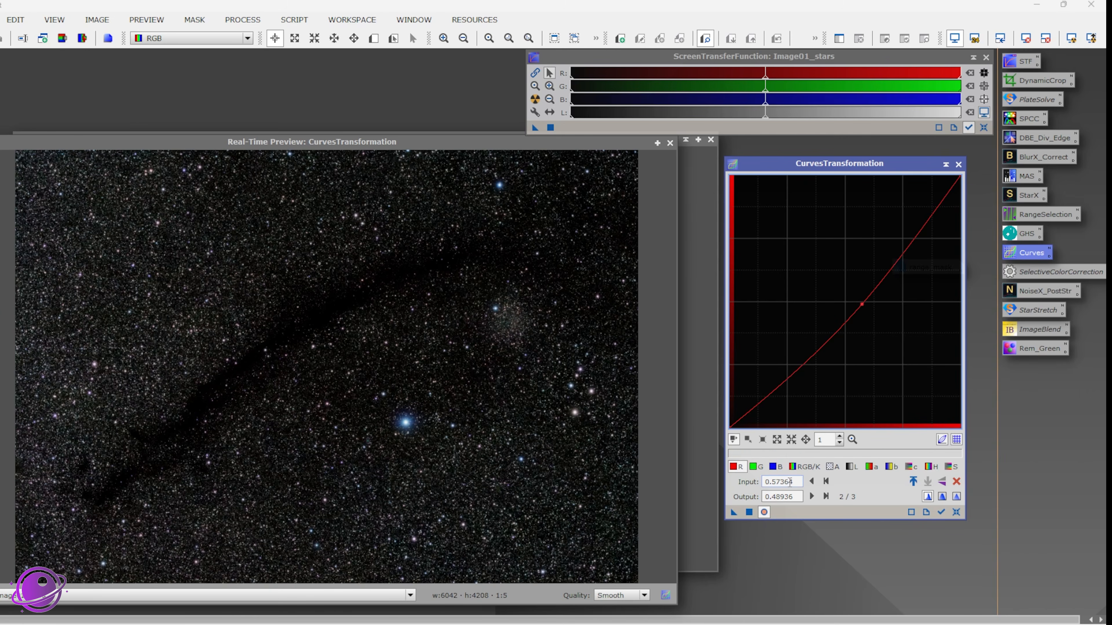
{"action": "left_click", "coordinate": [957, 512]}
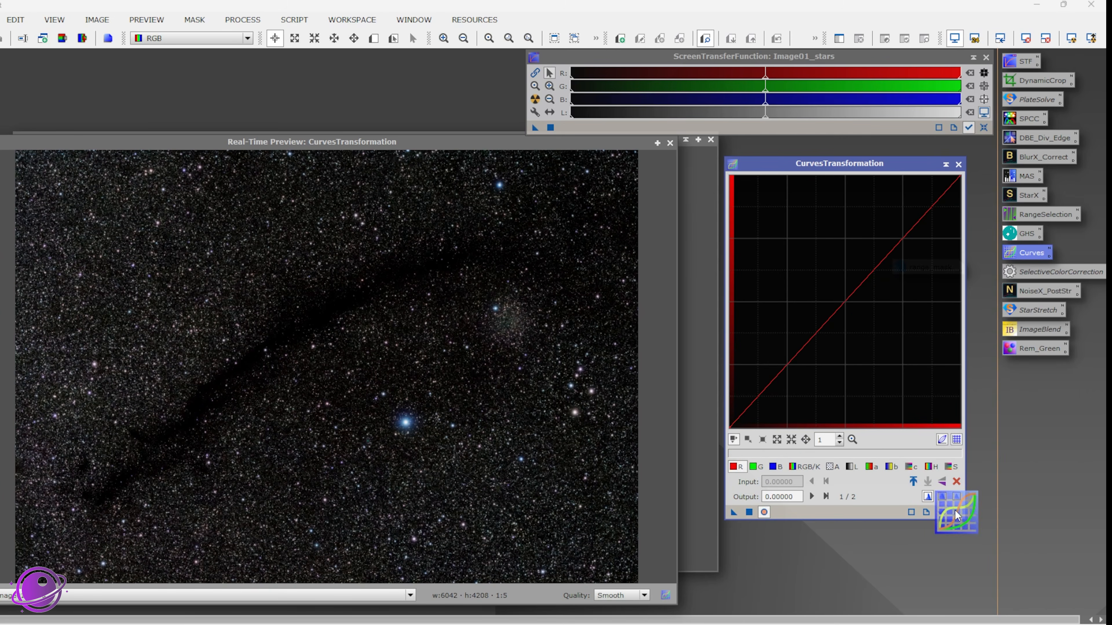
{"action": "left_click", "coordinate": [958, 164]}
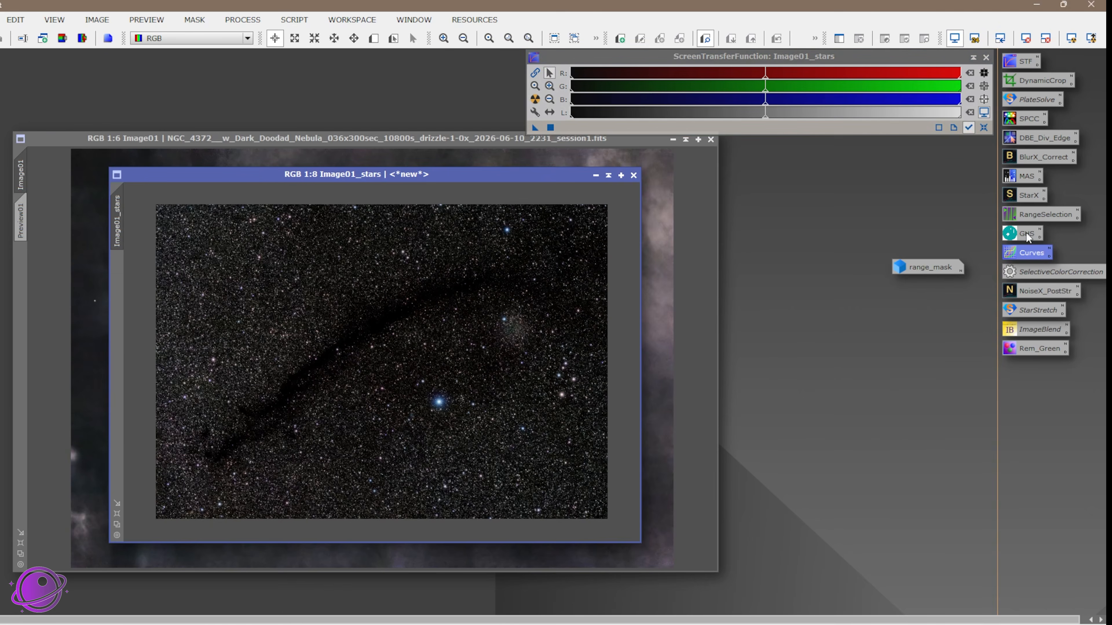
Step: Stretch Image01_stars with GeneralizedHyperbolicStretch in RGB mode, using stretch factor 0.500 and local intensity 1.650
{"action": "double_click", "coordinate": [1026, 232]}
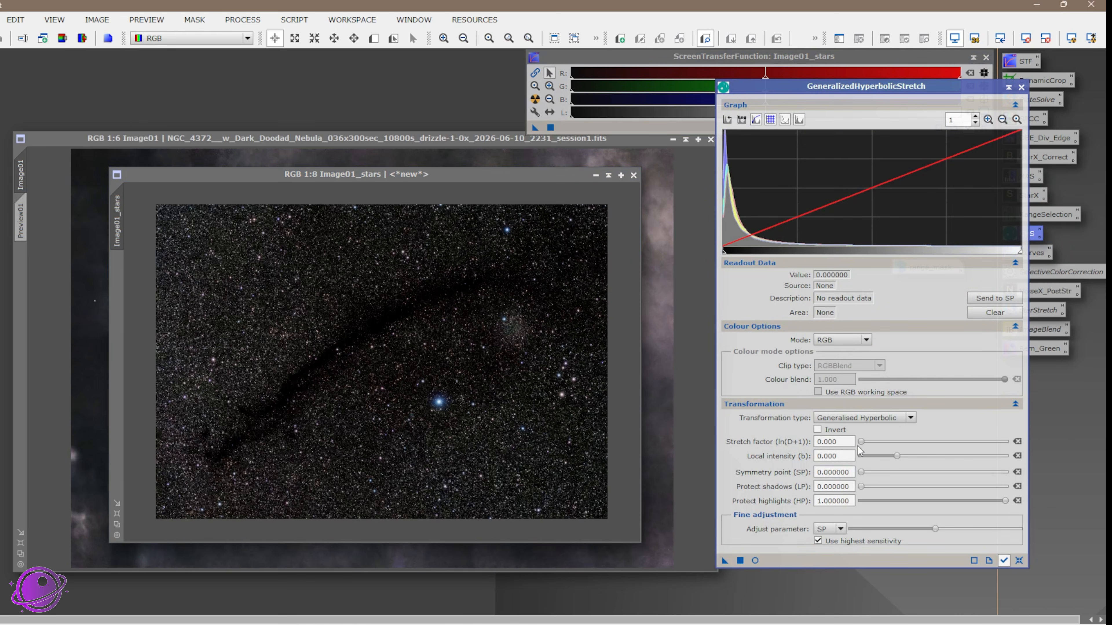
{"action": "left_click_drag", "start_coordinate": [861, 442], "coordinate": [870, 444]}
{"action": "left_click", "coordinate": [755, 561]}
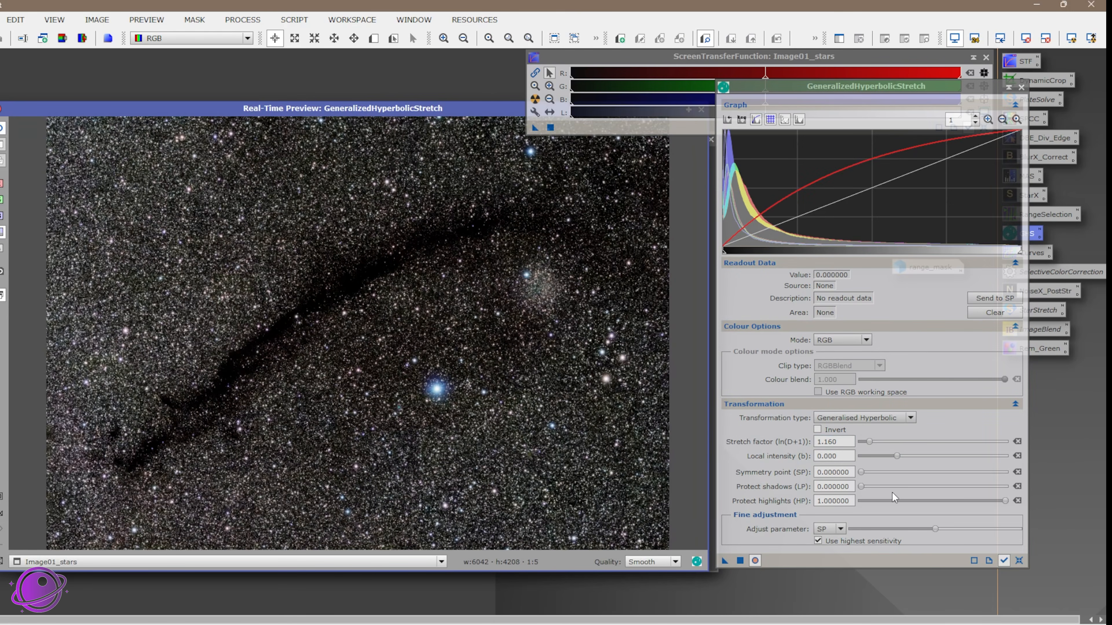
{"action": "left_click", "coordinate": [863, 488]}
{"action": "left_click_drag", "start_coordinate": [897, 456], "coordinate": [865, 443]}
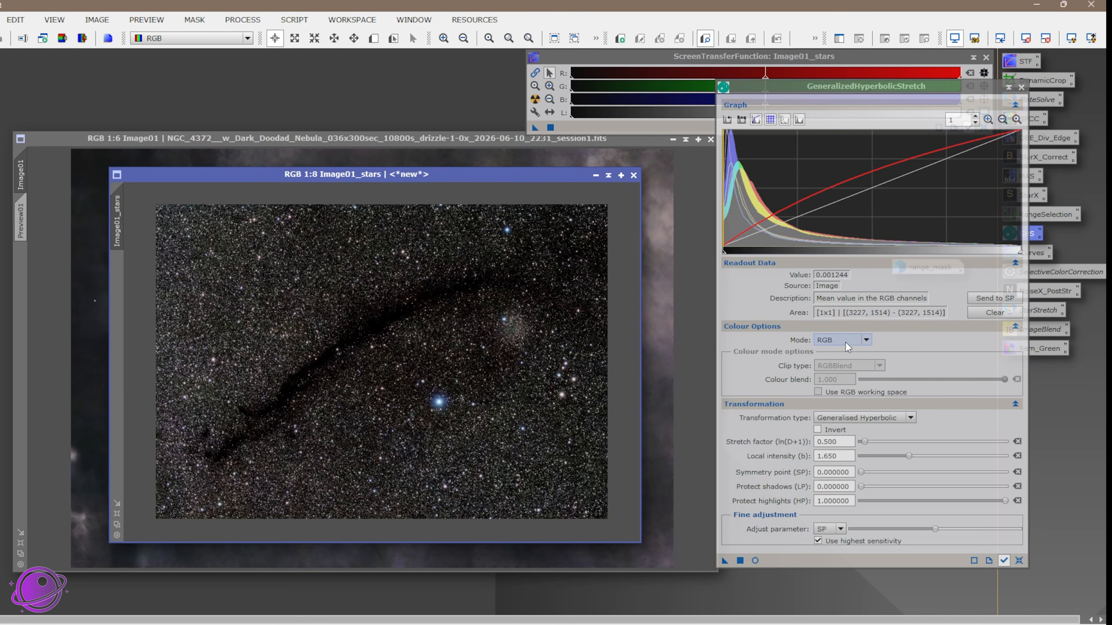
Step: Check the Green histogram in GeneralizedHyperbolicStretch and apply the saved Rem_Green process to Image01_stars
{"action": "left_click", "coordinate": [843, 342]}
{"action": "left_click", "coordinate": [840, 363]}
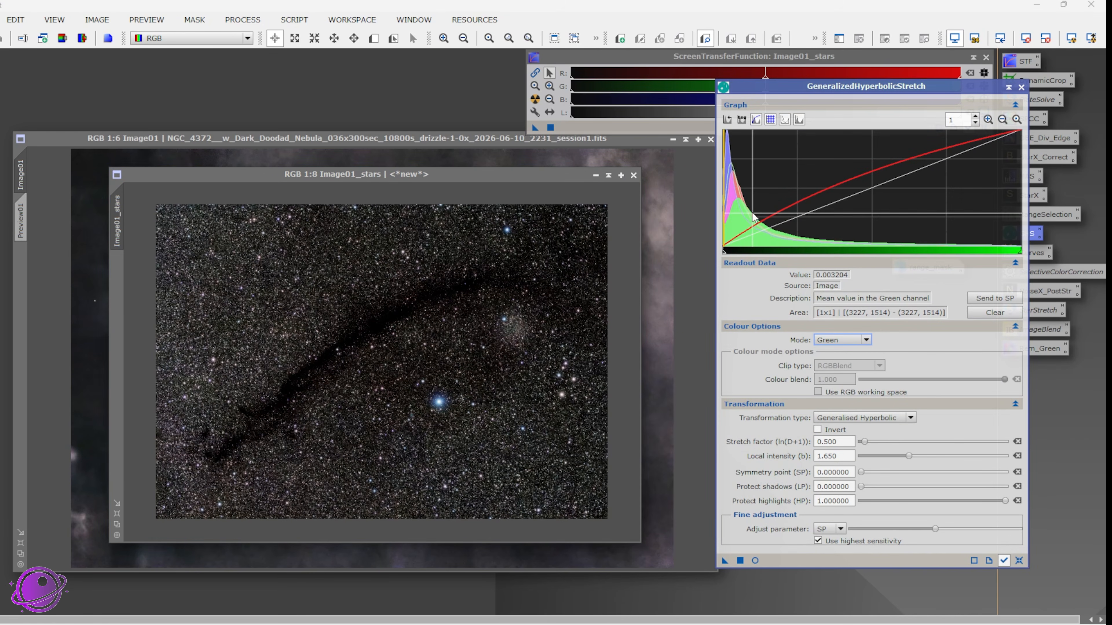
{"action": "left_click_drag", "start_coordinate": [1042, 353], "coordinate": [487, 394]}
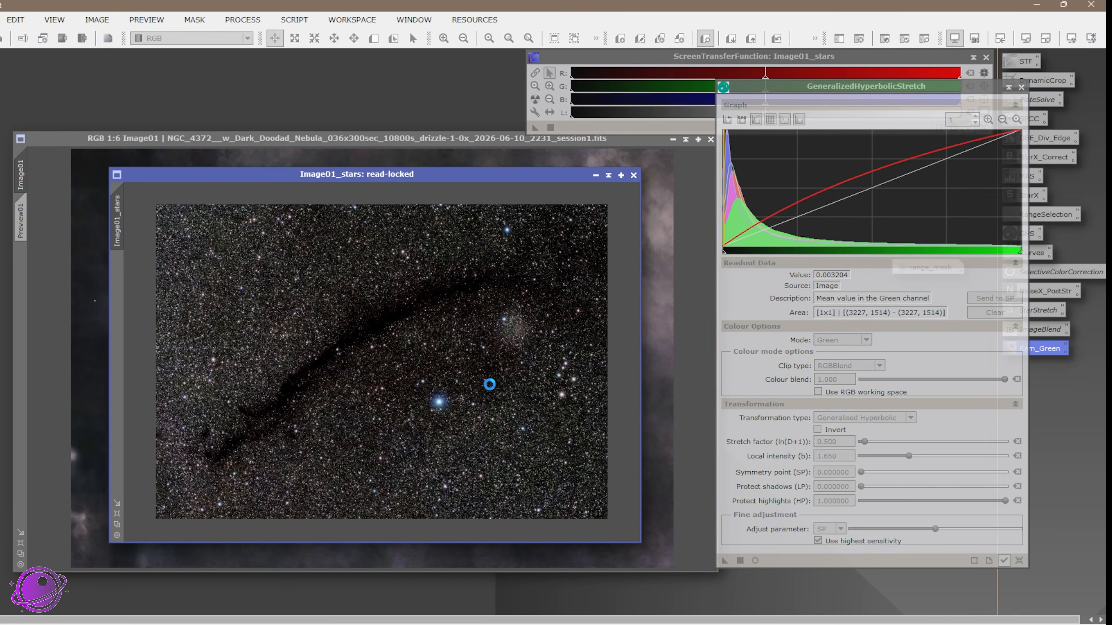
{"action": "scroll", "coordinate": [514, 315], "scroll_direction": "up", "scroll_amount": 3}
{"action": "scroll", "coordinate": [514, 315], "scroll_direction": "up", "scroll_amount": 5}
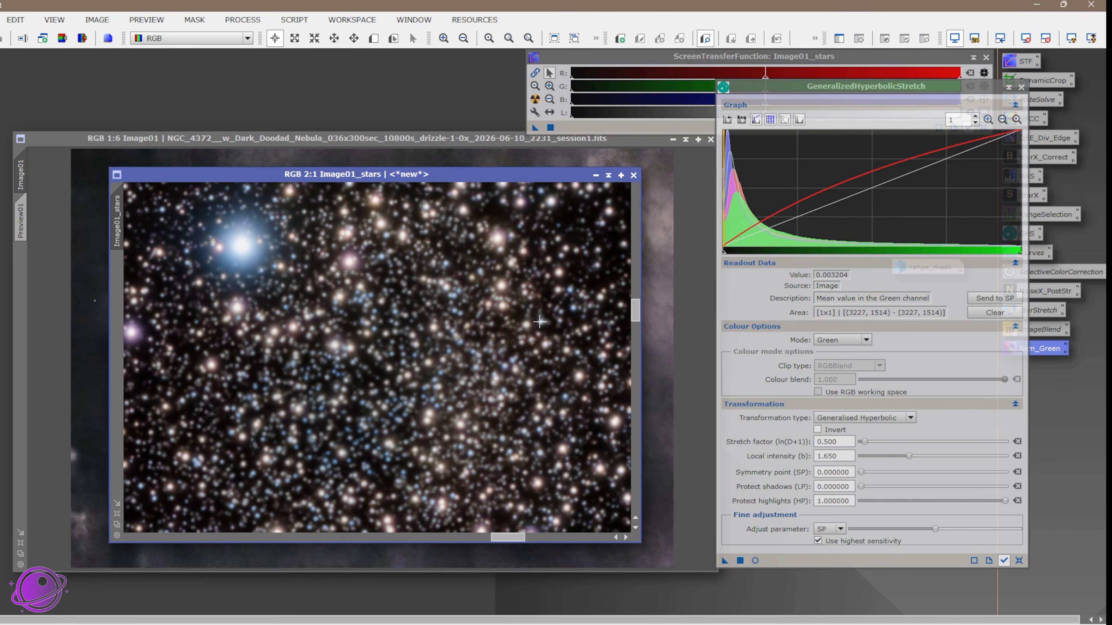
Step: Compare the stars around the globular cluster in Image01_stars with and without the green removal
{"action": "key", "text": "ctrl+z"}
{"action": "scroll", "coordinate": [360, 417], "scroll_direction": "down", "scroll_amount": 1}
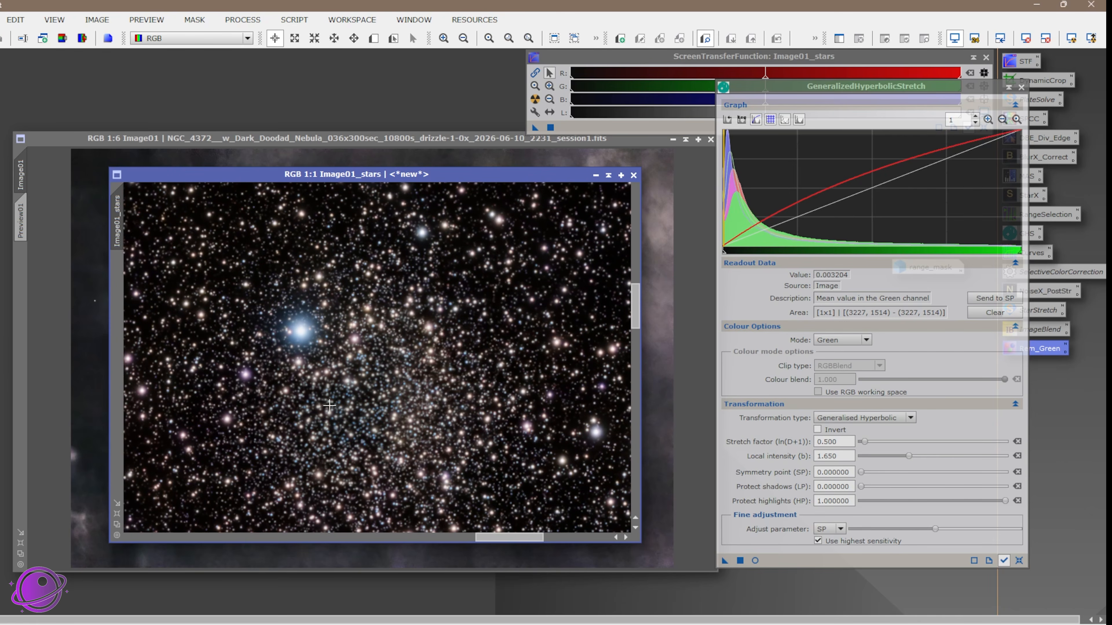
{"action": "scroll", "coordinate": [330, 406], "scroll_direction": "down", "scroll_amount": 1}
{"action": "scroll", "coordinate": [377, 421], "scroll_direction": "up", "scroll_amount": 1}
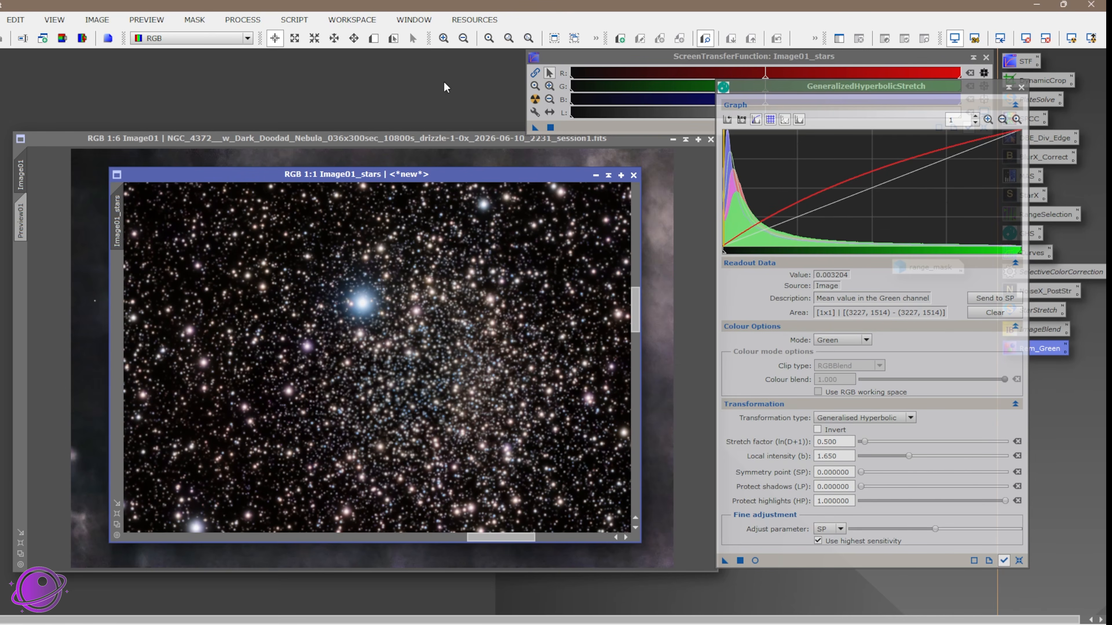
{"action": "key", "text": "ctrl+z"}
{"action": "scroll", "coordinate": [561, 390], "scroll_direction": "down", "scroll_amount": 7}
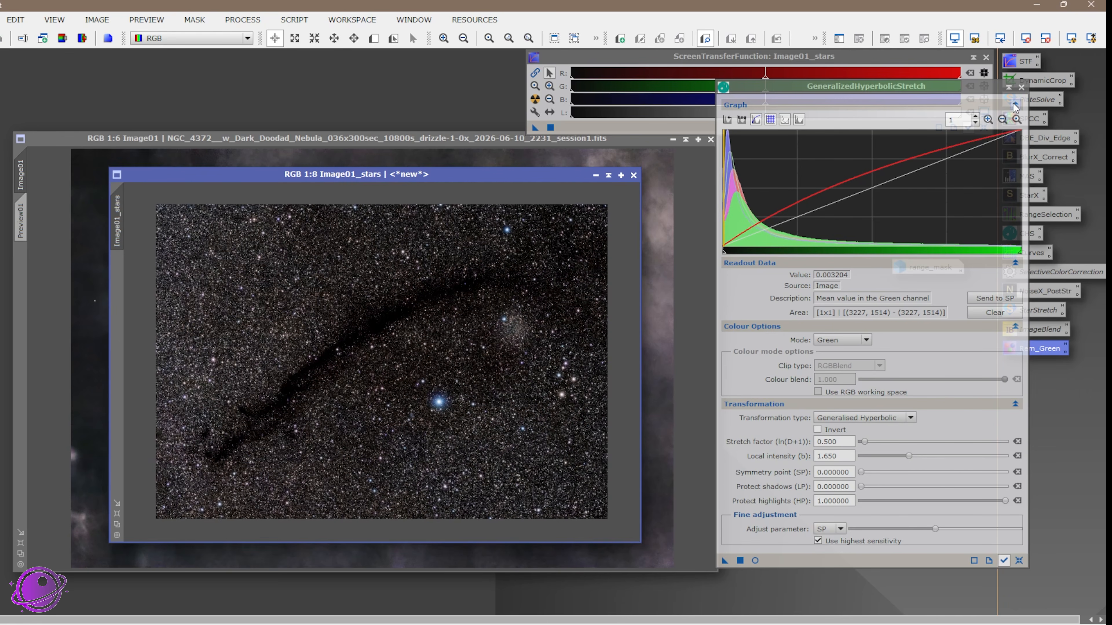
Step: Close GeneralizedHyperbolicStretch, keep Image01_stars open, and move its window aside to reveal more of the starless Image01
{"action": "left_click", "coordinate": [1021, 87]}
{"action": "left_click", "coordinate": [634, 175]}
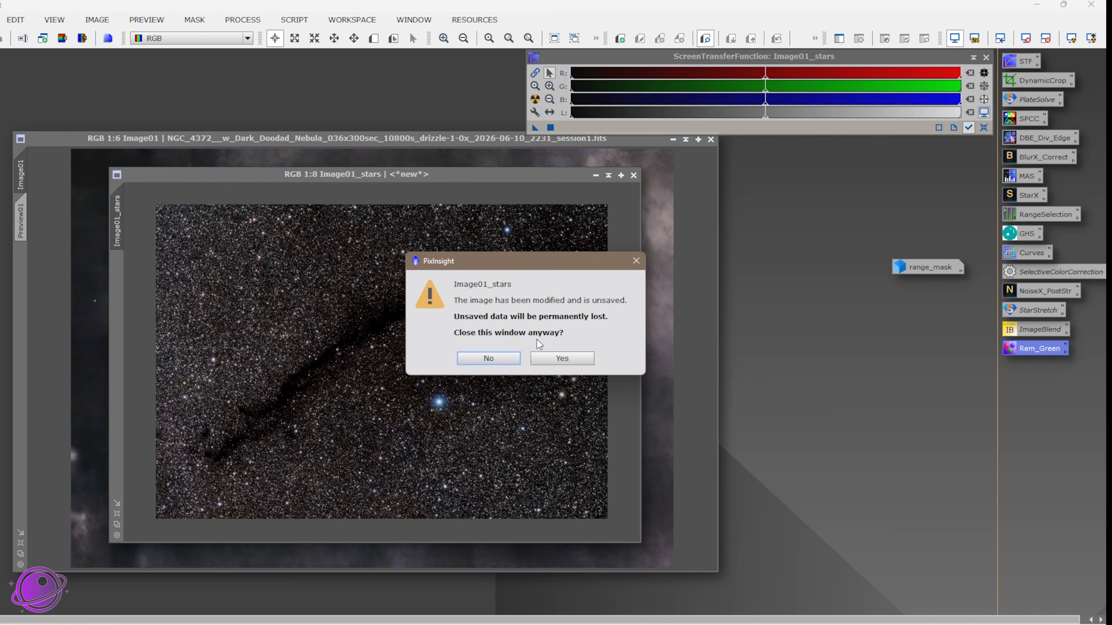
{"action": "left_click", "coordinate": [500, 359]}
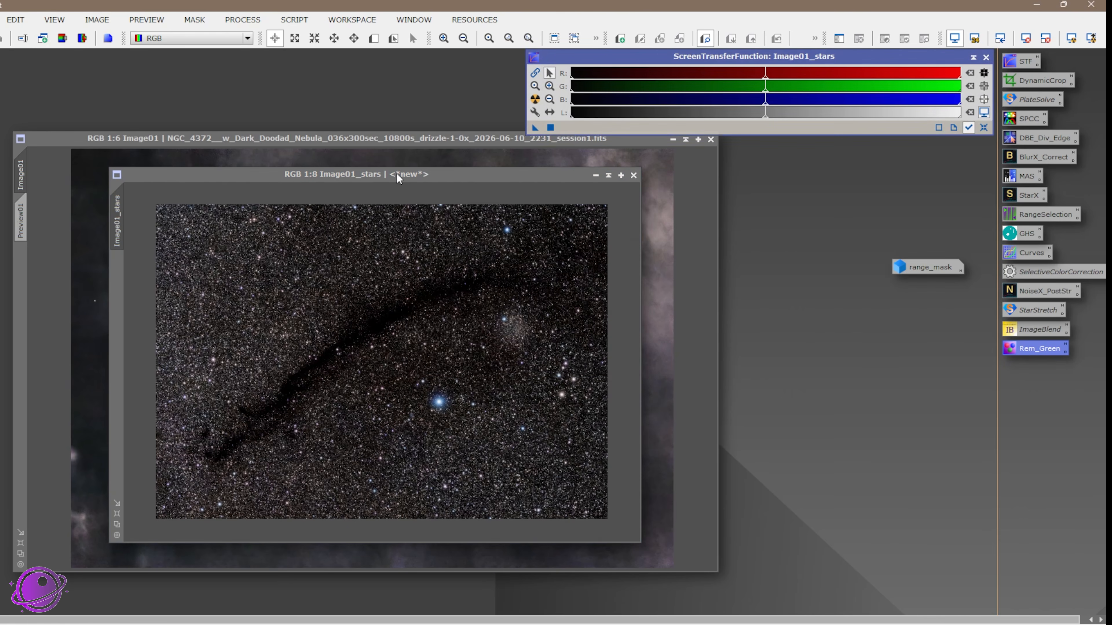
{"action": "left_click_drag", "start_coordinate": [398, 177], "coordinate": [602, 176]}
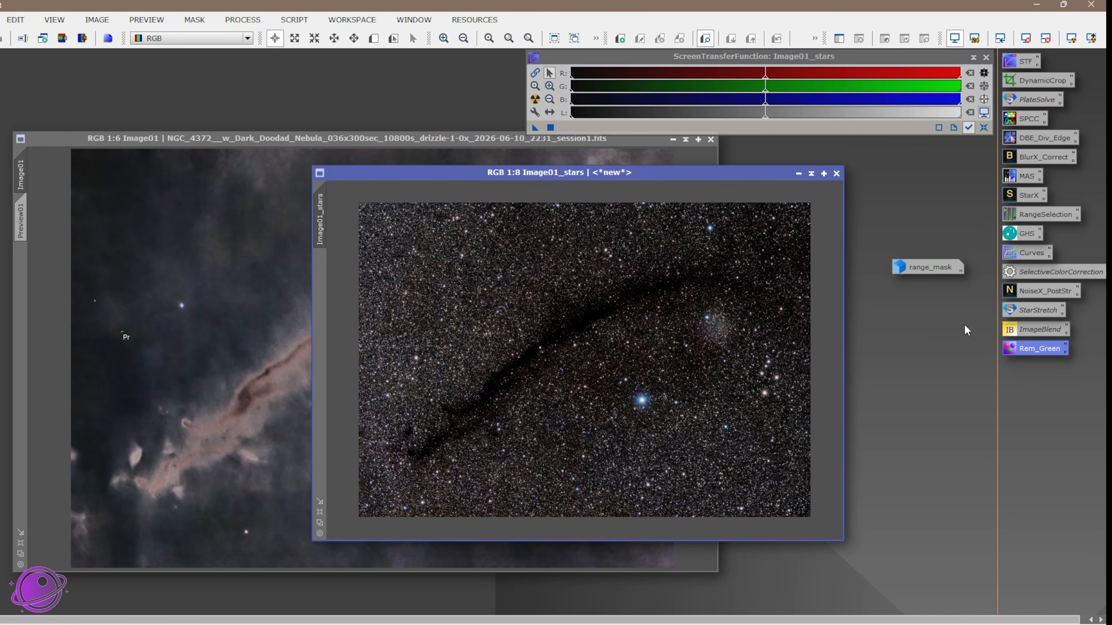
{"action": "double_click", "coordinate": [1026, 328]}
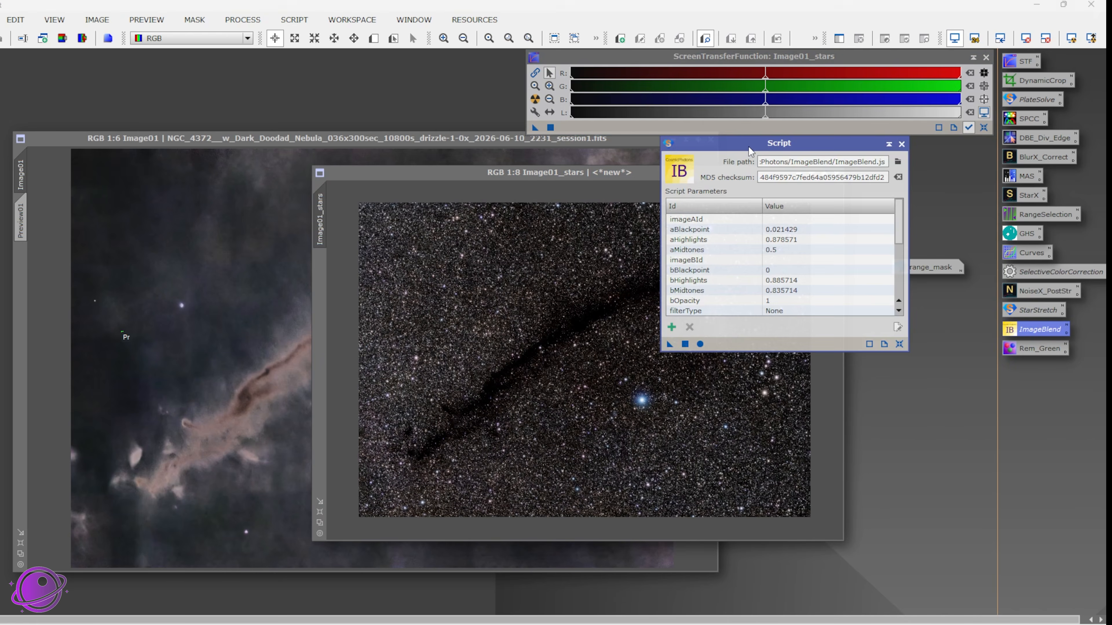
{"action": "left_click_drag", "start_coordinate": [750, 144], "coordinate": [640, 154]}
{"action": "left_click", "coordinate": [590, 354]}
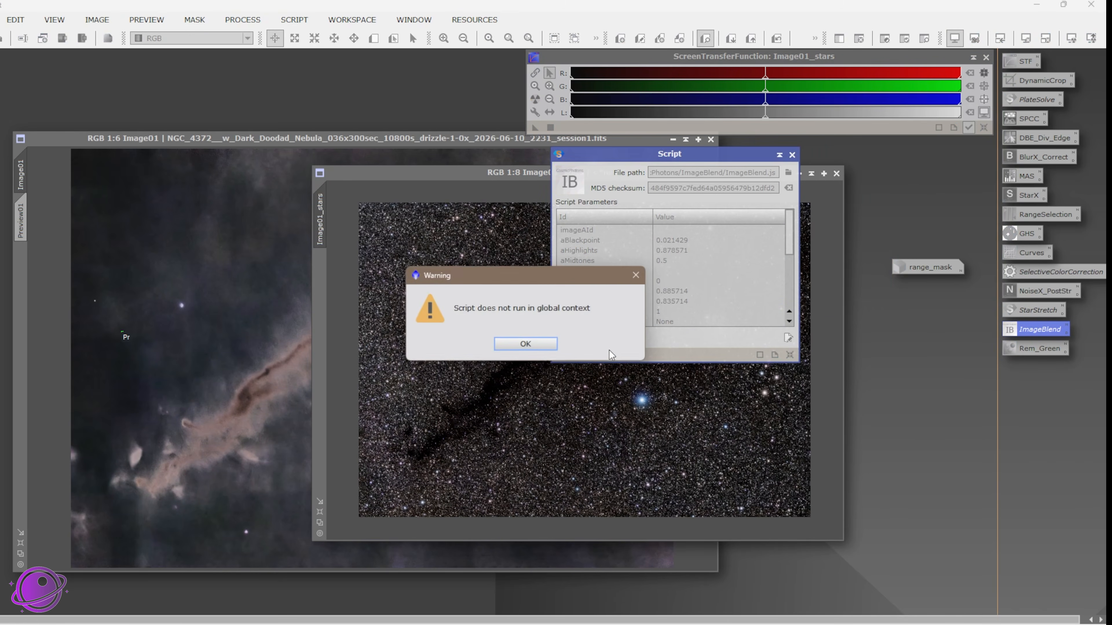
{"action": "left_click", "coordinate": [527, 344]}
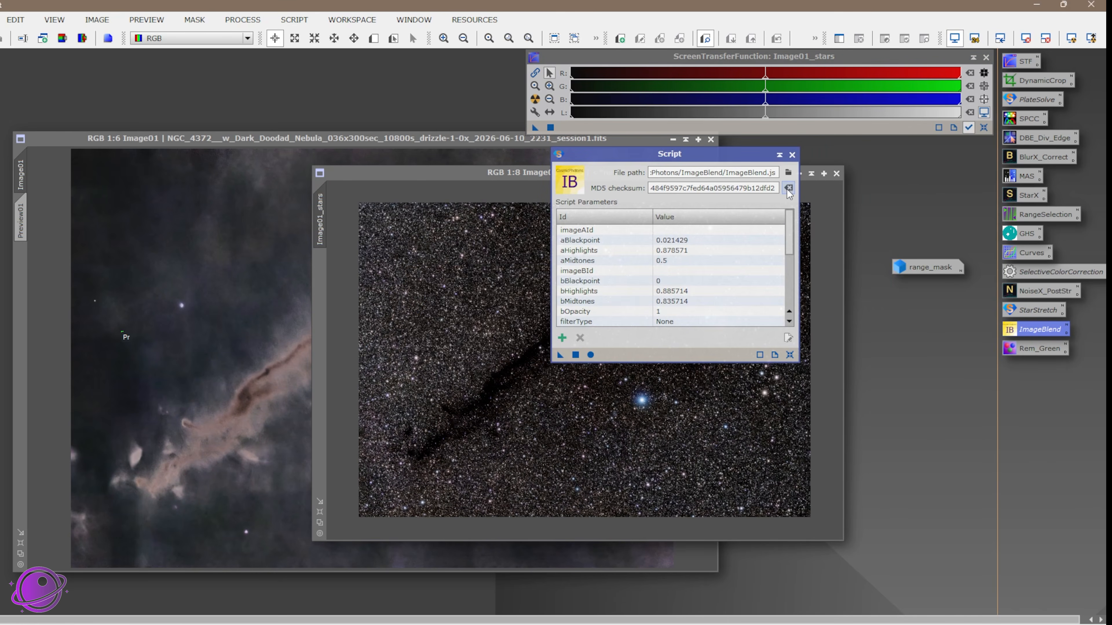
{"action": "left_click", "coordinate": [792, 154]}
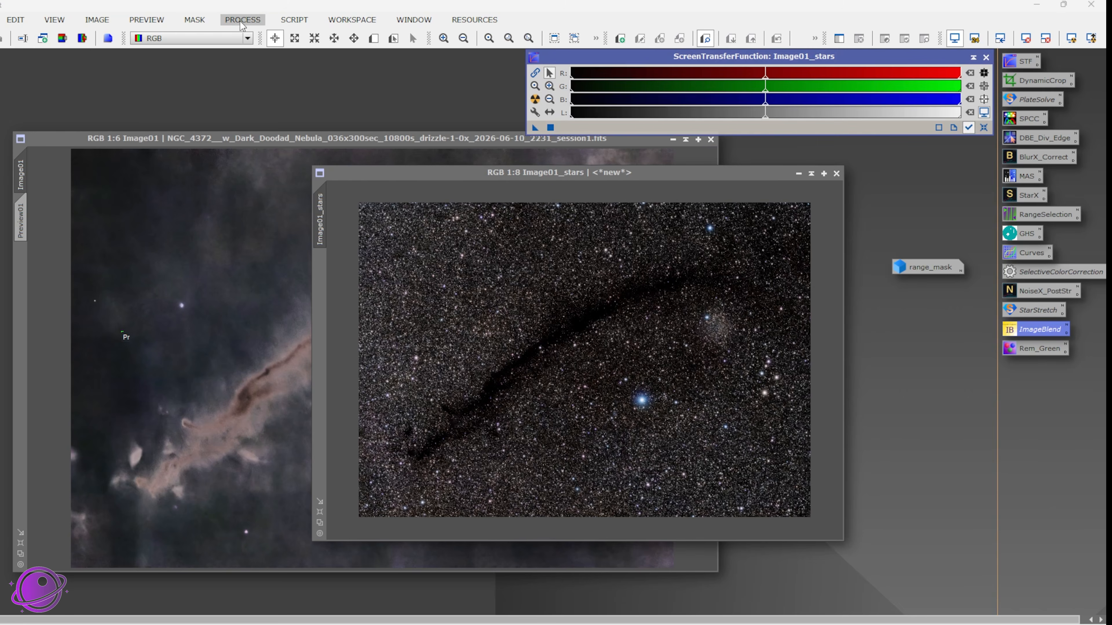
Step: Launch the Image Blend script with Image01 as the base image and Image01_stars as the blend image
{"action": "left_click", "coordinate": [290, 22]}
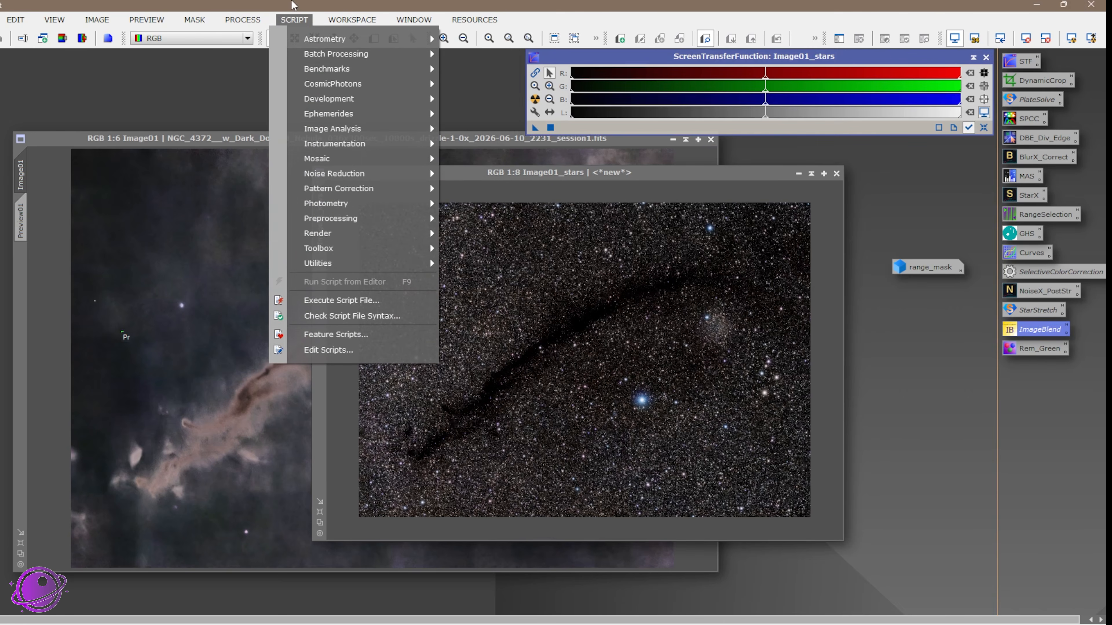
{"action": "mouse_move", "coordinate": [322, 262]}
{"action": "left_click", "coordinate": [490, 369]}
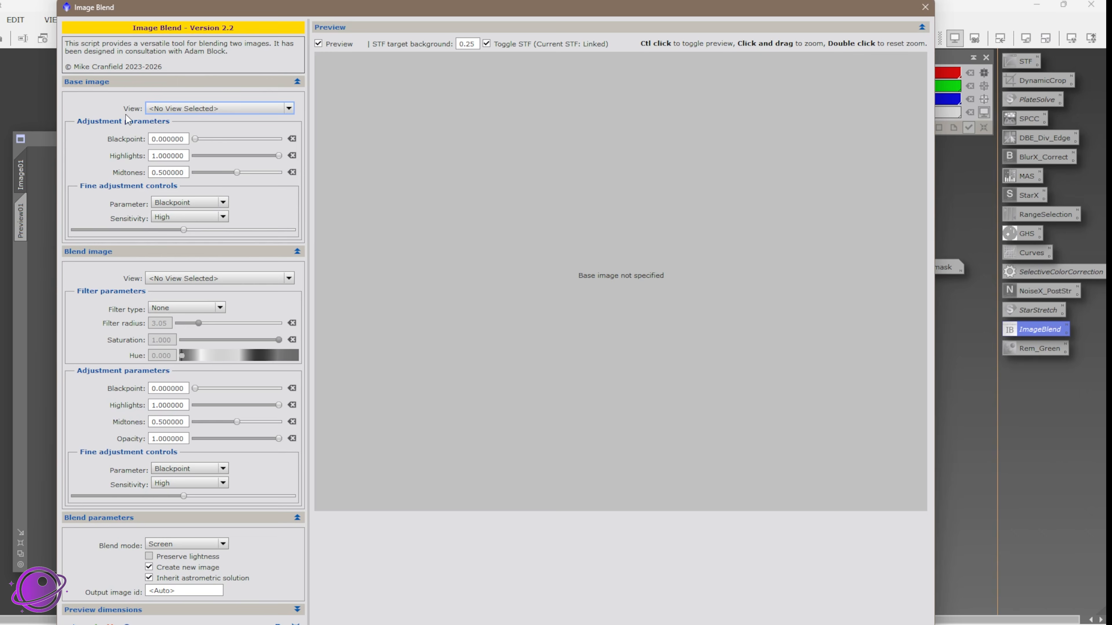
{"action": "left_click", "coordinate": [210, 109]}
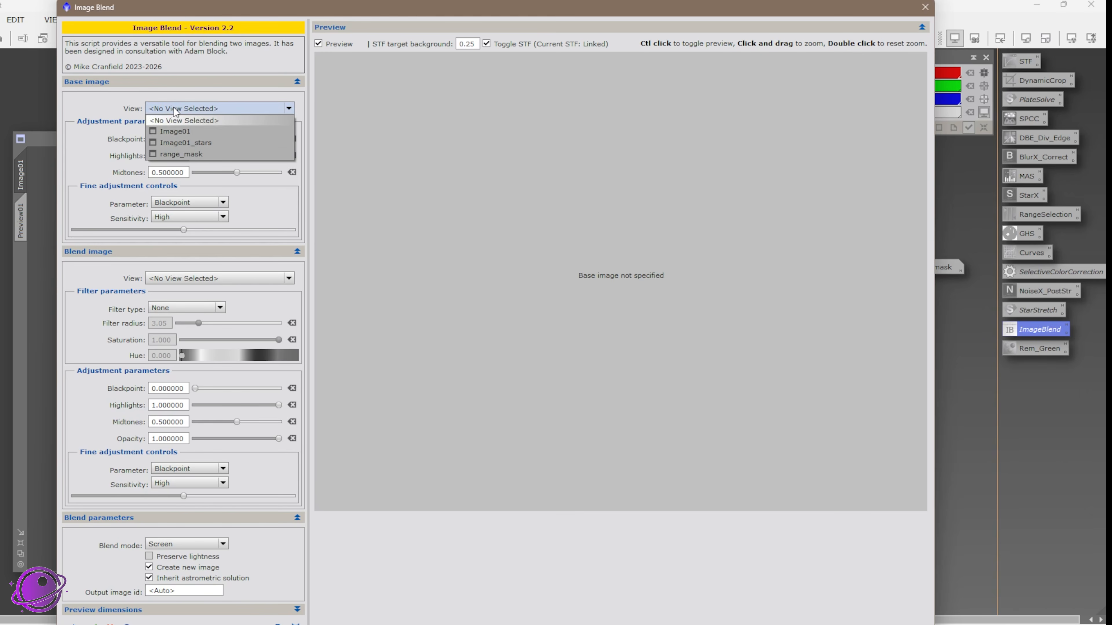
{"action": "left_click", "coordinate": [205, 131]}
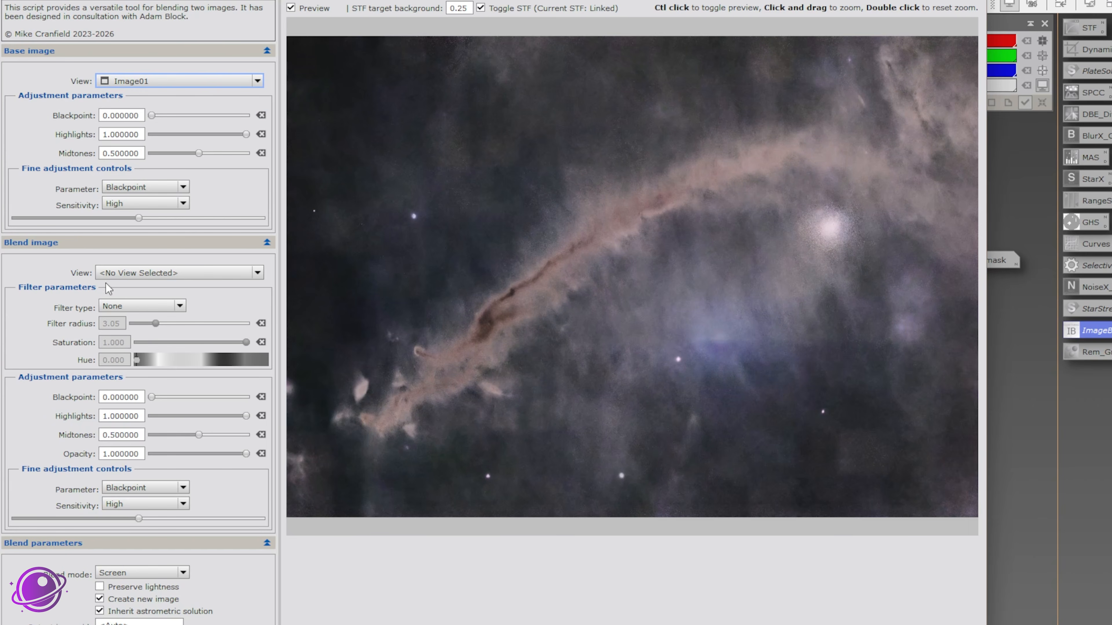
{"action": "left_click", "coordinate": [107, 275]}
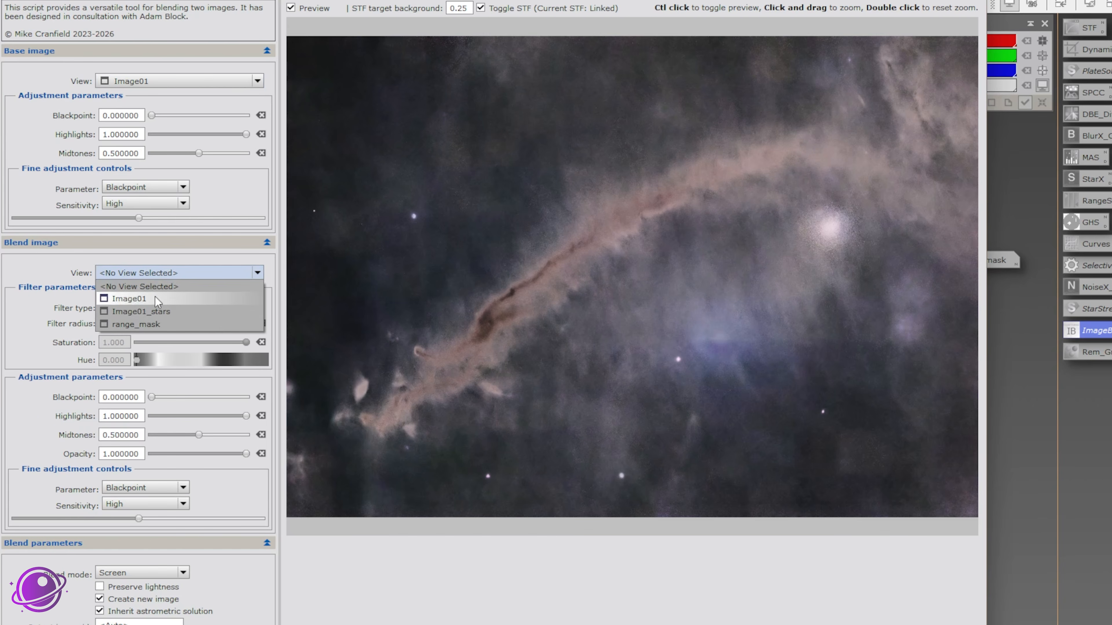
{"action": "left_click", "coordinate": [166, 310]}
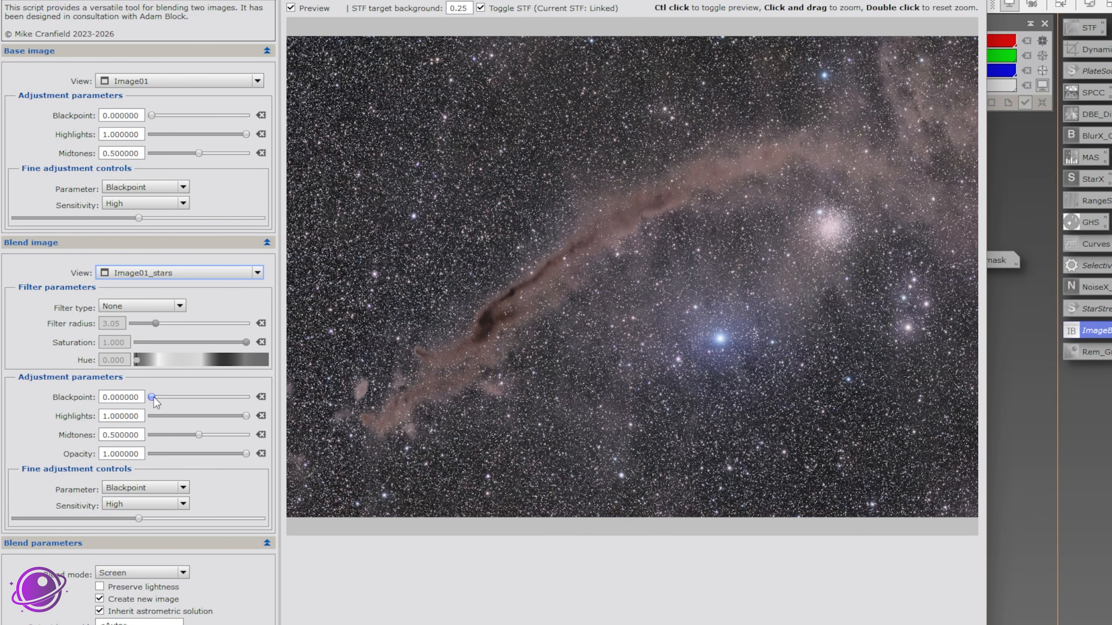
Step: Set the blackpoint to 0.042857 for the blend image and 0.050000 for the base image in Image Blend
{"action": "left_click_drag", "start_coordinate": [154, 398], "coordinate": [157, 397]}
{"action": "left_click", "coordinate": [156, 398]}
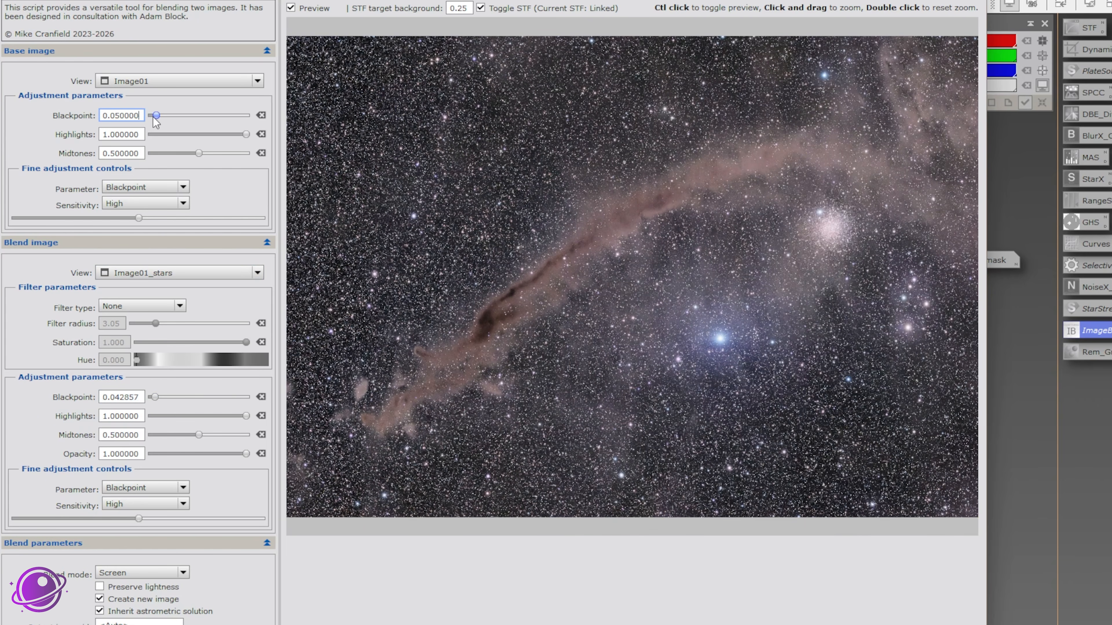
{"action": "mouse_move", "coordinate": [151, 116]}
{"action": "left_mouse_down"}
{"action": "mouse_move", "coordinate": [165, 117]}
{"action": "mouse_move", "coordinate": [154, 117]}
{"action": "left_mouse_up"}
Step: Inspect the globular cluster in the blend preview and create the Screen-mode blend as a new image
{"action": "left_click_drag", "start_coordinate": [780, 169], "coordinate": [903, 286]}
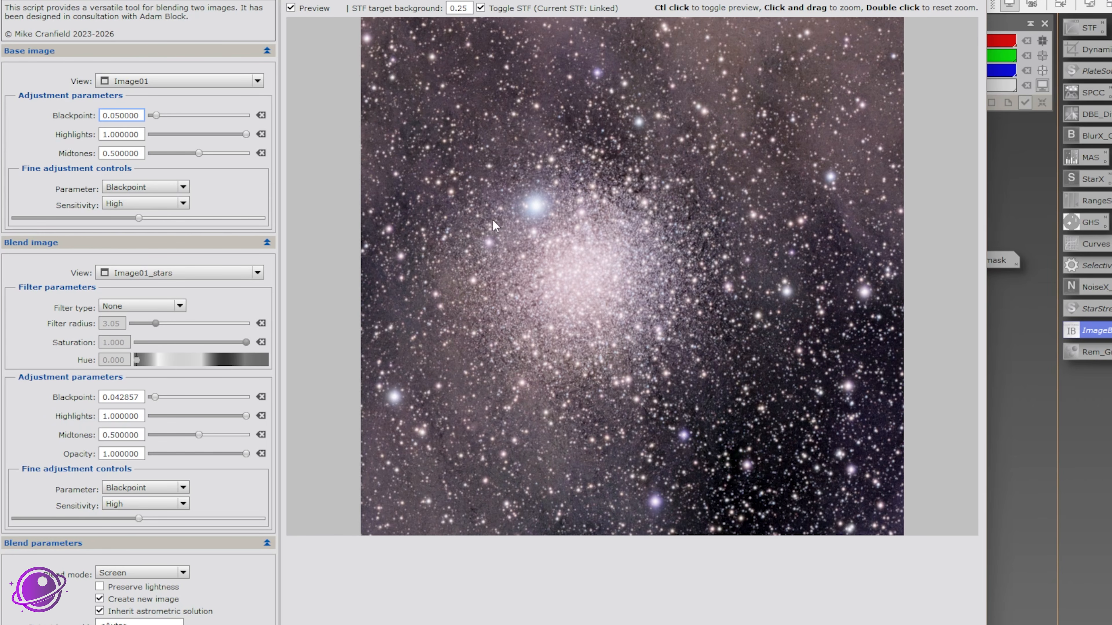
{"action": "double_click", "coordinate": [621, 275]}
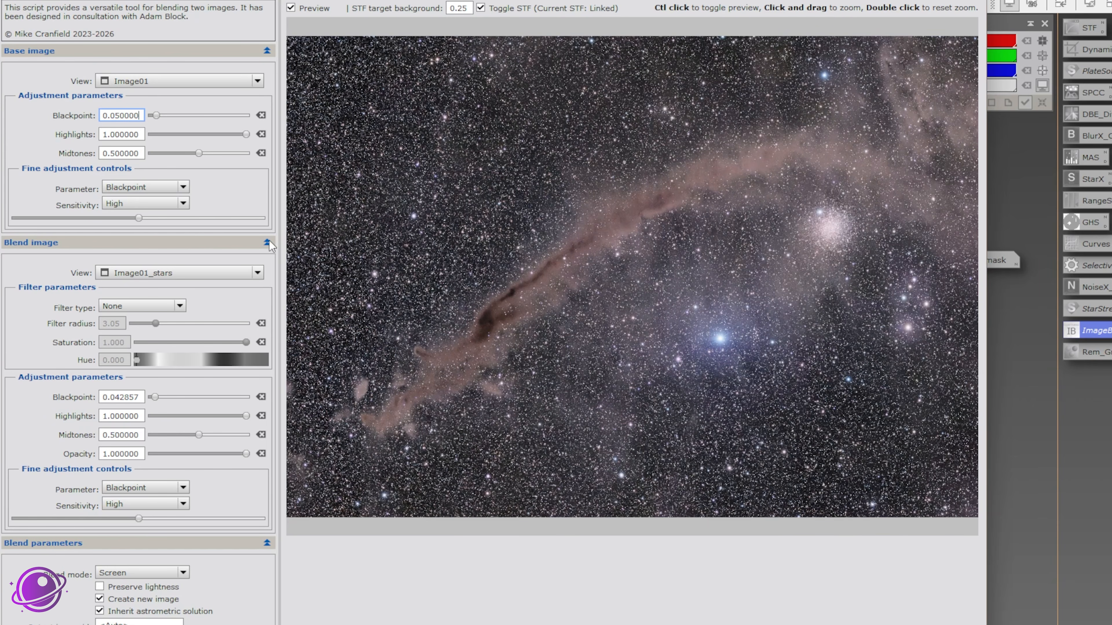
{"action": "left_click", "coordinate": [246, 135]}
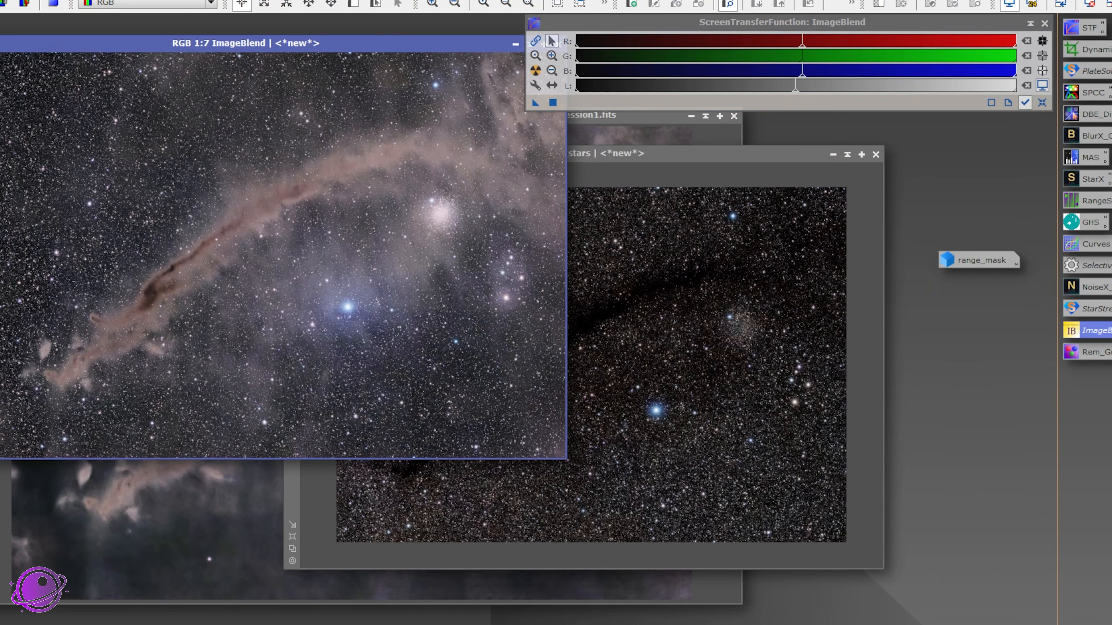
Step: Arrange the ImageBlend window side by side with the browser showing the reference Dark Doodad Nebula photo on naztronomy.com
{"action": "left_click_drag", "start_coordinate": [305, 44], "coordinate": [240, 133]}
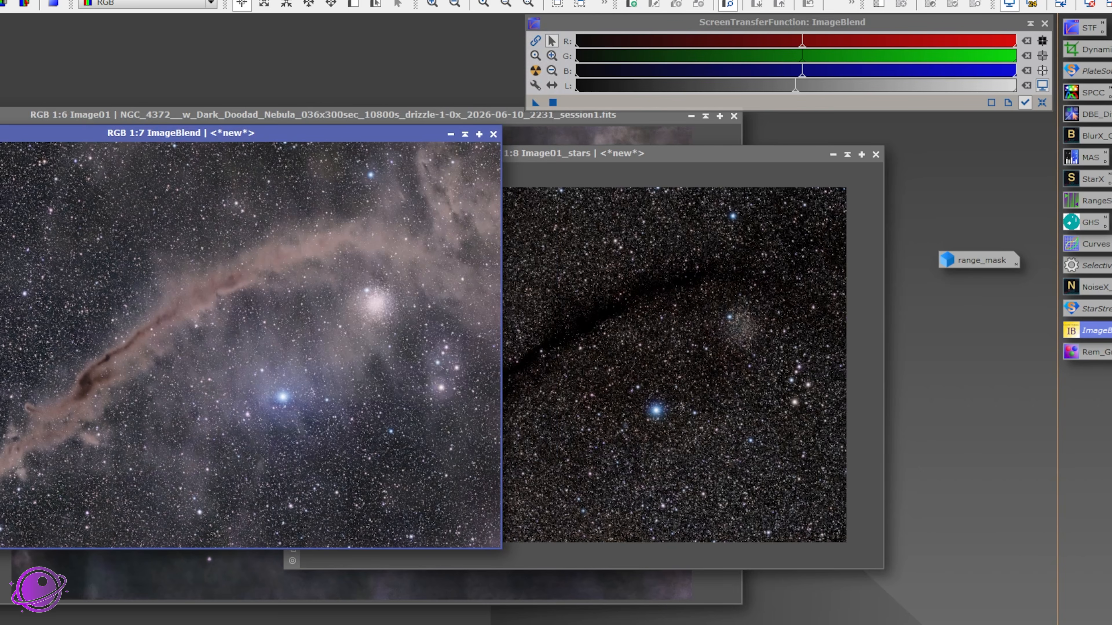
{"action": "left_click_drag", "start_coordinate": [0, 221], "coordinate": [782, 191]}
{"action": "left_click_drag", "start_coordinate": [656, 182], "coordinate": [741, 188]}
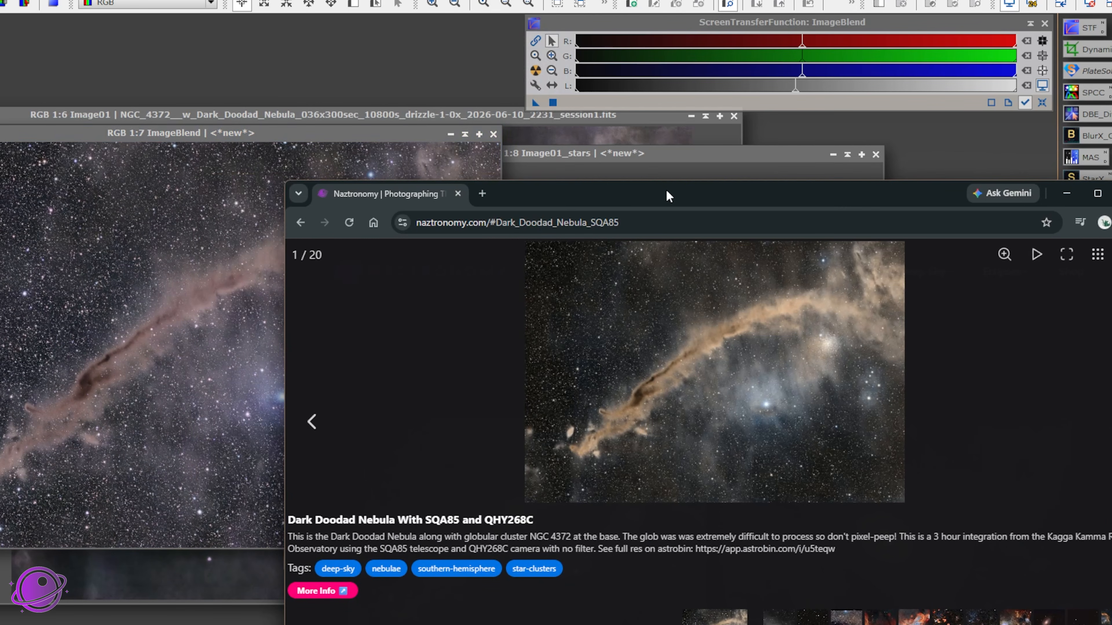
{"action": "left_click_drag", "start_coordinate": [666, 191], "coordinate": [848, 88]}
{"action": "left_click_drag", "start_coordinate": [713, 89], "coordinate": [771, 119]}
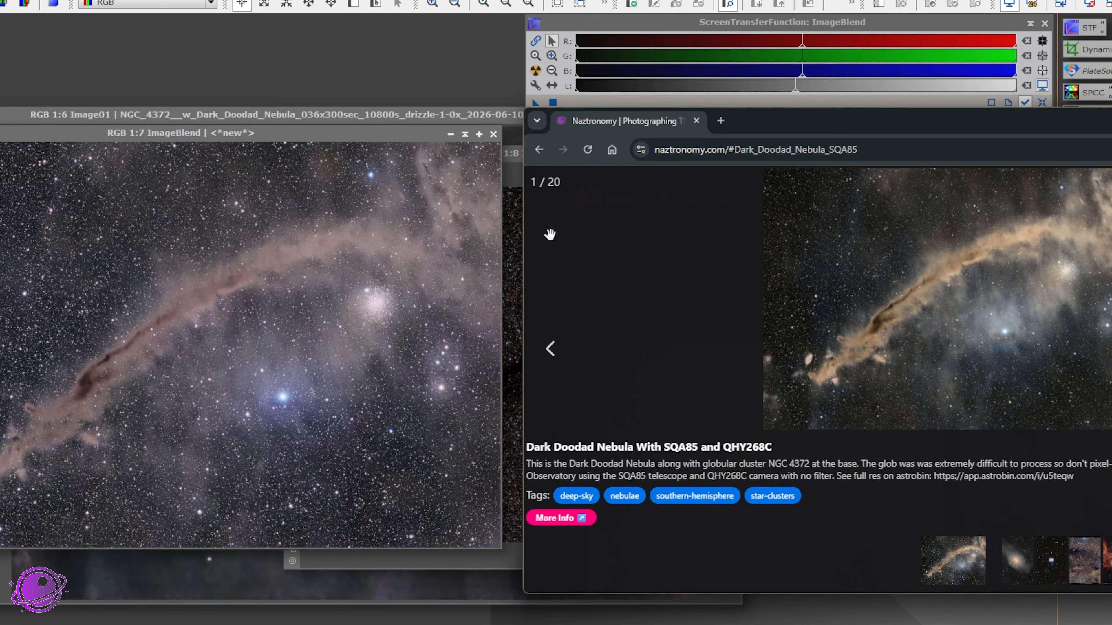
{"action": "left_click_drag", "start_coordinate": [523, 231], "coordinate": [716, 236]}
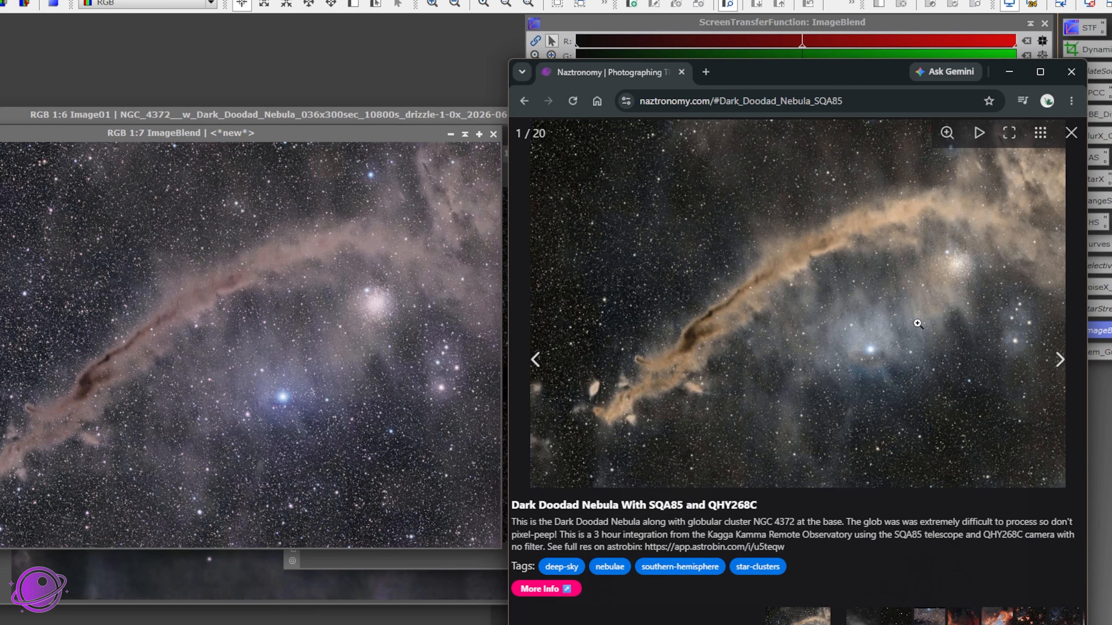
Step: Compare the globular cluster and dark nebula in ImageBlend with the reference photo in the browser, close up and in full view
{"action": "scroll", "coordinate": [398, 305], "scroll_direction": "up", "scroll_amount": 5}
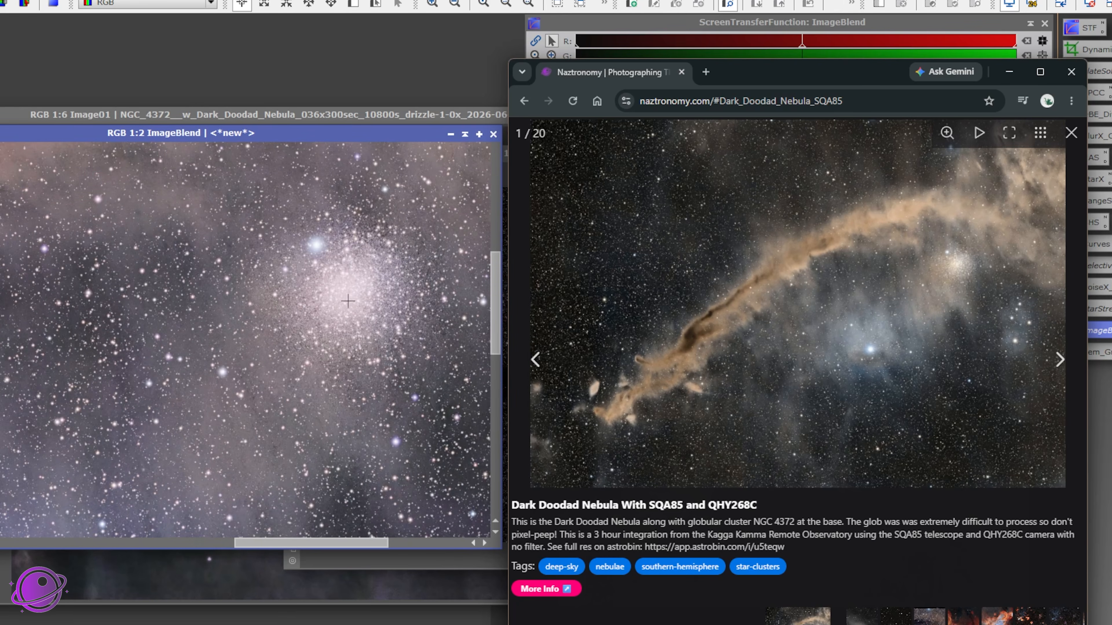
{"action": "left_click", "coordinate": [955, 264]}
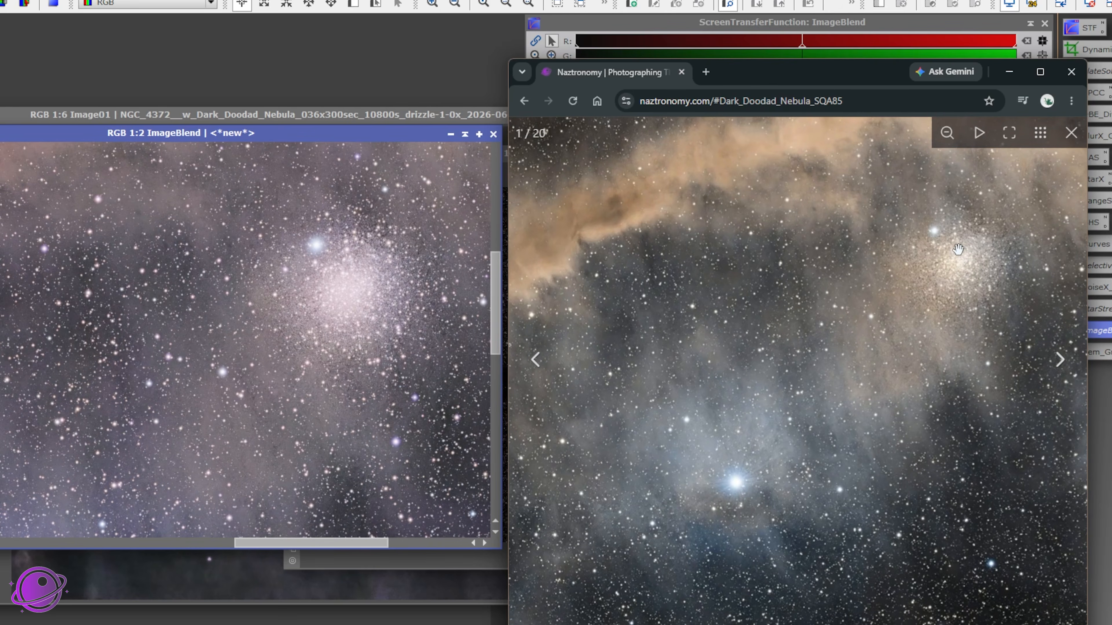
{"action": "left_click", "coordinate": [959, 252]}
{"action": "scroll", "coordinate": [253, 282], "scroll_direction": "down", "scroll_amount": 5}
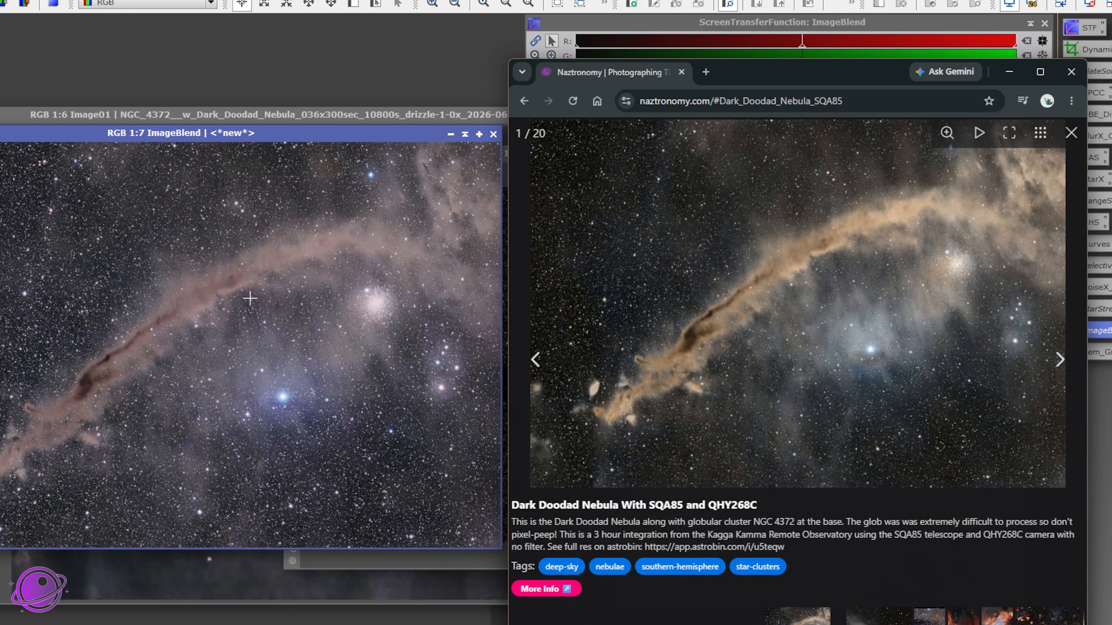
{"action": "double_click", "coordinate": [759, 254]}
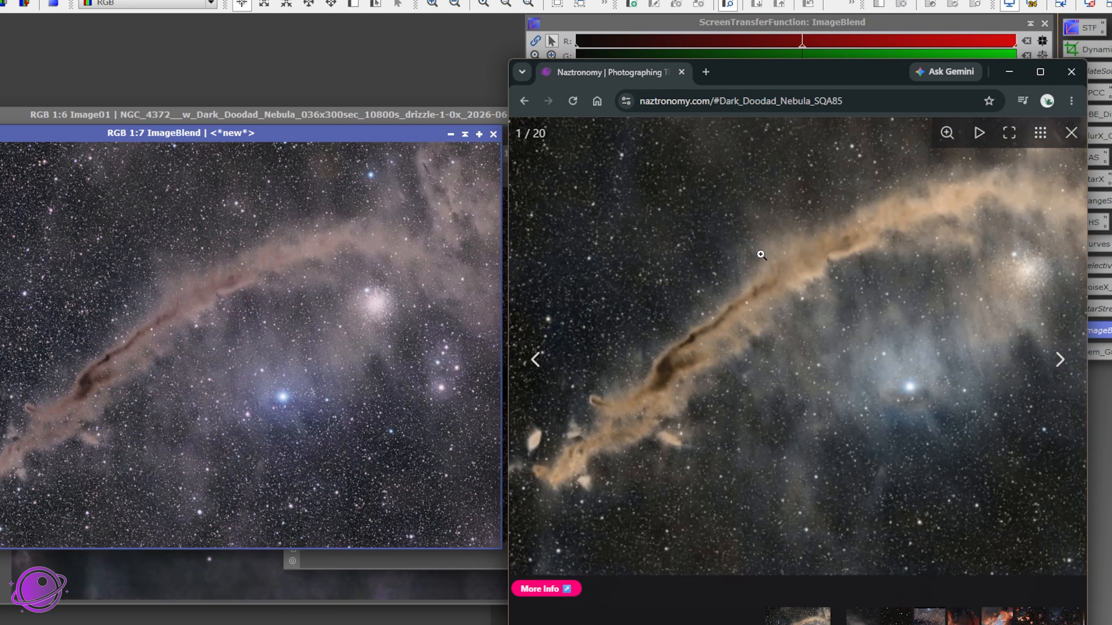
{"action": "left_click_drag", "start_coordinate": [971, 212], "coordinate": [905, 240]}
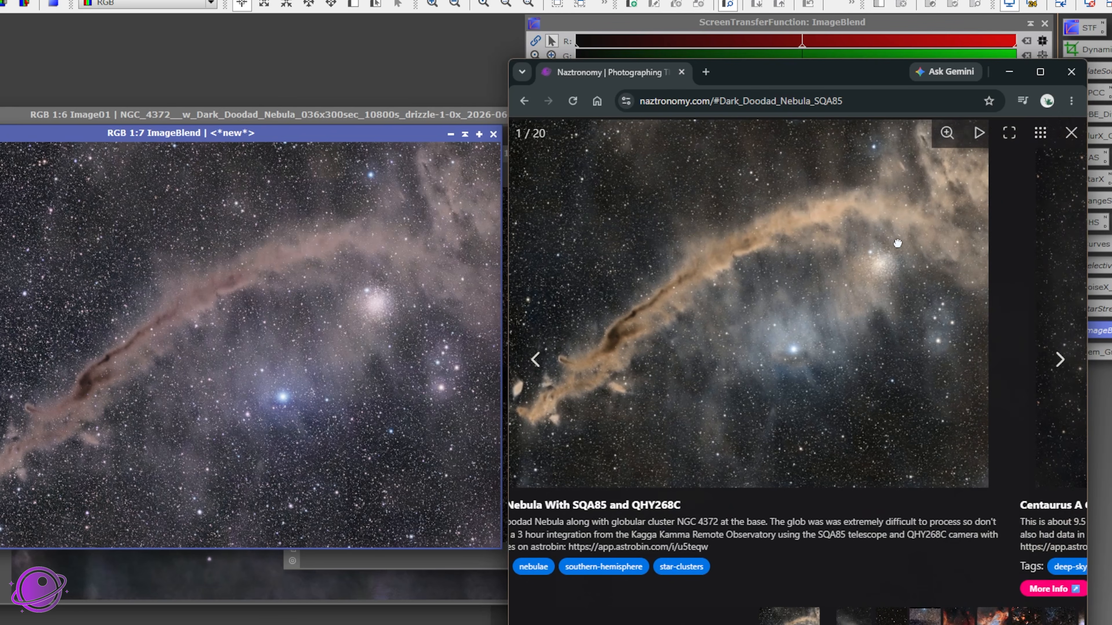